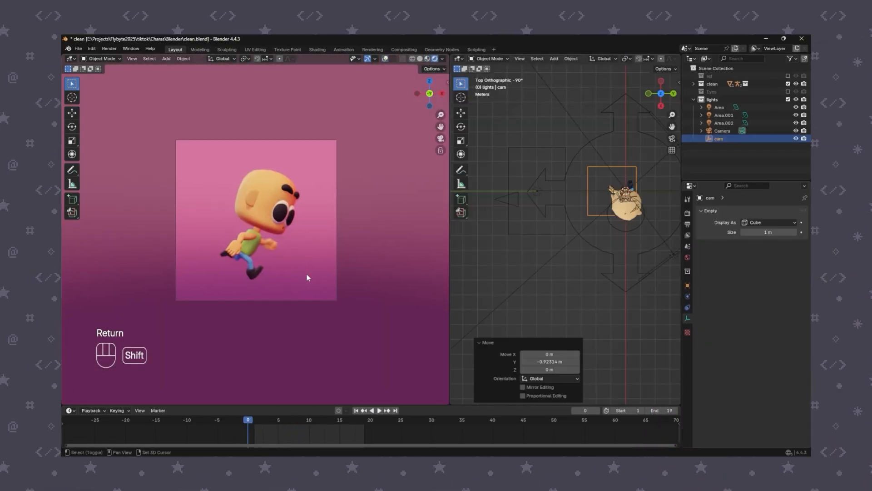
pyautogui.keyDown('ctrl'); pyautogui.moveTo(308, 278); pyautogui.dragTo(342, 251, button='middle'); pyautogui.keyUp('ctrl')
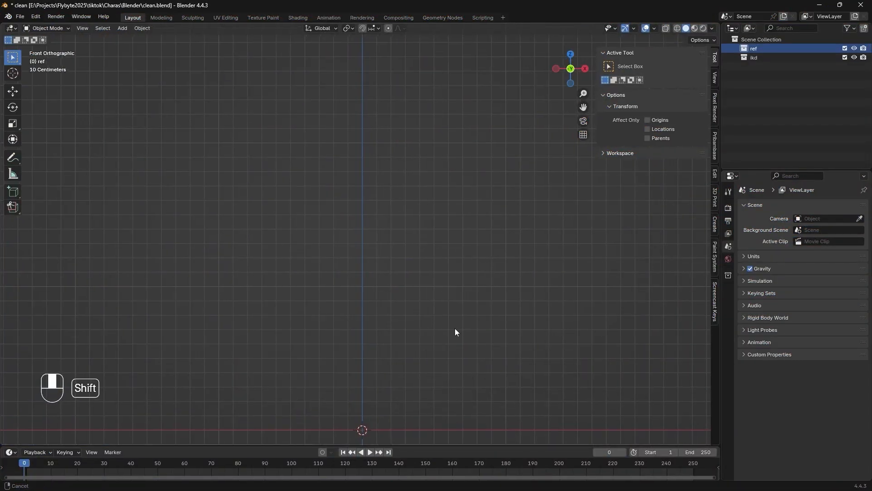
# Add scketch.png from the Charas folder as a reference image in the ref collection
pyautogui.keyDown('shift'); pyautogui.moveTo(454, 329); pyautogui.dragTo(446, 333, button='middle'); pyautogui.keyUp('shift')
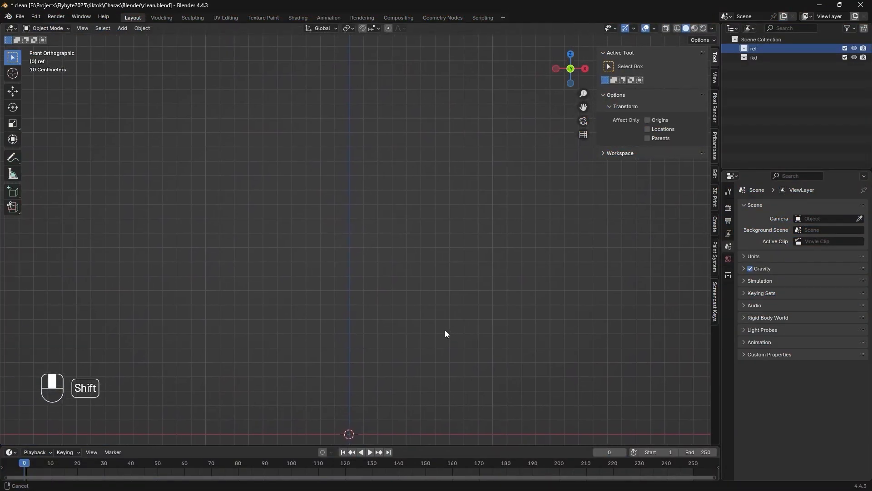
pyautogui.hotkey('shift', 'a')
pyautogui.moveTo(395, 305)
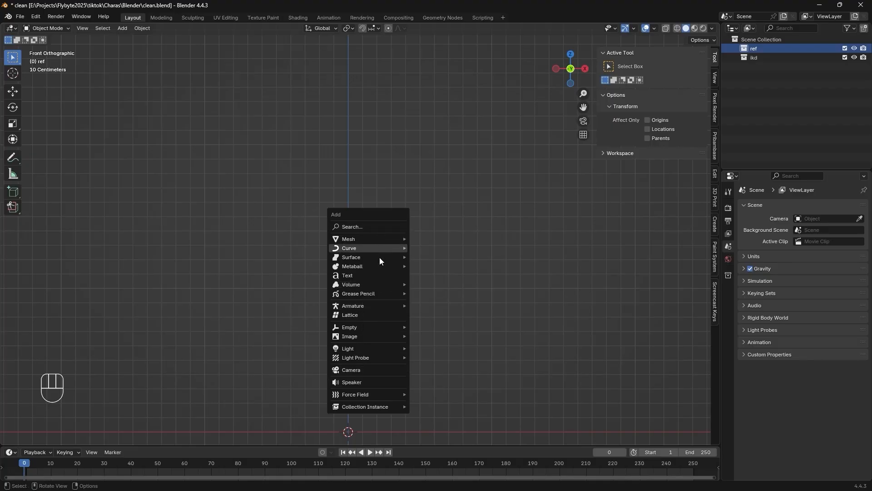
pyautogui.moveTo(396, 337)
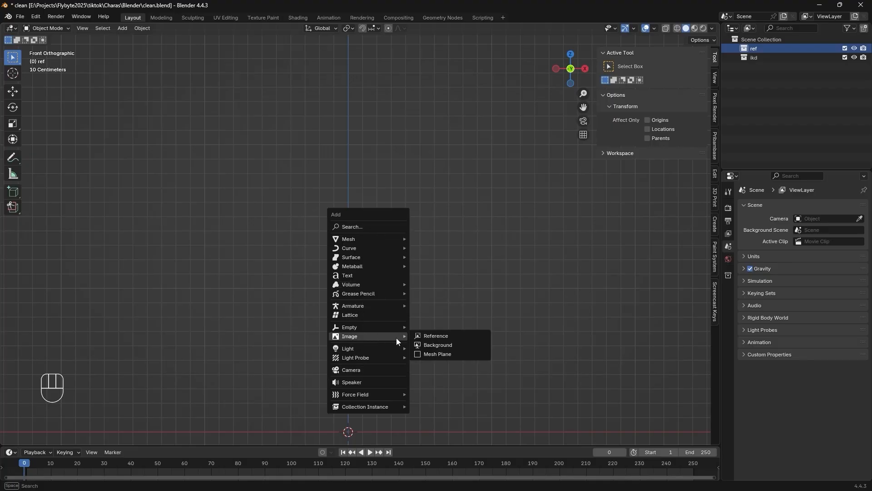
pyautogui.click(483, 335)
pyautogui.click(337, 141)
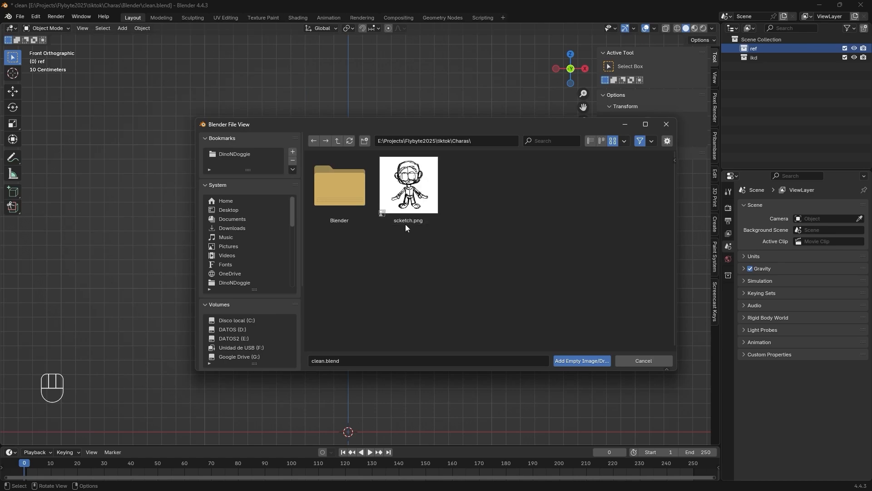
pyautogui.doubleClick(409, 186)
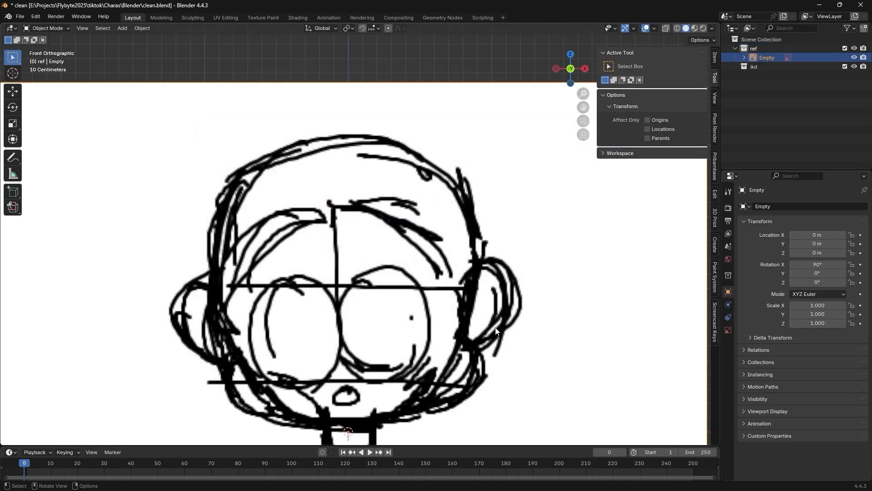
# In the front view, raise the reference image along Z to about 2.06 m so the character's feet rest near the ground line
pyautogui.moveTo(496, 331); pyautogui.dragTo(513, 281, button='middle')
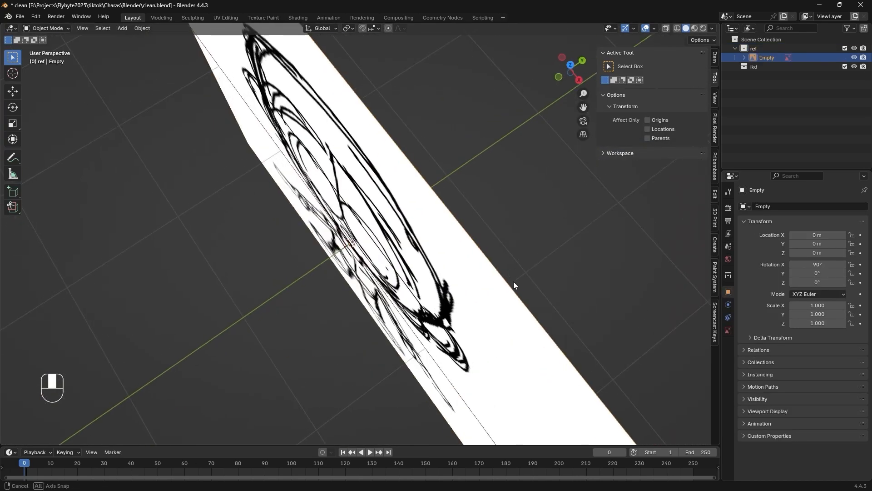
pyautogui.press('KP_1')
pyautogui.keyDown('shift'); pyautogui.moveTo(478, 334); pyautogui.dragTo(484, 263, button='middle'); pyautogui.keyUp('shift')
pyautogui.keyDown('ctrl'); pyautogui.moveTo(484, 268); pyautogui.dragTo(468, 373, button='middle'); pyautogui.keyUp('ctrl')
pyautogui.keyDown('shift'); pyautogui.moveTo(490, 347); pyautogui.dragTo(492, 356, button='middle'); pyautogui.keyUp('shift')
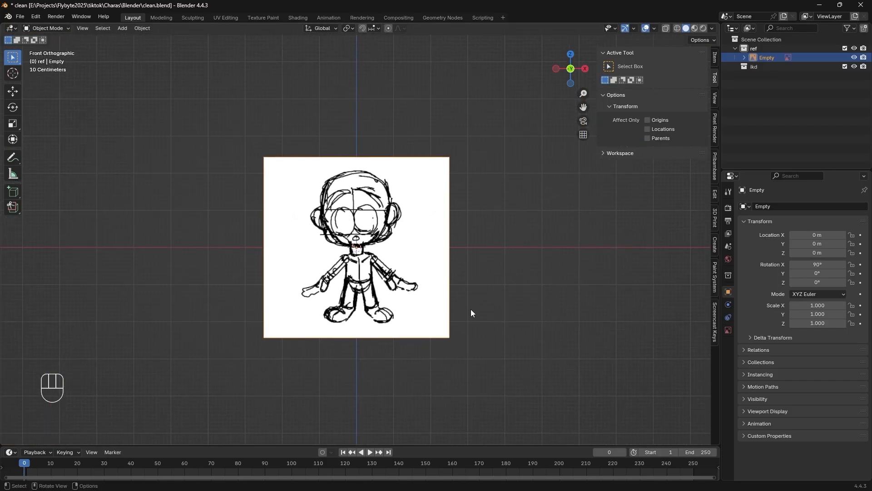
pyautogui.keyDown('shift'); pyautogui.moveTo(471, 309); pyautogui.dragTo(476, 326, button='middle'); pyautogui.keyUp('shift')
pyautogui.press('g')
pyautogui.press('z')
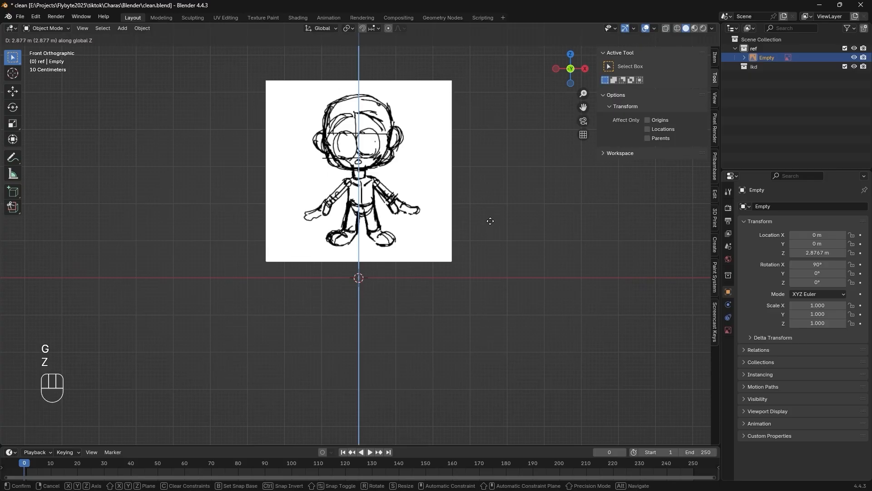
pyautogui.click(490, 252)
# Enable opacity for the reference image and lower it to about 0.28
pyautogui.click(729, 330)
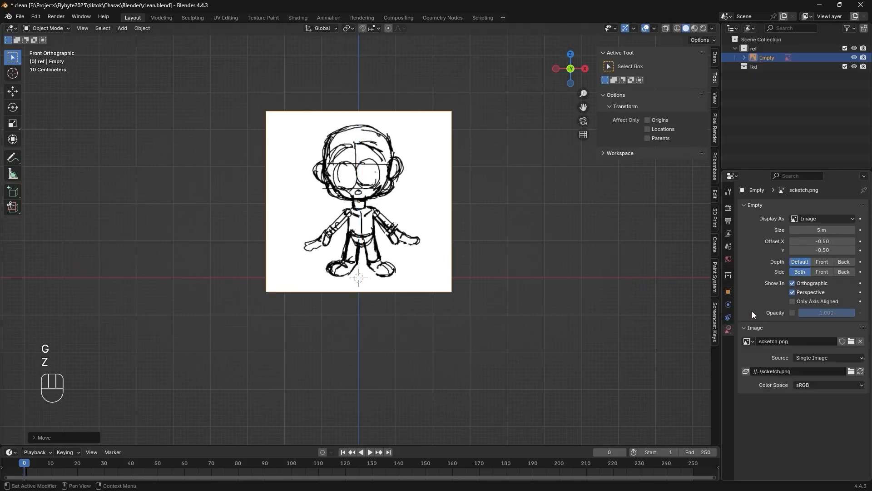
pyautogui.click(792, 312)
pyautogui.moveTo(827, 310); pyautogui.dragTo(773, 333)
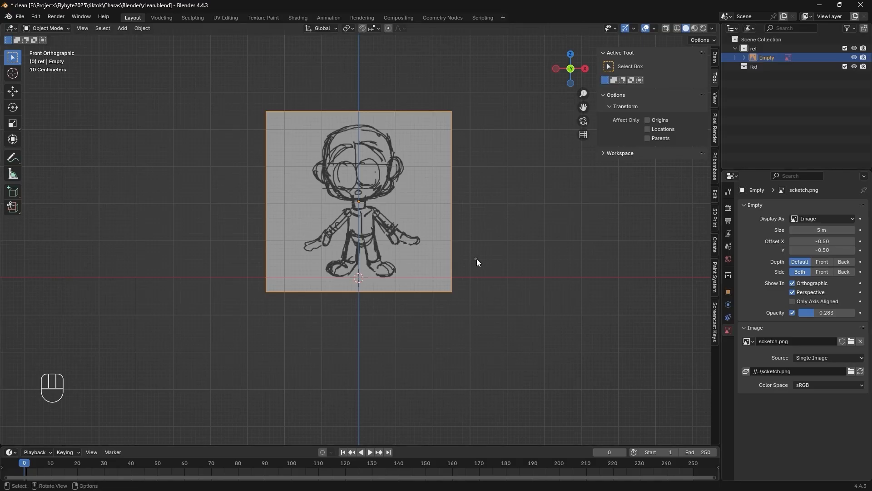
pyautogui.press('g')
pyautogui.press('z')
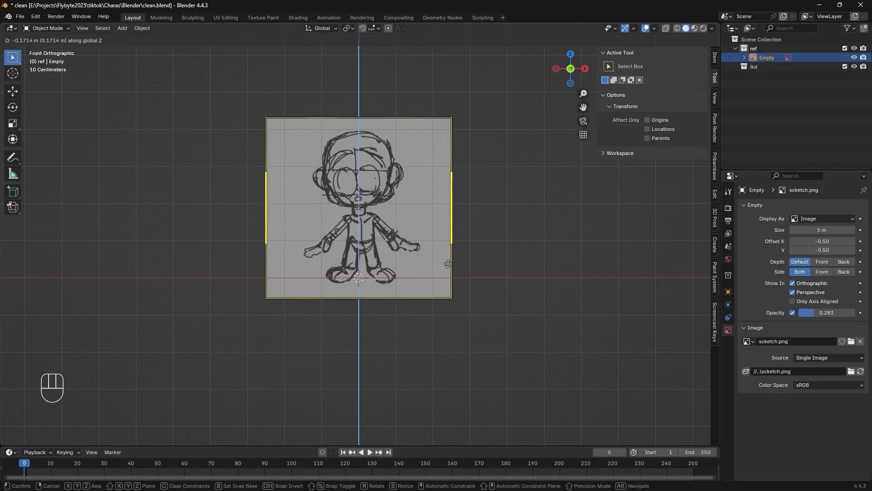
pyautogui.rightClick(448, 263)
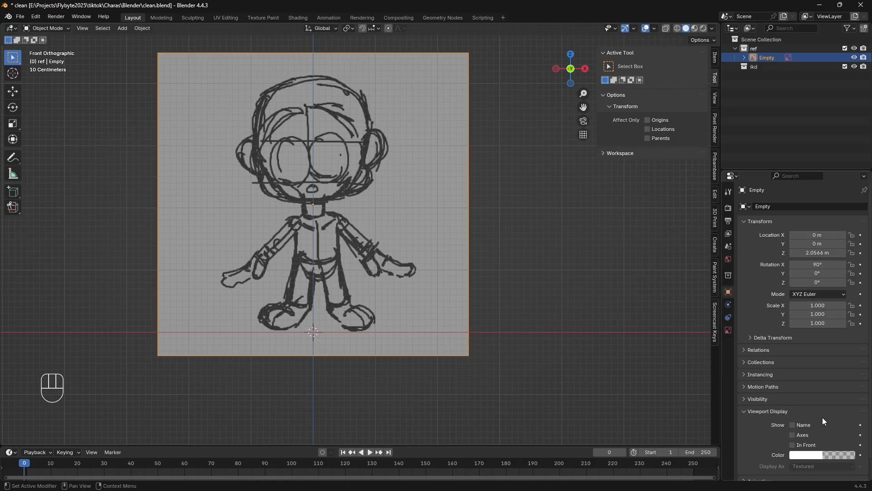
# Make the reference image unselectable in its visibility settings and test it with a box selection over the sketch
pyautogui.moveTo(823, 418); pyautogui.dragTo(836, 373, button='middle')
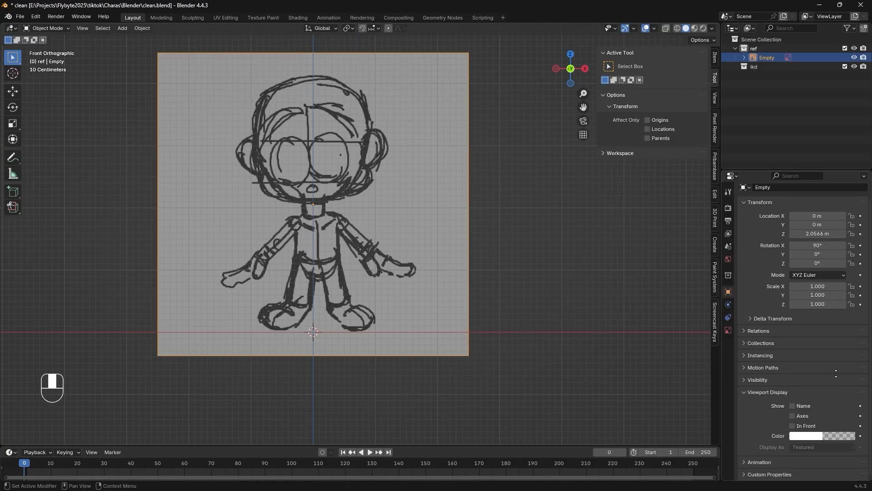
pyautogui.click(779, 395)
pyautogui.click(779, 396)
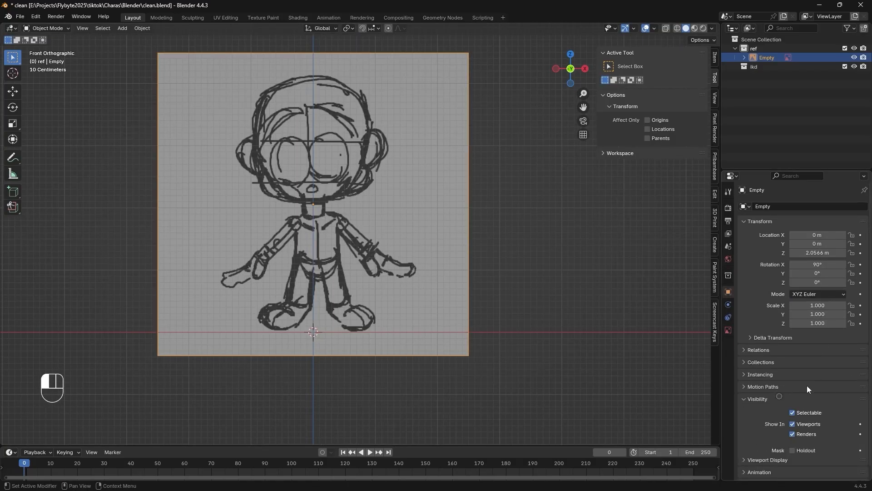
pyautogui.click(792, 413)
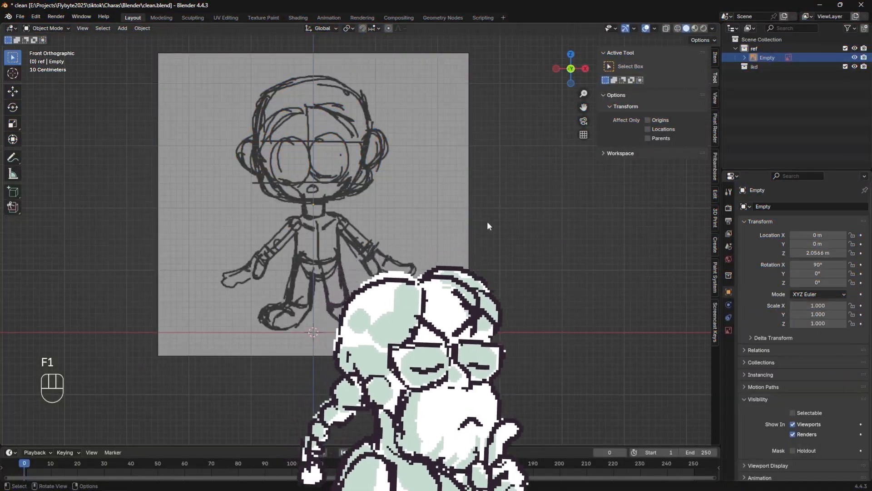
pyautogui.moveTo(486, 219); pyautogui.dragTo(332, 337)
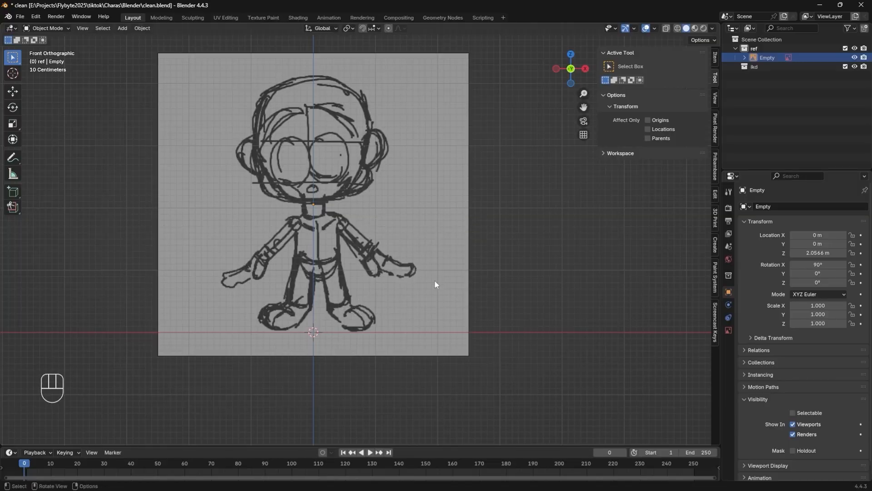
# Rename the empty collection below ref to clean and save the file
pyautogui.moveTo(436, 282); pyautogui.dragTo(476, 314, button='middle')
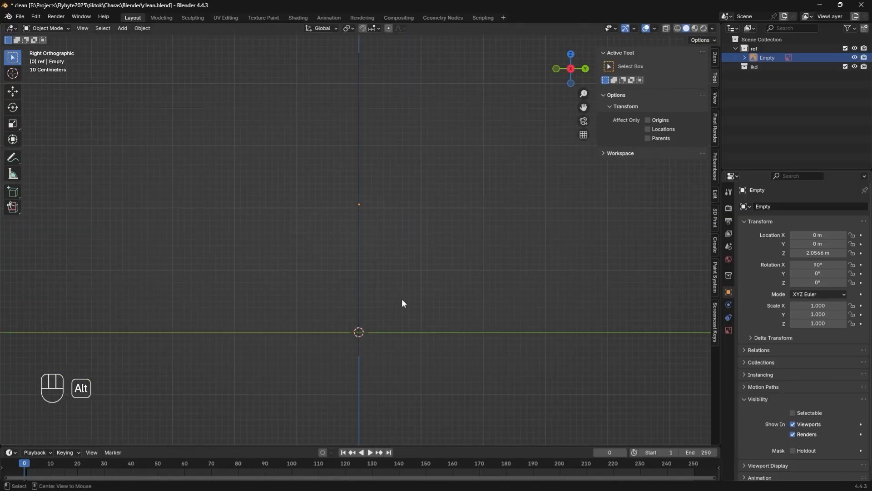
pyautogui.moveTo(402, 298)
pyautogui.keyDown('alt'); pyautogui.mouseDown(button='middle')
pyautogui.moveTo(468, 282)
pyautogui.moveTo(478, 321)
pyautogui.moveTo(478, 305)
pyautogui.mouseUp(button='middle'); pyautogui.keyUp('alt')
pyautogui.keyDown('shift'); pyautogui.moveTo(476, 312); pyautogui.dragTo(474, 285, button='middle'); pyautogui.keyUp('shift')
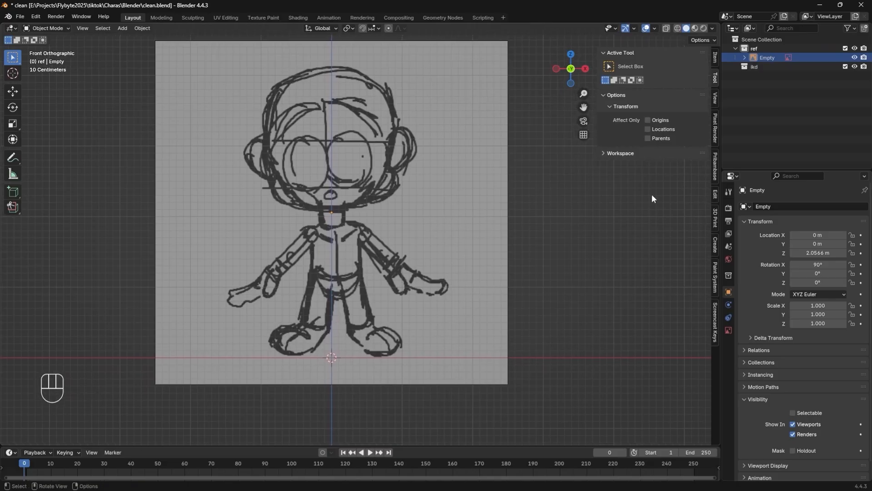
pyautogui.click(761, 66)
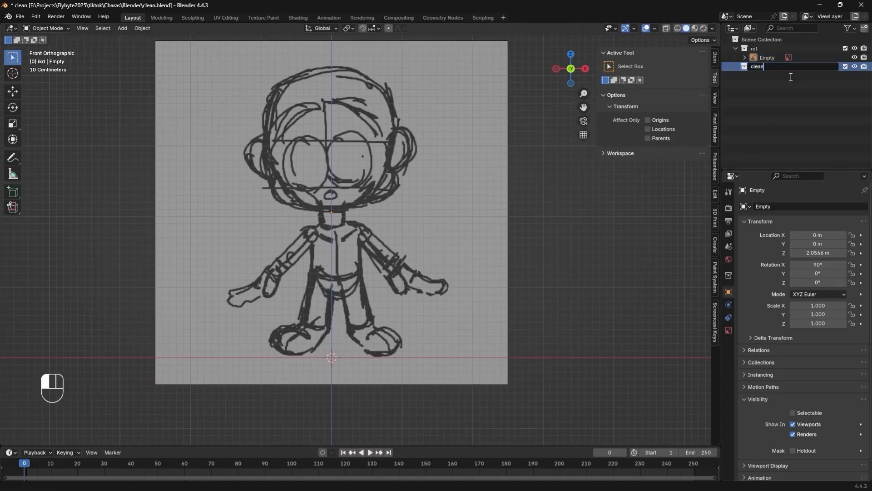
pyautogui.moveTo(535, 230)
pyautogui.keyDown('shift'); pyautogui.mouseDown(button='middle')
pyautogui.moveTo(512, 268)
pyautogui.moveTo(441, 247)
pyautogui.mouseUp(button='middle'); pyautogui.keyUp('shift')
pyautogui.hotkey('ctrl', 's')
# Add a cube to the clean collection and raise it along Z over the head in the sketch
pyautogui.hotkey('shift', 'a')
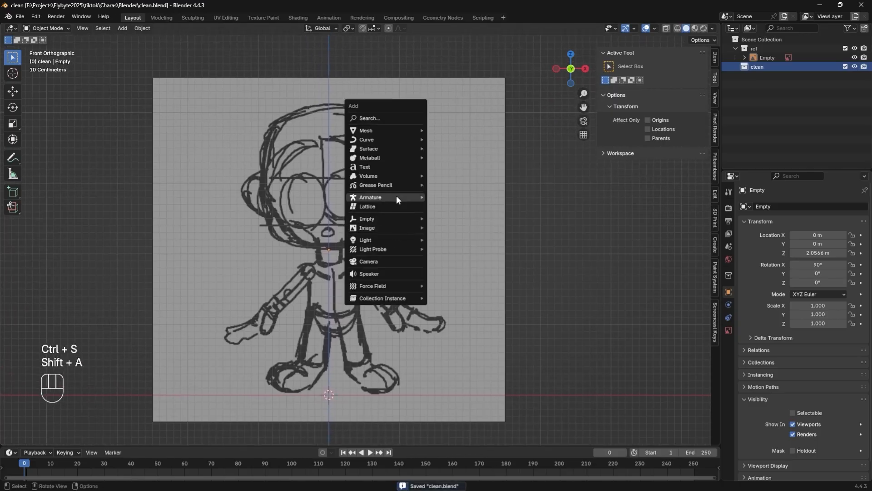
pyautogui.moveTo(393, 131)
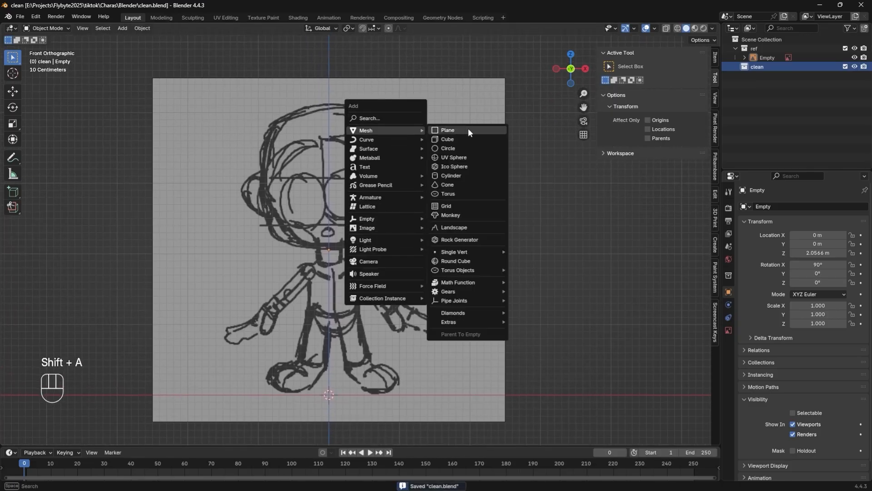
pyautogui.click(463, 138)
pyautogui.press('g')
pyautogui.press('z')
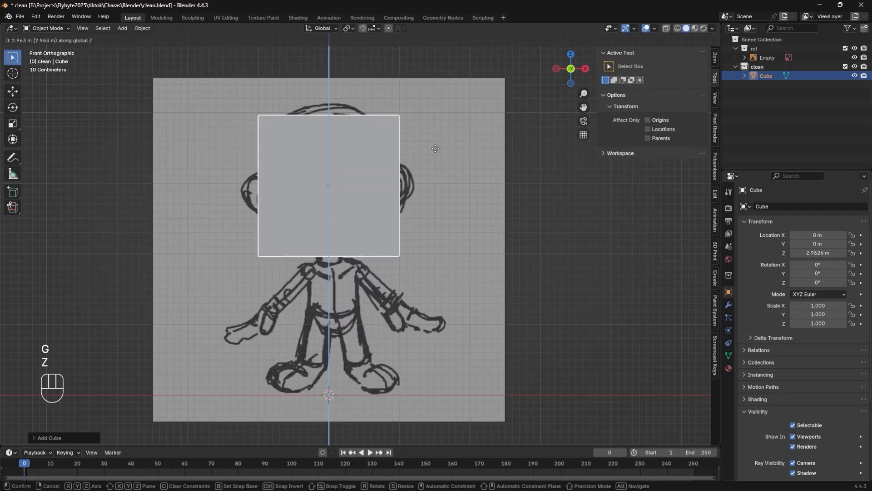
pyautogui.click(439, 138)
# Give the cube a level 2 Subdivision Surface modifier and adjust its height along Z to about 3.19 m
pyautogui.hotkey('ctrl', '2')
pyautogui.keyDown('shift'); pyautogui.moveTo(427, 229); pyautogui.dragTo(438, 255, button='middle'); pyautogui.keyUp('shift')
pyautogui.press('g')
pyautogui.press('z')
pyautogui.click(410, 293)
# Scale the head mesh up to about 1.19 and adjust its height to about 3.16 m to fit the sketched head
pyautogui.moveTo(438, 293)
pyautogui.keyDown('alt'); pyautogui.mouseDown(button='middle')
pyautogui.moveTo(417, 279)
pyautogui.moveTo(391, 301)
pyautogui.moveTo(458, 315)
pyautogui.mouseUp(button='middle'); pyautogui.keyUp('alt')
pyautogui.press('s')
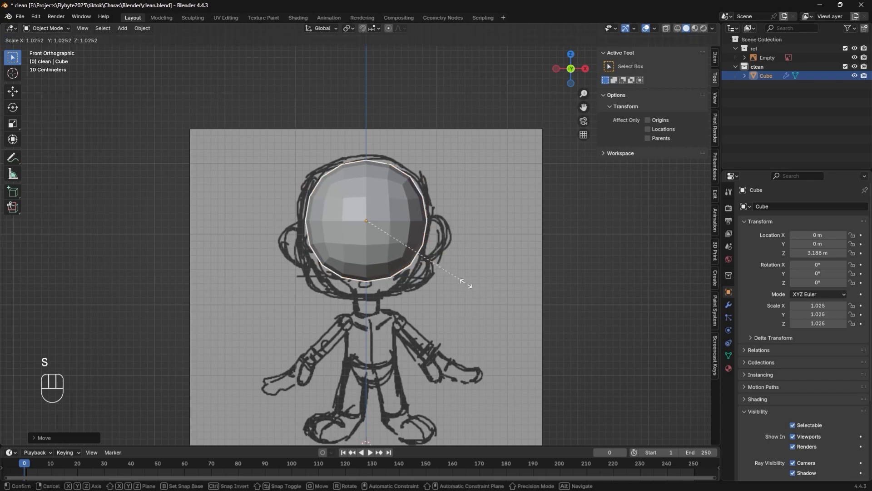
pyautogui.click(471, 288)
pyautogui.press('g')
pyautogui.press('z')
pyautogui.click(472, 291)
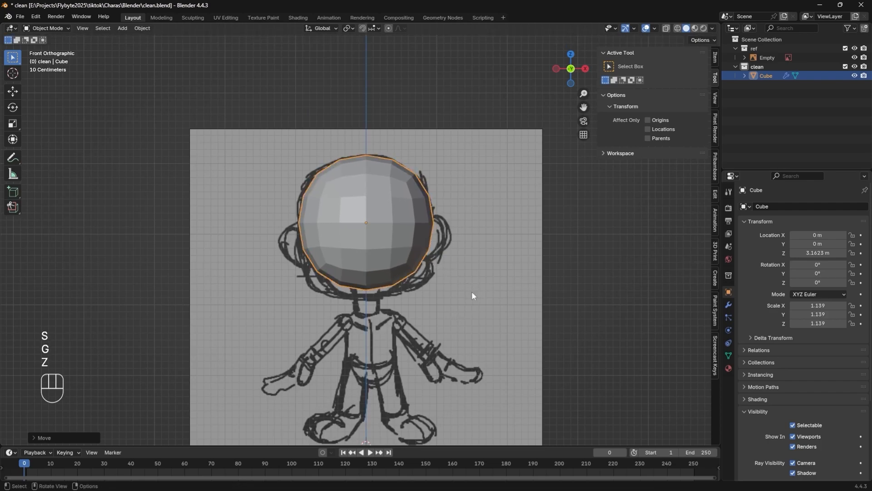
pyautogui.press('s')
pyautogui.click(472, 293)
# In Edit Mode, add a horizontal loop cut around the head and slide it down toward the jaw
pyautogui.press('Tab')
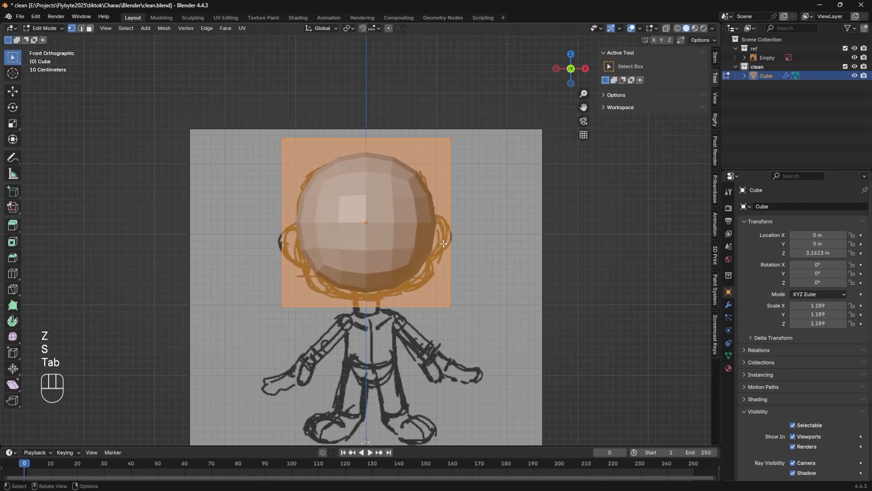
pyautogui.hotkey('ctrl', 'r')
pyautogui.click(449, 243)
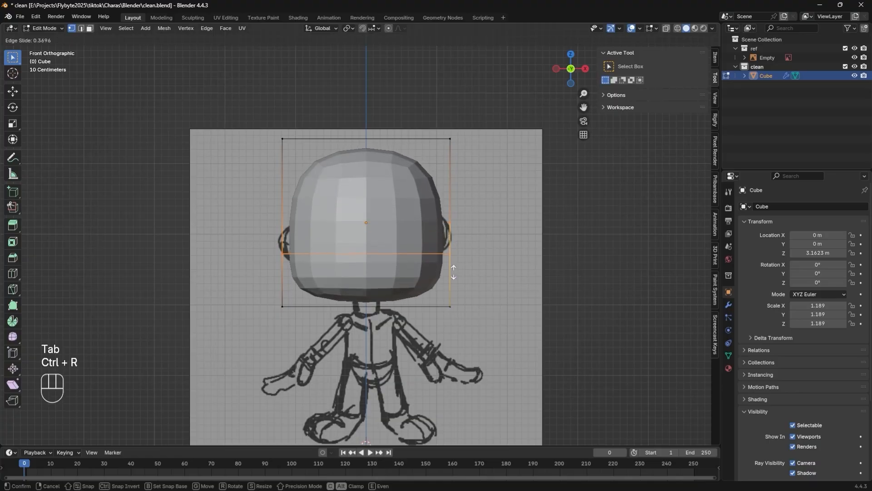
pyautogui.click(459, 278)
# In the side view, add a second horizontal loop cut and slide it down to just above the first one
pyautogui.keyDown('shift'); pyautogui.moveTo(472, 289); pyautogui.dragTo(410, 349, button='middle'); pyautogui.keyUp('shift')
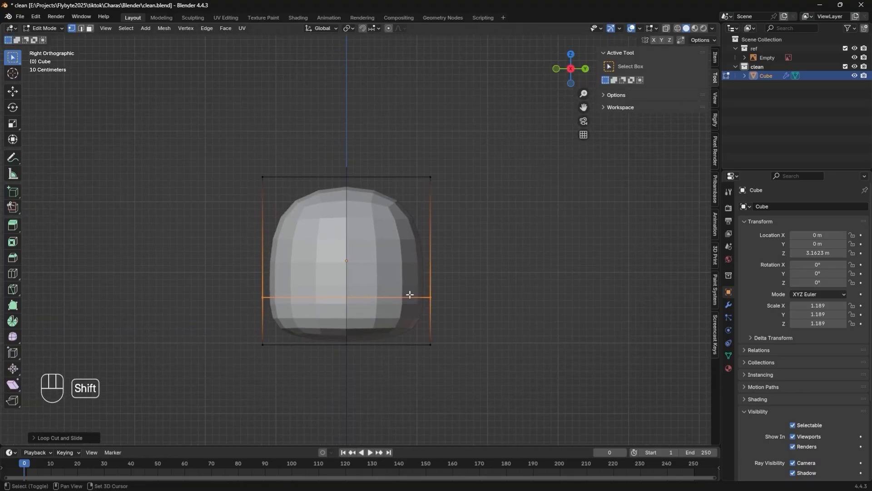
pyautogui.hotkey('ctrl', 'r')
pyautogui.click(443, 271)
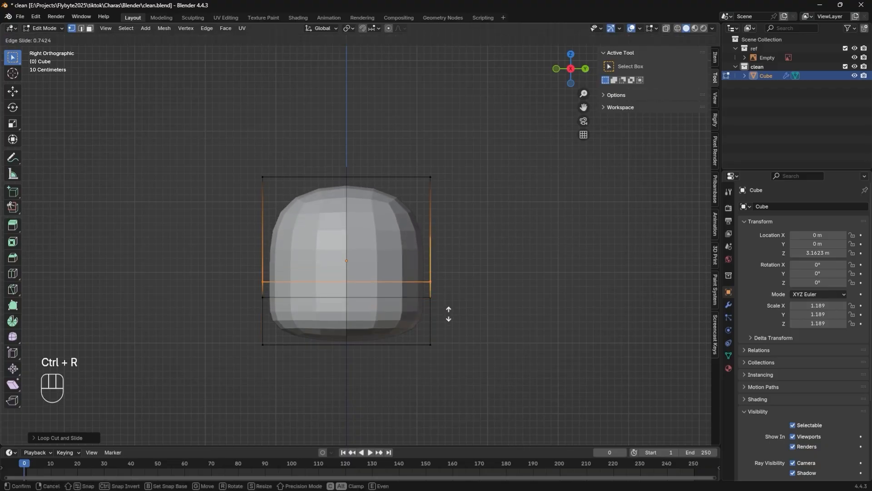
pyautogui.click(449, 313)
# Select the head's upper front face and crease its edges by about 0.2
pyautogui.moveTo(450, 312); pyautogui.dragTo(485, 303, button='middle')
pyautogui.press('3')
pyautogui.click(302, 250)
pyautogui.keyDown('shift'); pyautogui.moveTo(394, 306); pyautogui.dragTo(446, 356, button='middle'); pyautogui.keyUp('shift')
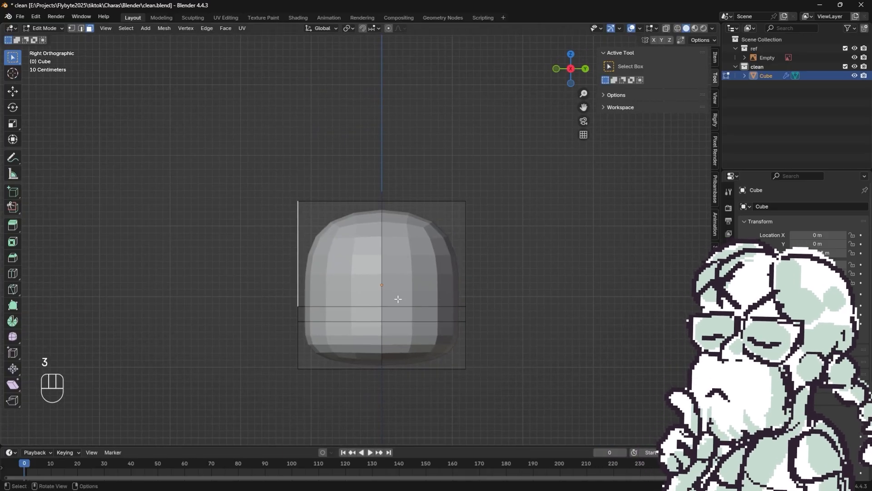
pyautogui.hotkey('shift', 'e')
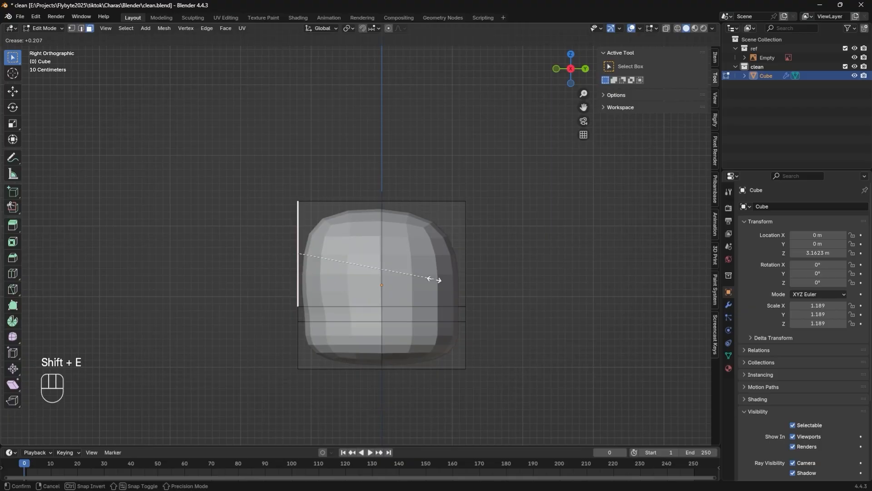
pyautogui.press('Return')
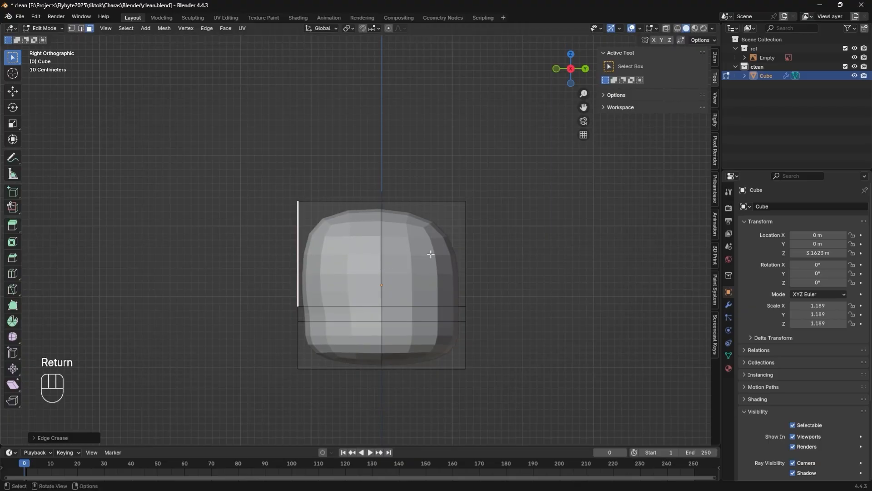
# Push the upper front face back about 0.21 m along Y to set the forehead behind the lower face
pyautogui.press('g')
pyautogui.press('y')
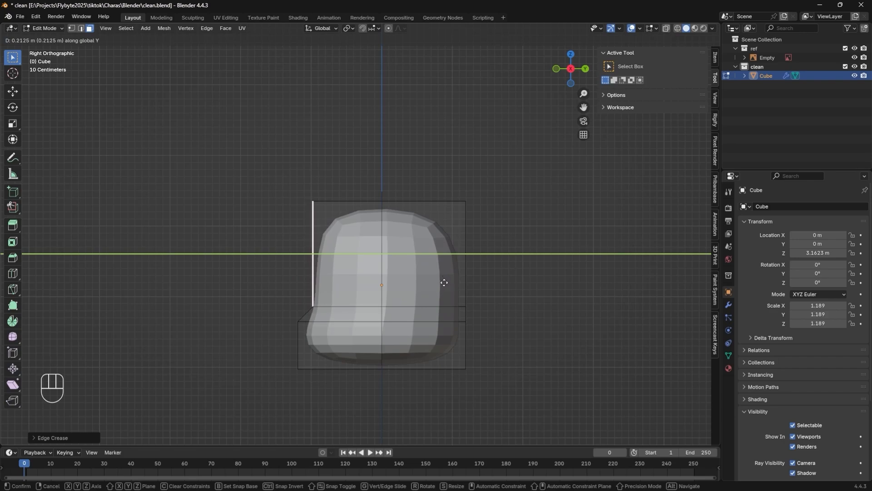
pyautogui.press('Return')
pyautogui.moveTo(522, 320); pyautogui.dragTo(455, 309, button='middle')
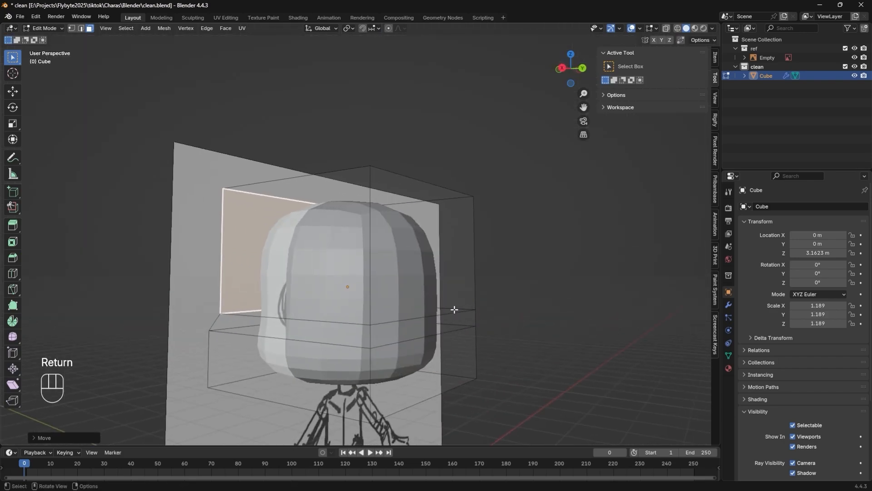
pyautogui.moveTo(432, 280); pyautogui.dragTo(429, 339, button='middle')
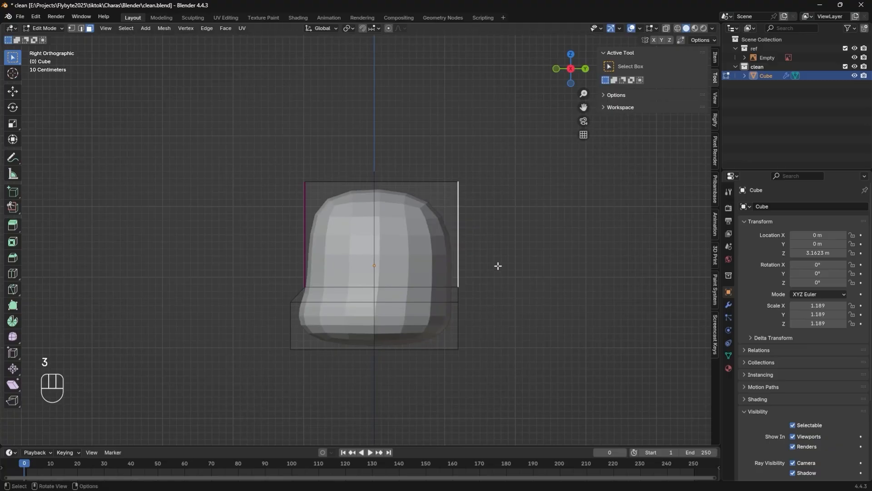
# Move the head's upper back face about 0.11 m outward along Y to extend the back of the skull
pyautogui.press('g')
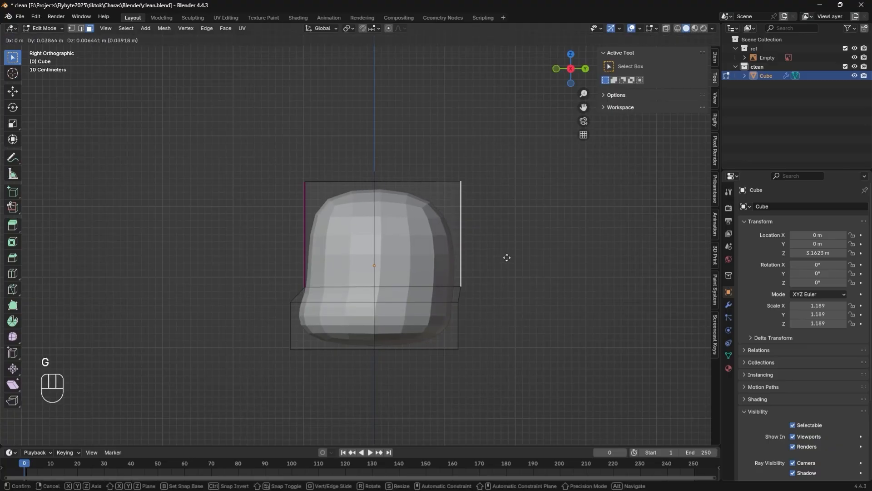
pyautogui.press('y')
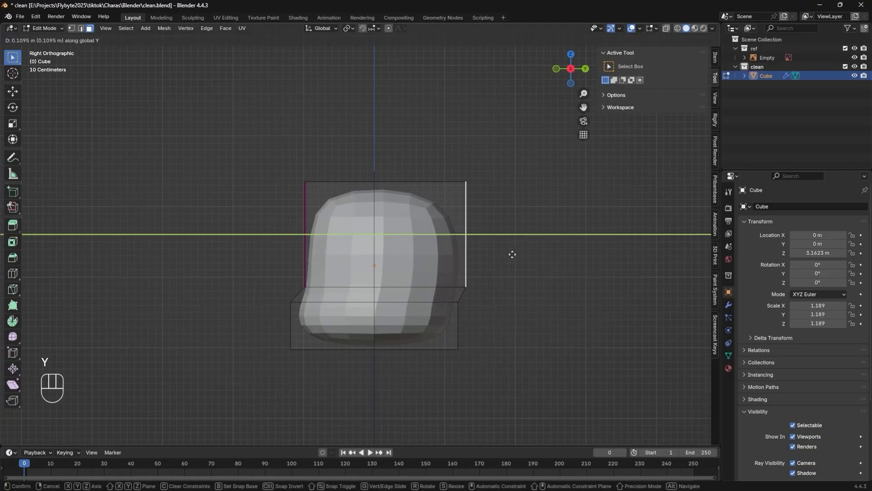
pyautogui.click(512, 254)
# Select the head's bottom back edge, scale it narrower, and move it forward to taper the lower back
pyautogui.moveTo(516, 314); pyautogui.dragTo(418, 334, button='middle')
pyautogui.press('2')
pyautogui.click(389, 355)
pyautogui.moveTo(418, 334); pyautogui.dragTo(484, 305, button='middle')
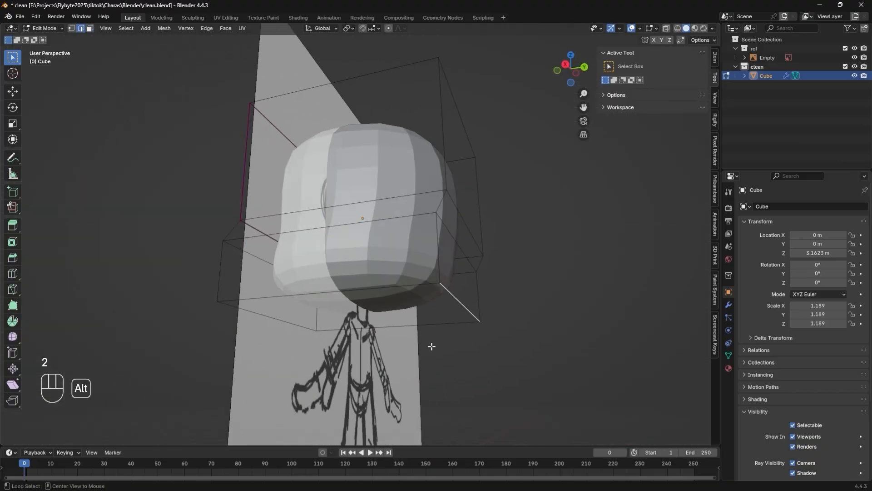
pyautogui.keyDown('alt'); pyautogui.moveTo(436, 354); pyautogui.dragTo(364, 368, button='middle'); pyautogui.keyUp('alt')
pyautogui.press('s')
pyautogui.click(430, 335)
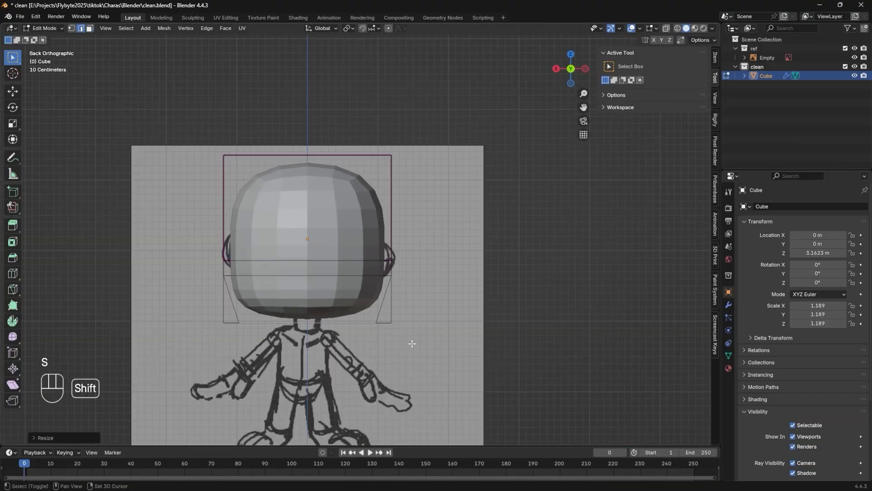
pyautogui.keyDown('alt'); pyautogui.moveTo(429, 335); pyautogui.dragTo(477, 360, button='middle'); pyautogui.keyUp('alt')
pyautogui.press('g')
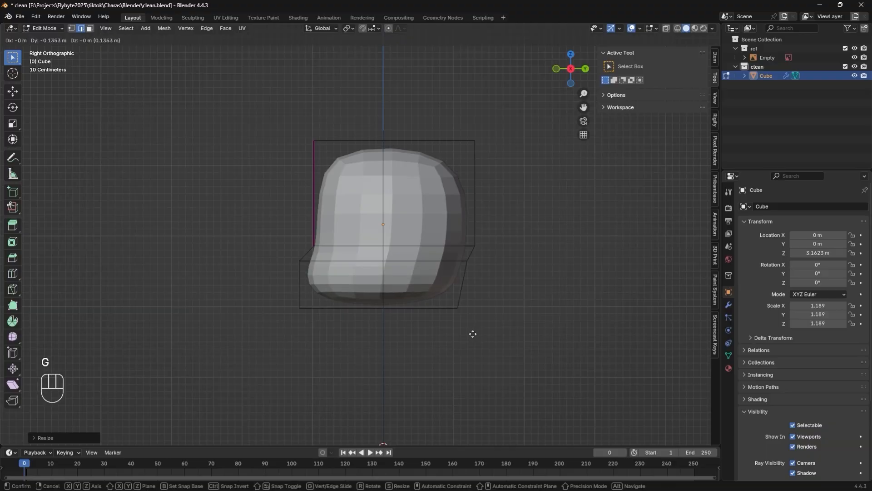
pyautogui.click(466, 335)
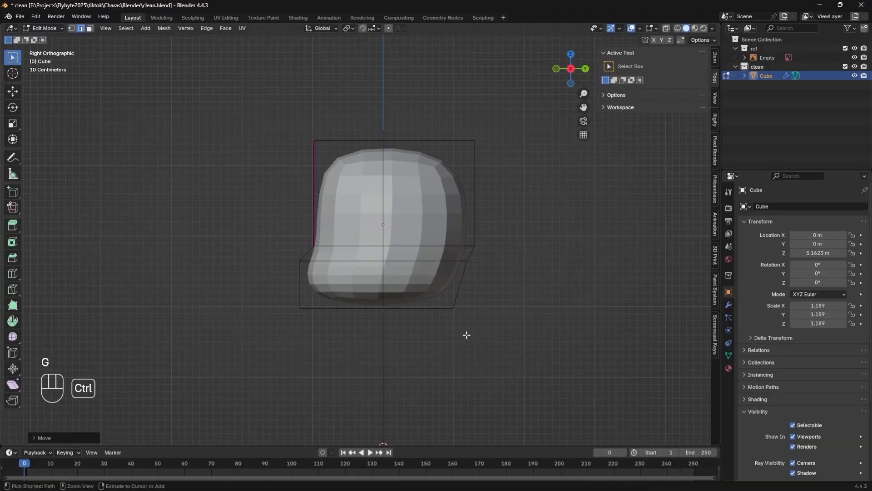
# Move the back edge of the lower loop cut down about 0.09 m in the side view
pyautogui.moveTo(506, 312); pyautogui.dragTo(441, 303, button='middle')
pyautogui.moveTo(404, 262)
pyautogui.mouseDown(button='middle')
pyautogui.moveTo(421, 306)
pyautogui.moveTo(401, 341)
pyautogui.mouseUp(button='middle')
pyautogui.press('g')
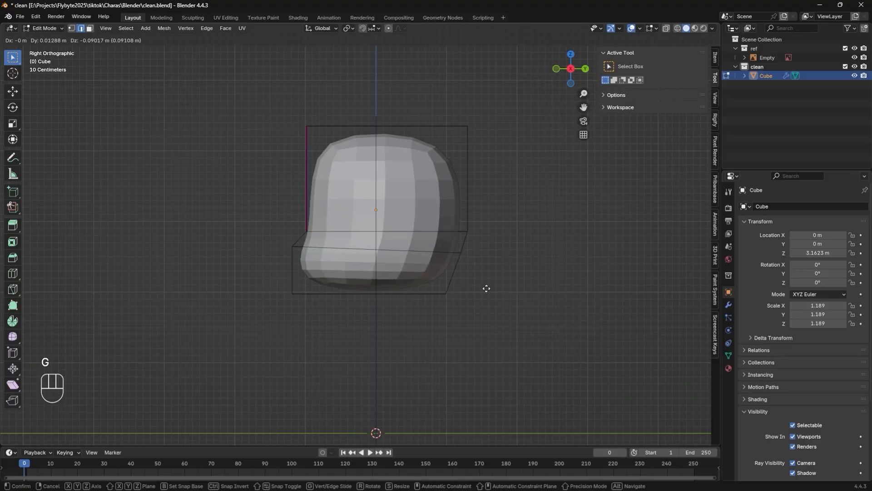
pyautogui.click(487, 288)
# Return to Object Mode and apply Shade Smooth to the head
pyautogui.press('Tab')
pyautogui.keyDown('shift'); pyautogui.moveTo(449, 346); pyautogui.dragTo(397, 320, button='middle'); pyautogui.keyUp('shift')
pyautogui.keyDown('alt'); pyautogui.moveTo(397, 321); pyautogui.dragTo(418, 376, button='middle'); pyautogui.keyUp('alt')
pyautogui.rightClick(413, 245)
pyautogui.click(436, 232)
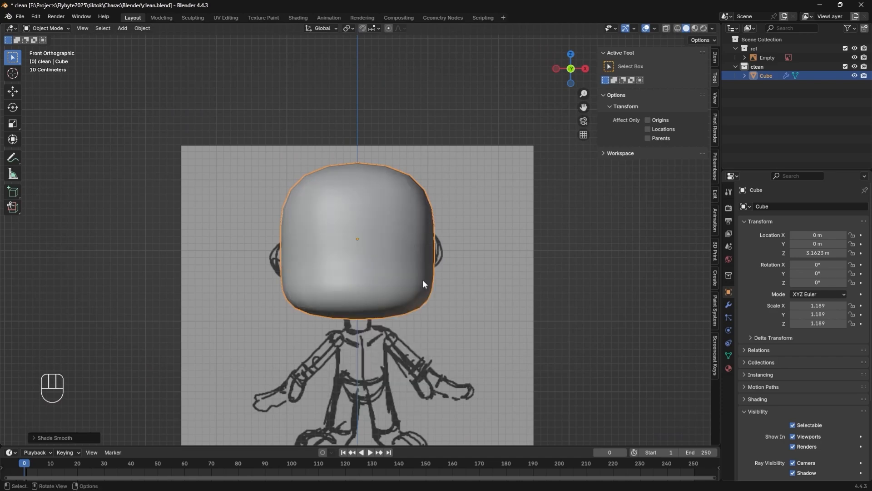
# In Edit Mode, nudge the head's upper edge slightly in the side view, and return to Object Mode
pyautogui.keyDown('shift'); pyautogui.moveTo(422, 279); pyautogui.dragTo(380, 352, button='middle'); pyautogui.keyUp('shift')
pyautogui.press('Tab')
pyautogui.moveTo(467, 275); pyautogui.dragTo(364, 352, button='middle')
pyautogui.press('3')
pyautogui.press('2')
pyautogui.press('g')
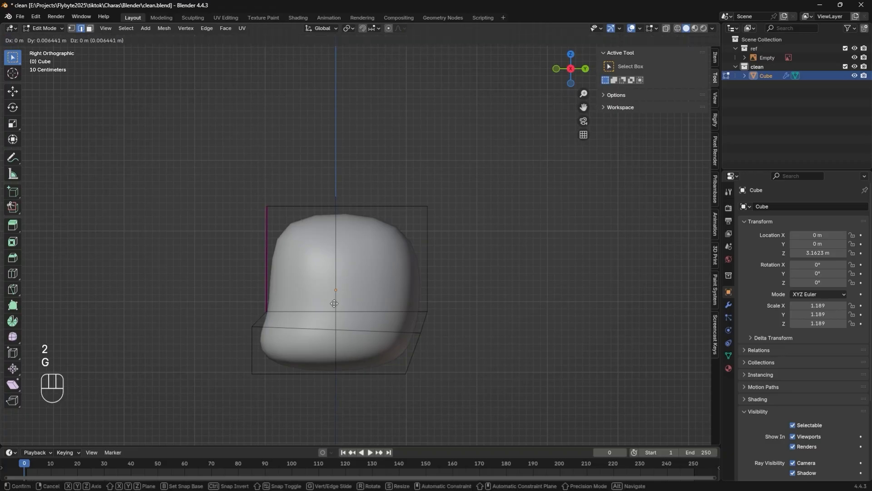
pyautogui.press('Return')
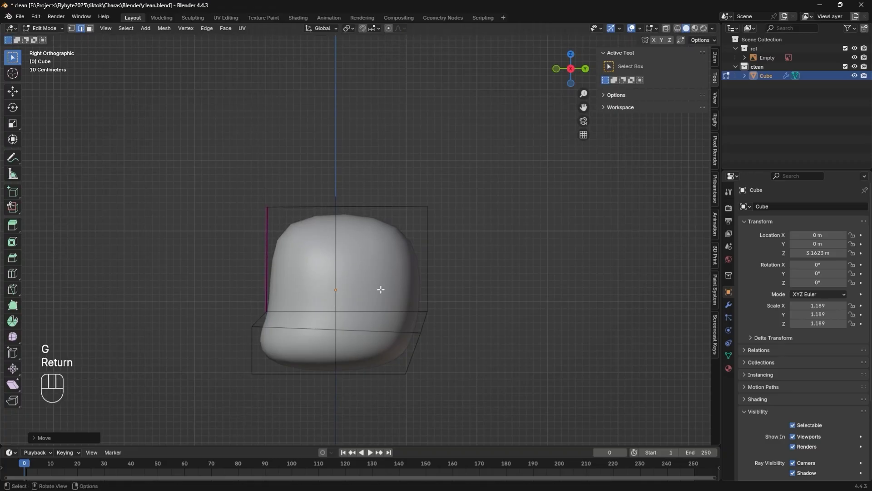
pyautogui.keyDown('shift'); pyautogui.moveTo(381, 289); pyautogui.dragTo(463, 376, button='middle'); pyautogui.keyUp('shift')
pyautogui.press('Tab')
pyautogui.keyDown('shift'); pyautogui.moveTo(471, 314); pyautogui.dragTo(462, 343, button='middle'); pyautogui.keyUp('shift')
# Switch to wireframe shading and scale the whole head to 0.93 to fit the sketch outline
pyautogui.press('z')
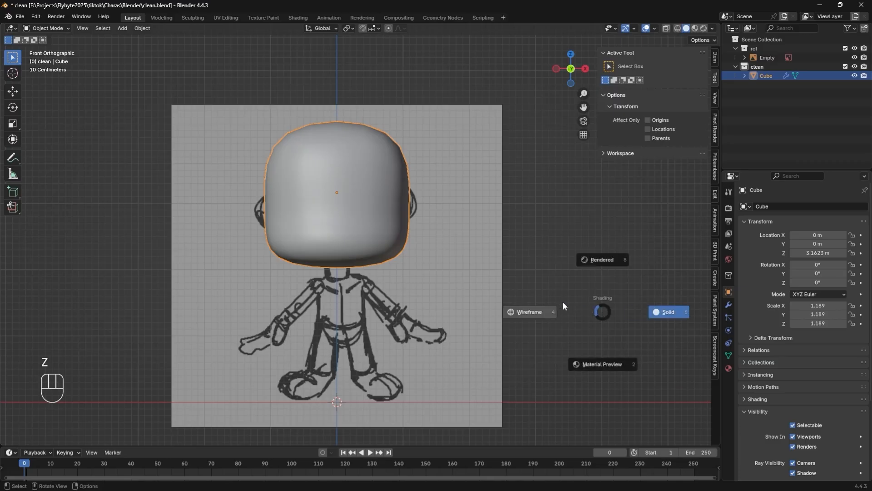
pyautogui.click(518, 305)
pyautogui.keyDown('shift'); pyautogui.moveTo(501, 305); pyautogui.dragTo(534, 342, button='middle'); pyautogui.keyUp('shift')
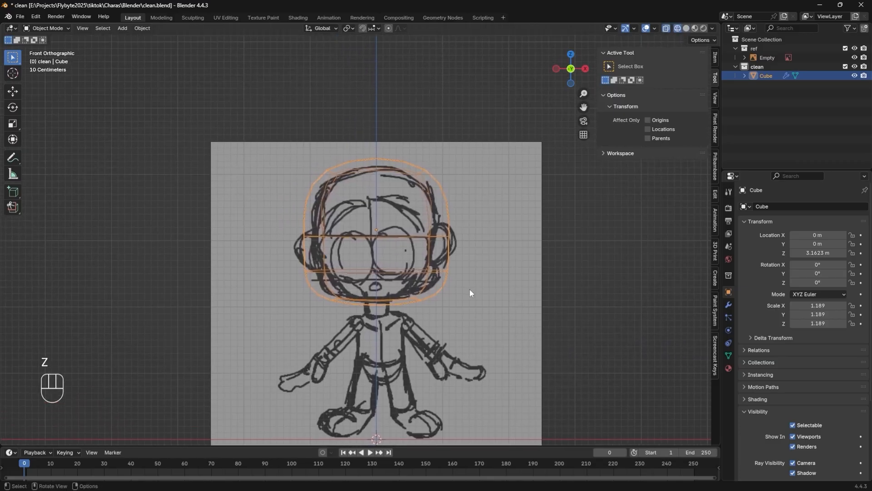
pyautogui.press('s')
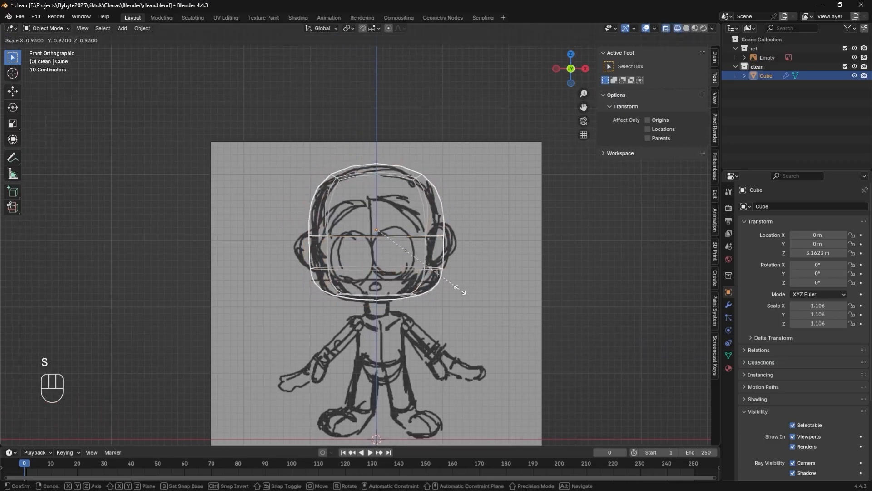
pyautogui.click(459, 287)
# Narrow the head along X to match the width of the sketched head
pyautogui.keyDown('shift'); pyautogui.moveTo(460, 285); pyautogui.dragTo(416, 287, button='middle'); pyautogui.keyUp('shift')
pyautogui.press('s')
pyautogui.press('x')
pyautogui.click(476, 284)
# Apply the head's scale and set its origin to its geometry
pyautogui.hotkey('ctrl', 'a')
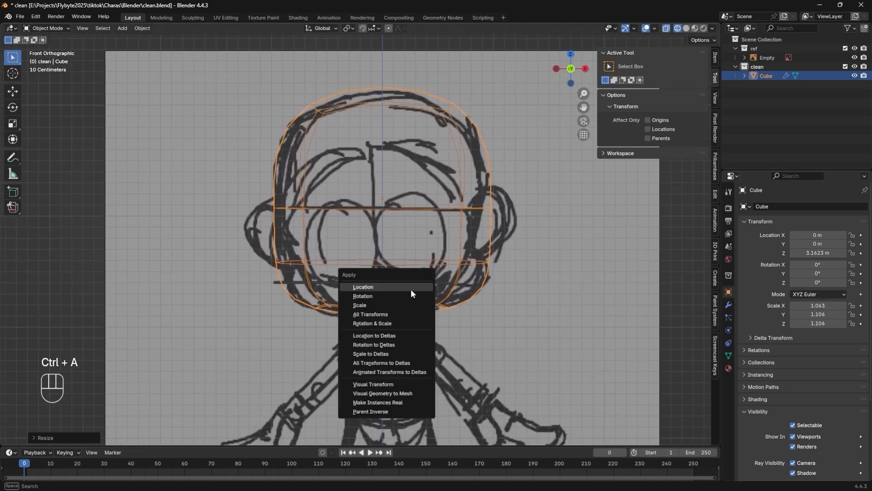
pyautogui.click(400, 308)
pyautogui.press('q')
pyautogui.click(396, 309)
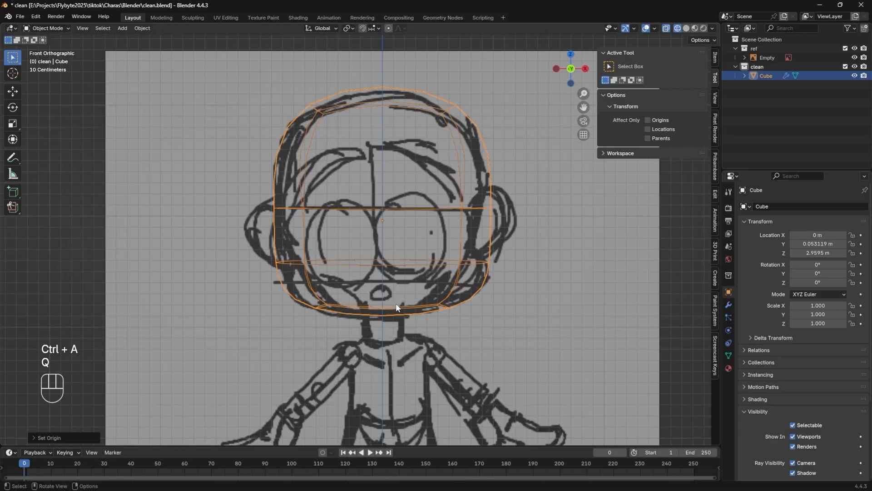
# Switch back to solid shading and deselect the head
pyautogui.moveTo(540, 290)
pyautogui.keyDown('shift'); pyautogui.mouseDown(button='middle')
pyautogui.moveTo(504, 323)
pyautogui.moveTo(495, 312)
pyautogui.moveTo(525, 315)
pyautogui.mouseUp(button='middle'); pyautogui.keyUp('shift')
pyautogui.press('z')
pyautogui.click(549, 321)
pyautogui.press('a')
pyautogui.press('a')
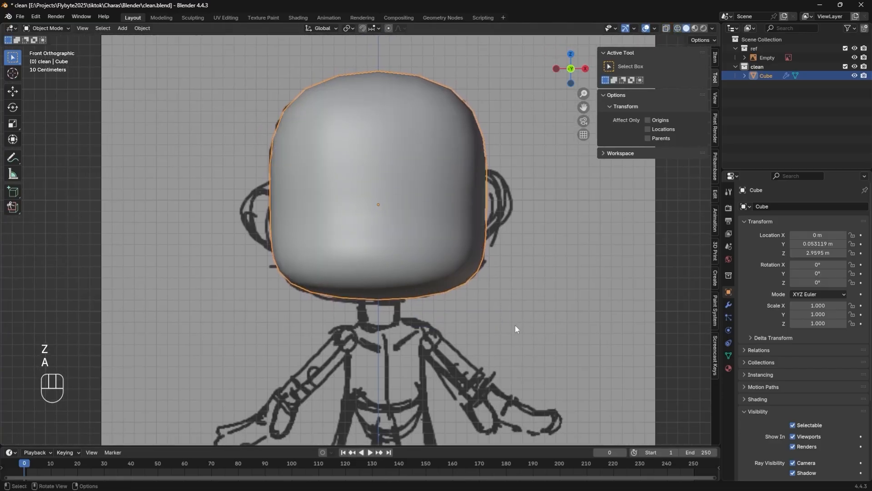
# Add a new cube mesh for the ears and give it a level 2 Subdivision Surface
pyautogui.hotkey('shift', 'a')
pyautogui.moveTo(479, 301)
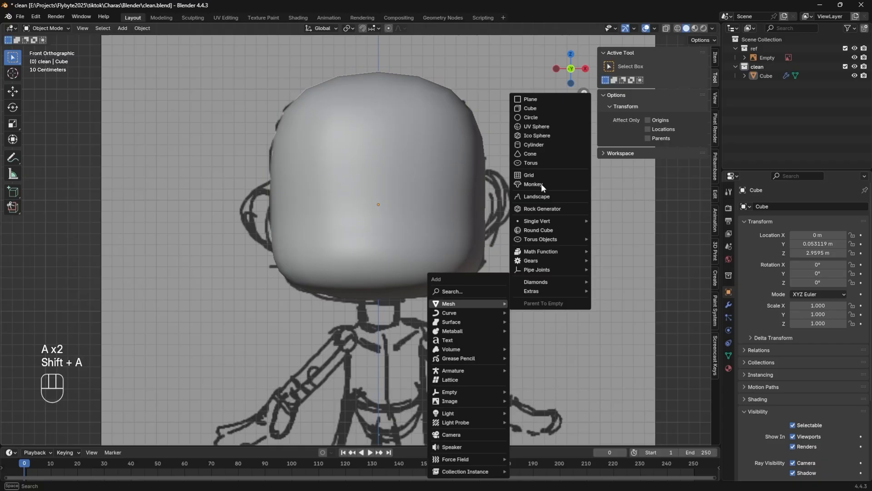
pyautogui.click(536, 107)
pyautogui.keyDown('shift'); pyautogui.moveTo(519, 400); pyautogui.dragTo(492, 377, button='middle'); pyautogui.keyUp('shift')
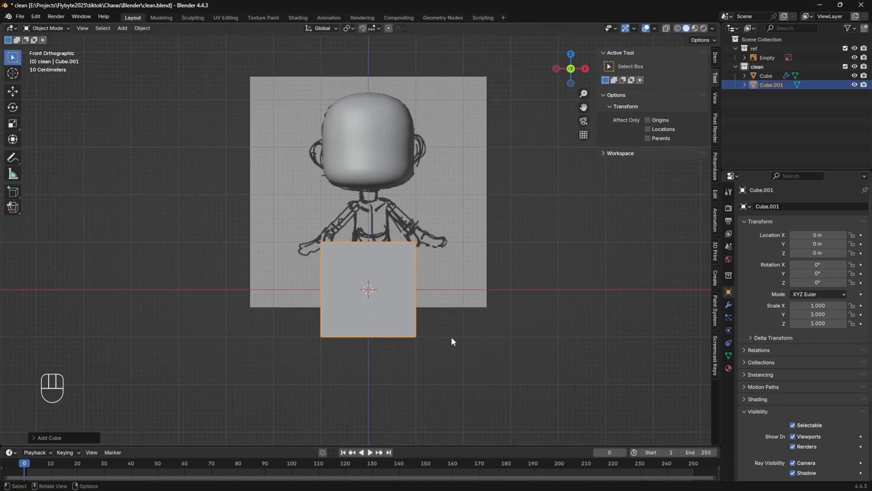
pyautogui.hotkey('ctrl', '2')
pyautogui.keyDown('shift'); pyautogui.moveTo(461, 328); pyautogui.dragTo(462, 345, button='middle'); pyautogui.keyUp('shift')
# Add a Mirror modifier to the new cube with its origin kept at the world centre
pyautogui.press('q')
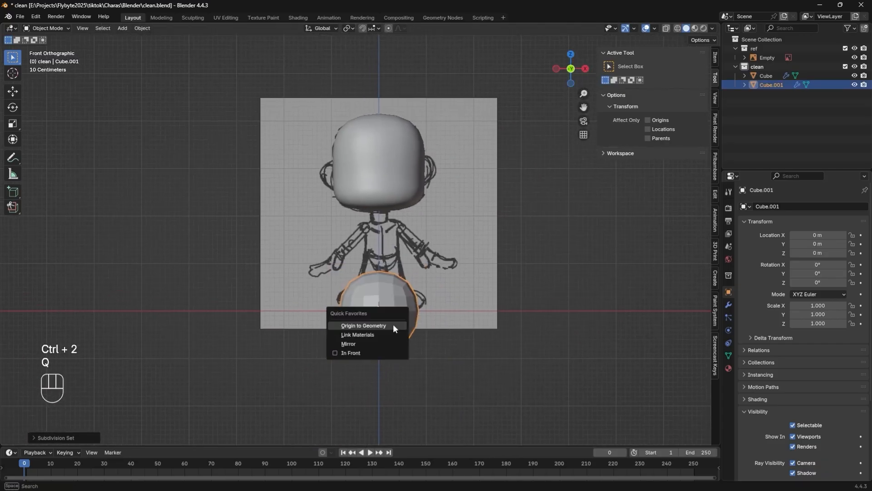
pyautogui.press('o')
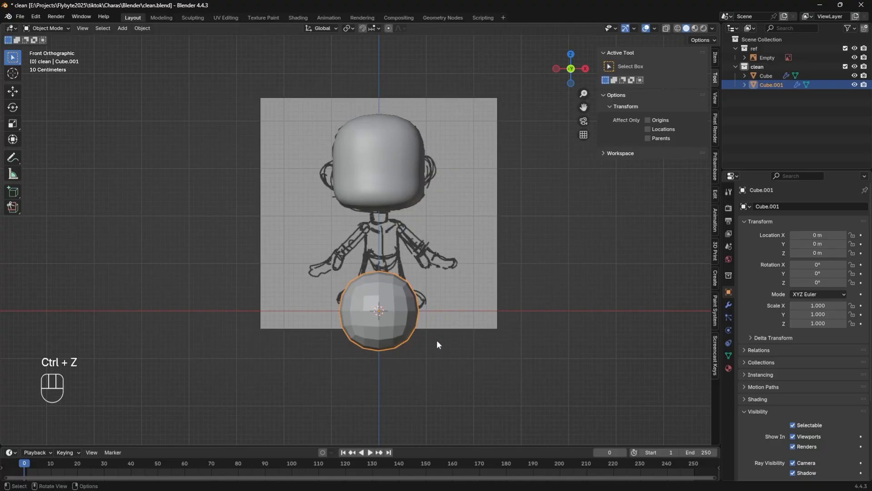
pyautogui.press('q')
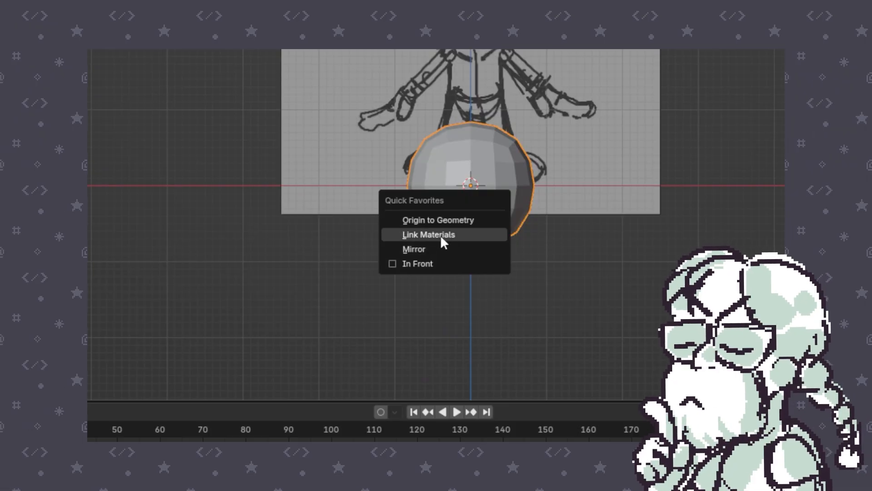
pyautogui.click(437, 249)
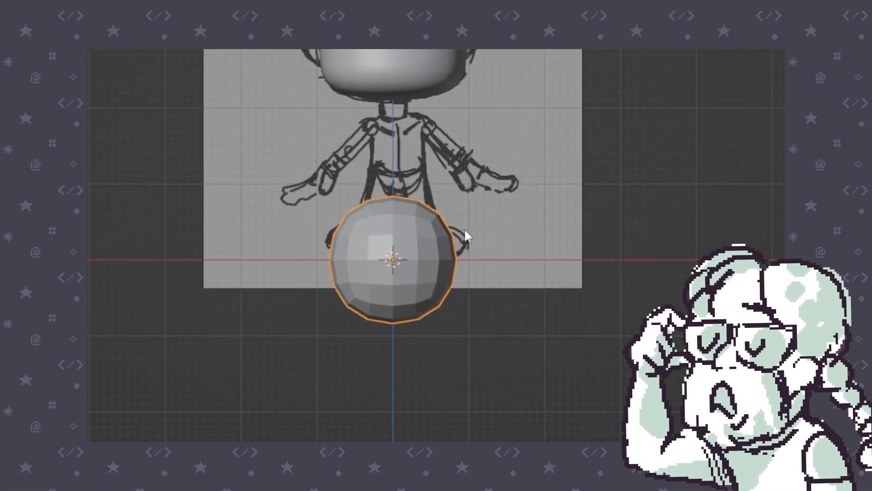
# In Edit Mode, move the mirrored cube to the side of the head and scale it down to ear size
pyautogui.press('g')
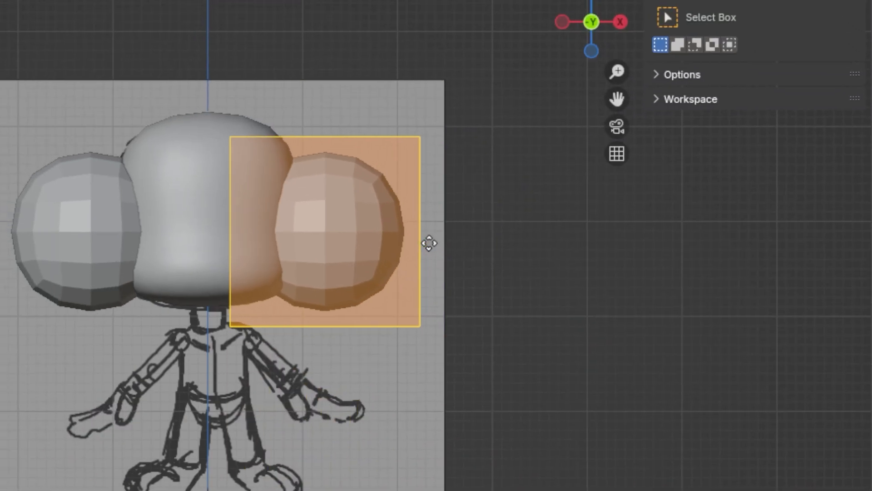
pyautogui.click(418, 227)
pyautogui.press('s')
pyautogui.click(406, 259)
pyautogui.press('g')
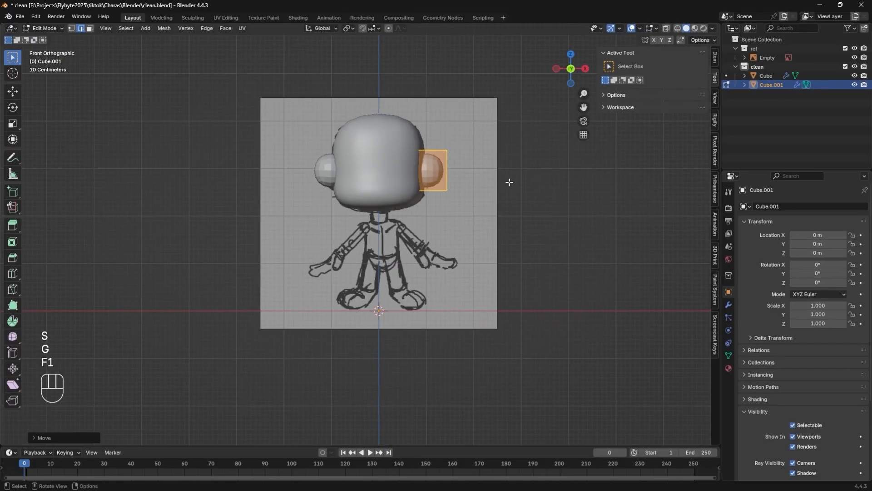
# Return to Object Mode and apply Shade Smooth to the ears
pyautogui.keyDown('shift'); pyautogui.moveTo(520, 228); pyautogui.dragTo(467, 298, button='middle'); pyautogui.keyUp('shift')
pyautogui.press('Tab')
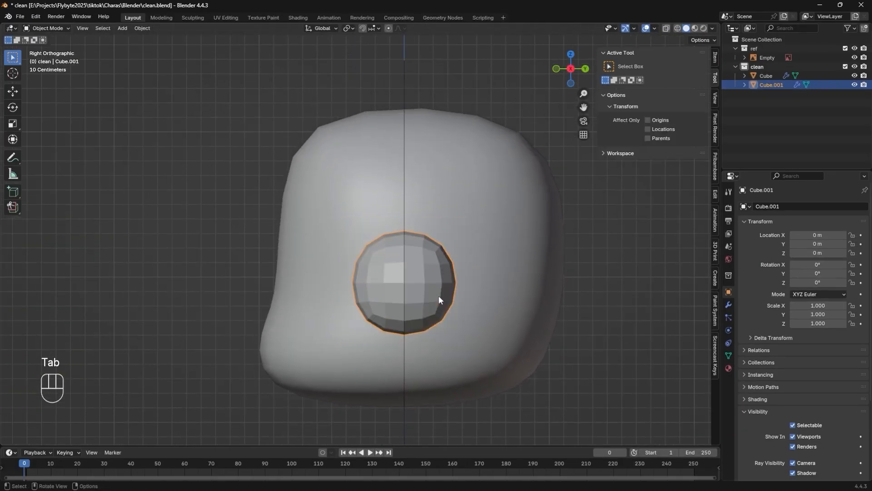
pyautogui.rightClick(431, 290)
pyautogui.click(431, 292)
# Add a vertical loop cut near the ear's front edge and flatten the whole ear along Y to about 0.37
pyautogui.press('Tab')
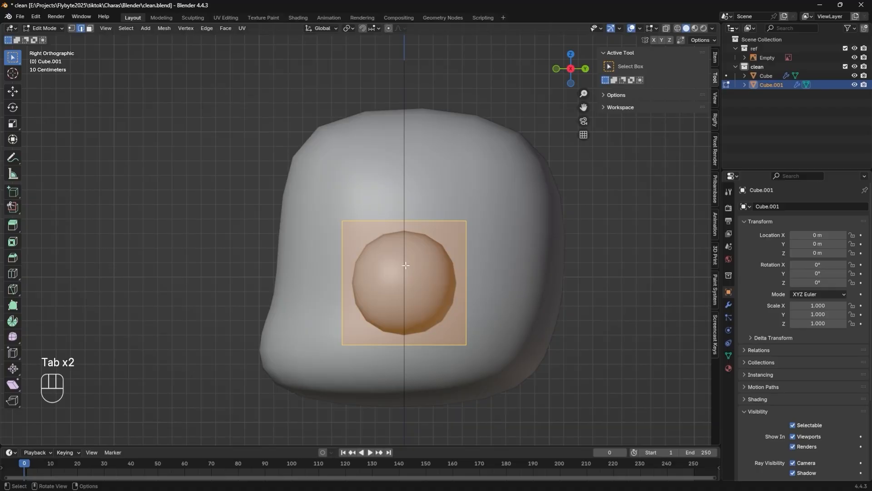
pyautogui.click(393, 236)
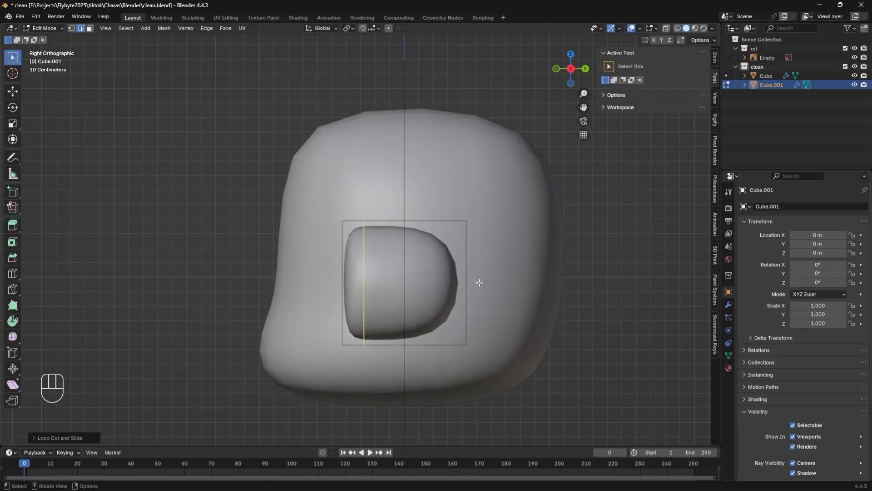
pyautogui.press('a')
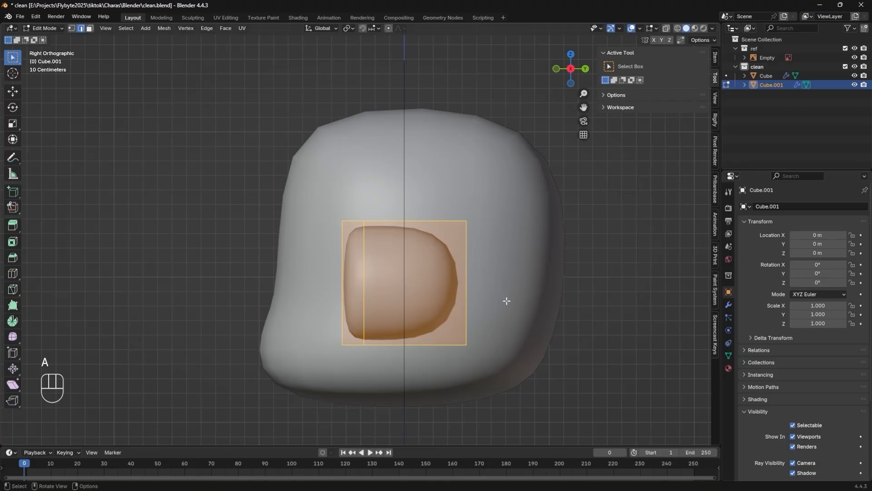
pyautogui.press('s')
pyautogui.press('y')
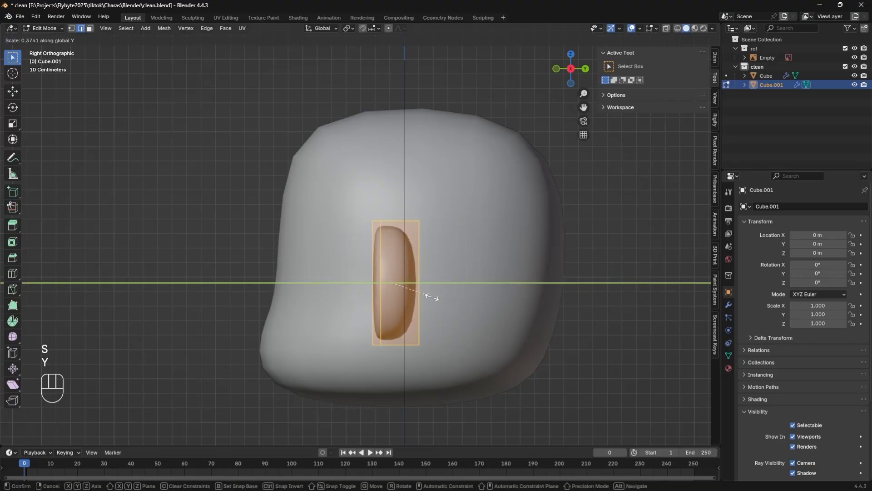
pyautogui.click(431, 297)
# In the front view, scale the ear down closer to the size of the sketched ear
pyautogui.keyDown('shift'); pyautogui.moveTo(431, 335); pyautogui.dragTo(398, 318, button='middle'); pyautogui.keyUp('shift')
pyautogui.keyDown('alt'); pyautogui.moveTo(398, 318); pyautogui.dragTo(465, 332, button='middle'); pyautogui.keyUp('alt')
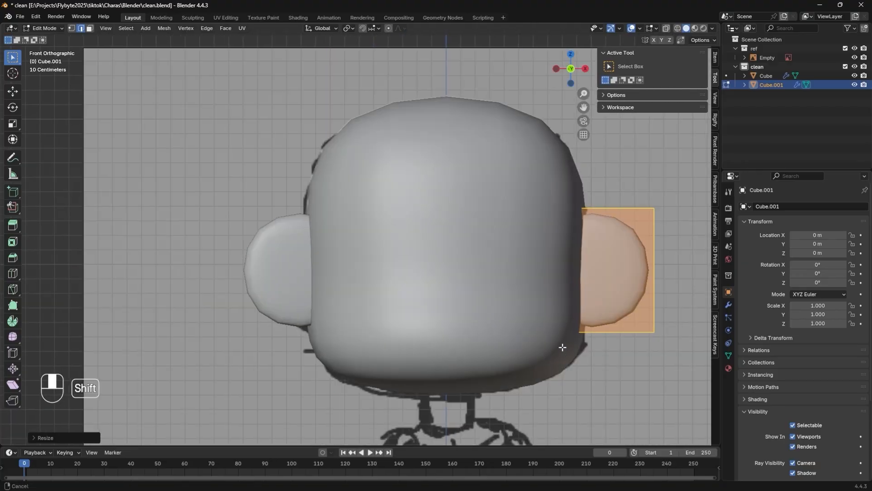
pyautogui.keyDown('shift'); pyautogui.moveTo(563, 349); pyautogui.dragTo(478, 336, button='middle'); pyautogui.keyUp('shift')
pyautogui.keyDown('shift'); pyautogui.moveTo(584, 296); pyautogui.dragTo(563, 301, button='middle'); pyautogui.keyUp('shift')
pyautogui.press('s')
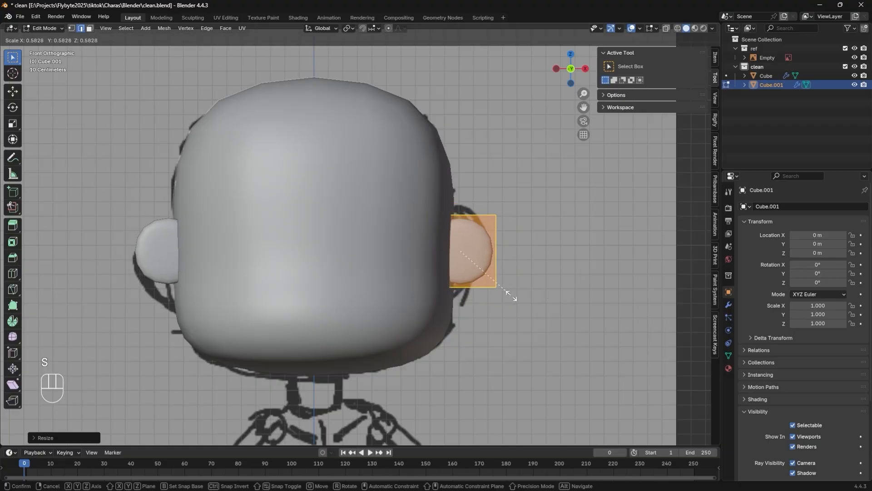
pyautogui.click(536, 304)
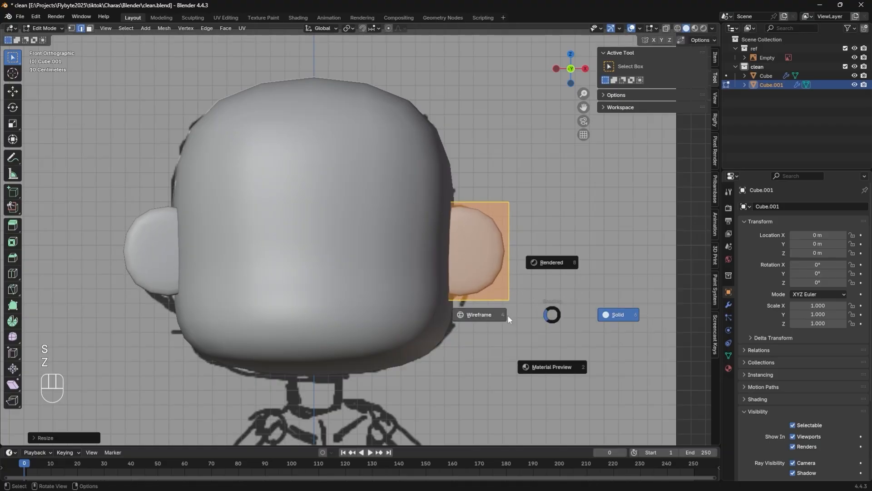
# Switch to wireframe shading, then move and slightly shrink the ear to sit over the sketched ear
pyautogui.click(508, 315)
pyautogui.press('g')
pyautogui.click(522, 285)
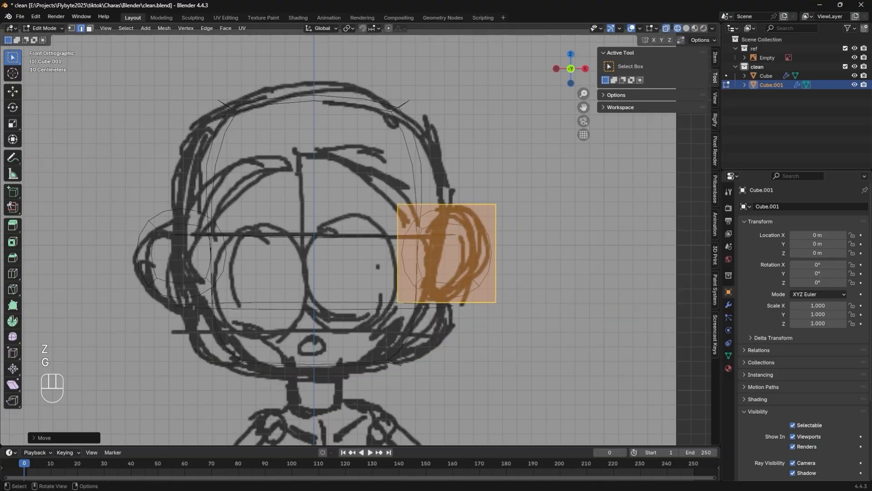
pyautogui.press('s')
pyautogui.click(512, 284)
pyautogui.press('g')
pyautogui.click(516, 283)
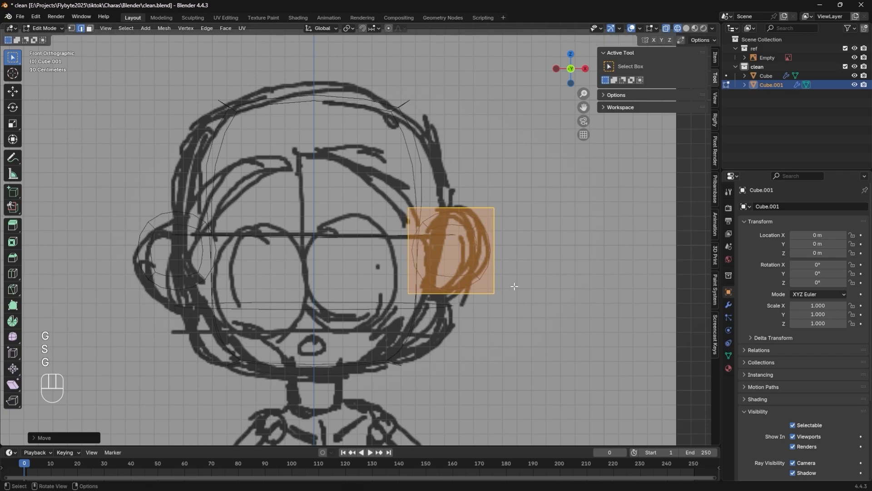
# Scale the ear along Z to match the height of the sketched ear
pyautogui.press('s')
pyautogui.press('z')
pyautogui.click(503, 318)
pyautogui.keyDown('shift'); pyautogui.moveTo(511, 301); pyautogui.dragTo(528, 345, button='middle'); pyautogui.keyUp('shift')
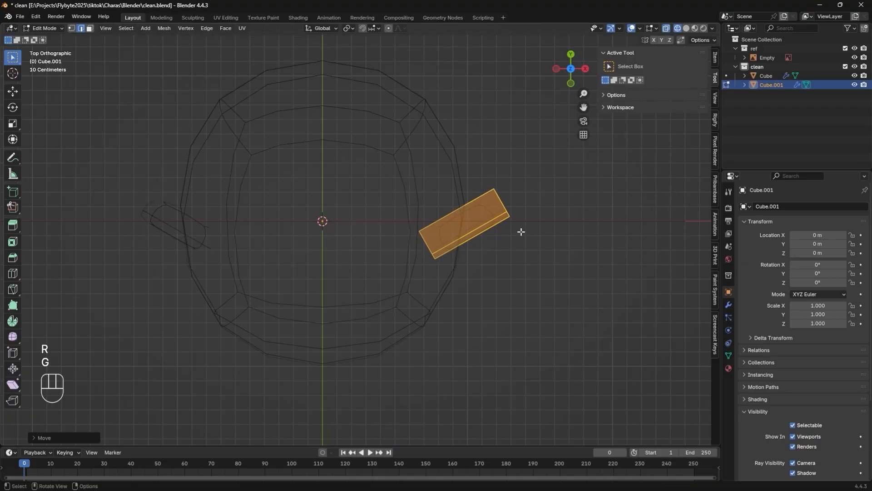
# Switch back to solid shading, finish editing the ear mesh, and deselect everything in the front view
pyautogui.moveTo(521, 231)
pyautogui.keyDown('shift'); pyautogui.mouseDown(button='middle')
pyautogui.moveTo(518, 327)
pyautogui.moveTo(518, 282)
pyautogui.moveTo(585, 240)
pyautogui.mouseUp(button='middle'); pyautogui.keyUp('shift')
pyautogui.click(625, 294)
pyautogui.moveTo(584, 240)
pyautogui.keyDown('ctrl'); pyautogui.mouseDown(button='middle')
pyautogui.moveTo(541, 335)
pyautogui.moveTo(519, 351)
pyautogui.moveTo(453, 347)
pyautogui.mouseUp(button='middle'); pyautogui.keyUp('ctrl')
pyautogui.press('a')
pyautogui.press('a')
pyautogui.press('Tab')
pyautogui.moveTo(413, 325); pyautogui.dragTo(444, 318, button='middle')
pyautogui.press('Tab')
pyautogui.moveTo(423, 268); pyautogui.dragTo(497, 331, button='middle')
pyautogui.press('a')
pyautogui.press('a')
pyautogui.press('a')
pyautogui.press('a')
# Add a new cube for the torso and give it a level 2 subdivision modifier
pyautogui.hotkey('shift', 'a')
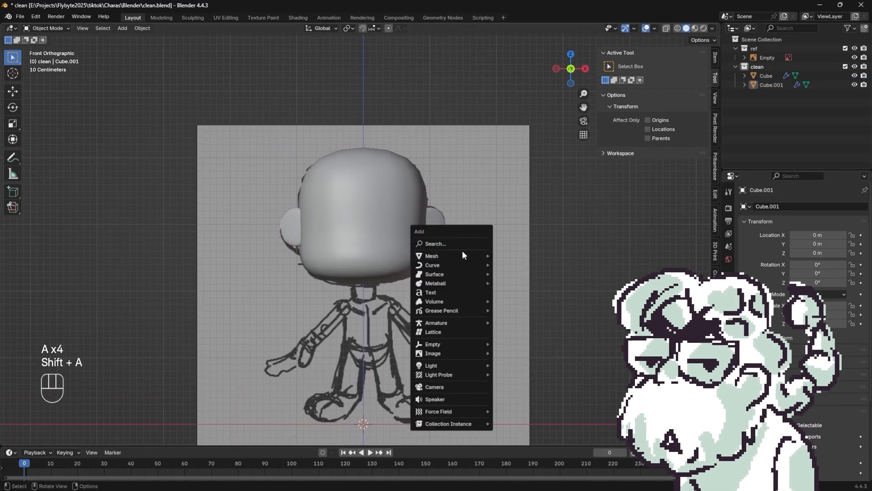
pyautogui.moveTo(463, 255)
pyautogui.click(517, 263)
pyautogui.keyDown('shift'); pyautogui.moveTo(453, 266); pyautogui.dragTo(472, 289, button='middle'); pyautogui.keyUp('shift')
pyautogui.hotkey('ctrl', '2')
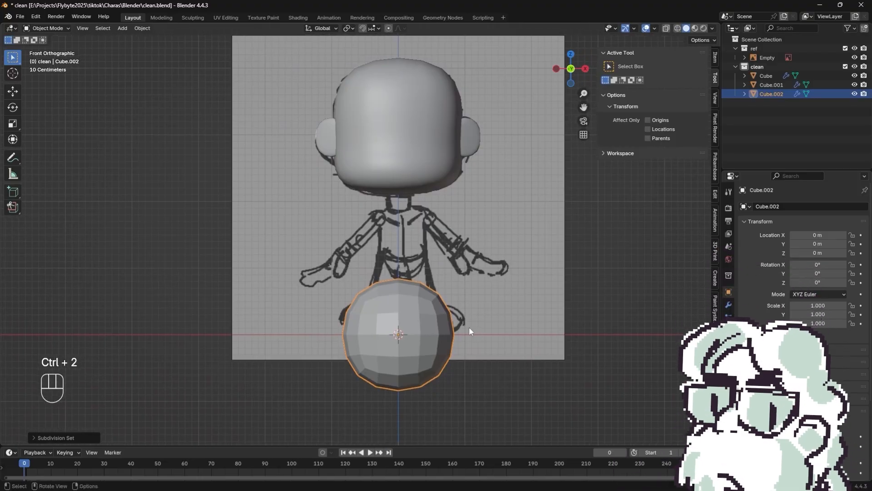
# Add a horizontal loop cut to the new cube and slide it down close to the bottom edge
pyautogui.press('Tab')
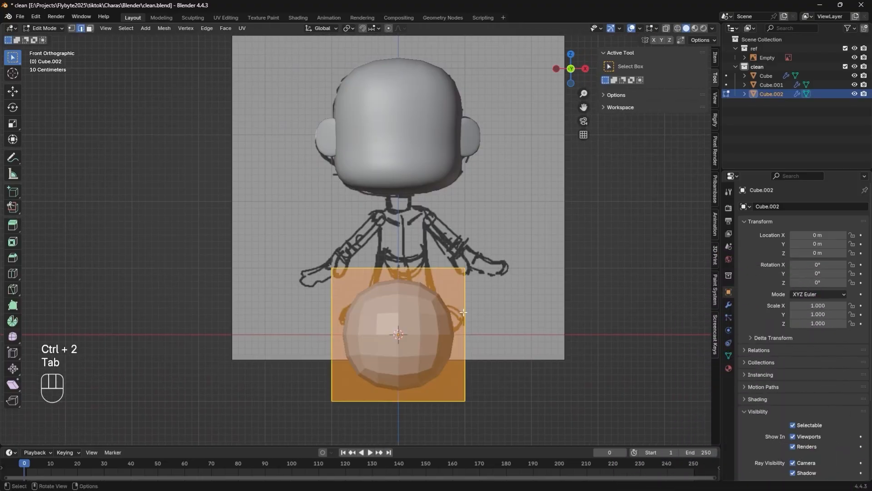
pyautogui.hotkey('ctrl', 'r')
pyautogui.click(466, 333)
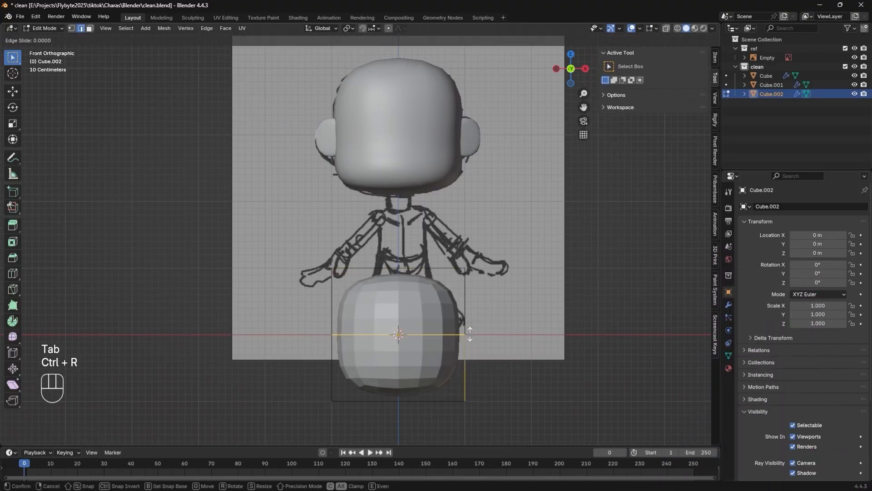
pyautogui.click(474, 375)
# Select the cube's top face and add a partial edge crease to flatten the rounded top
pyautogui.moveTo(472, 374); pyautogui.dragTo(446, 398, button='middle')
pyautogui.press('3')
pyautogui.click(435, 296)
pyautogui.moveTo(440, 326); pyautogui.dragTo(472, 314, button='middle')
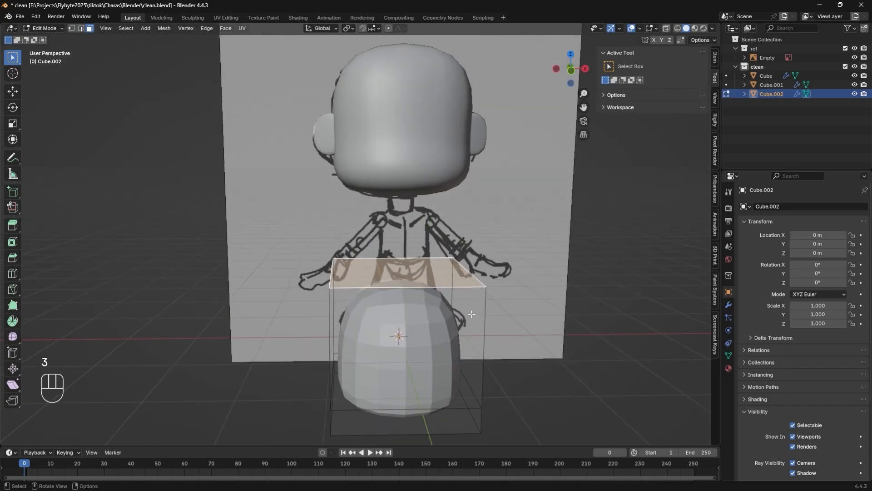
pyautogui.hotkey('shift', 'e')
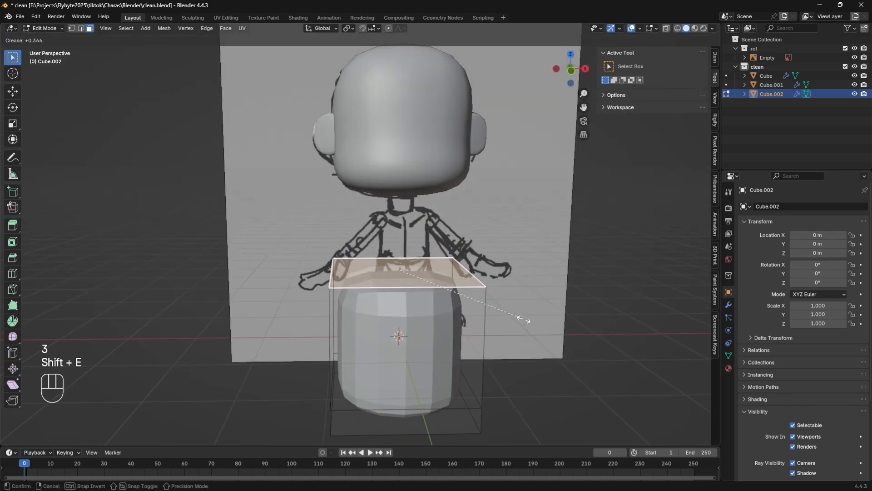
pyautogui.click(516, 313)
pyautogui.moveTo(517, 313); pyautogui.dragTo(584, 323, button='middle')
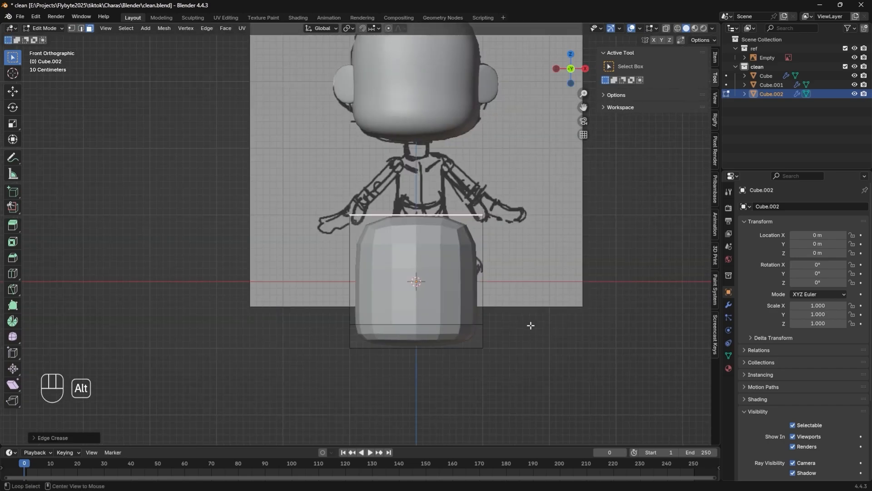
# Shade the torso cube smooth in Object Mode and scale it down to about 0.389
pyautogui.press('Tab')
pyautogui.rightClick(453, 296)
pyautogui.click(451, 296)
pyautogui.press('s')
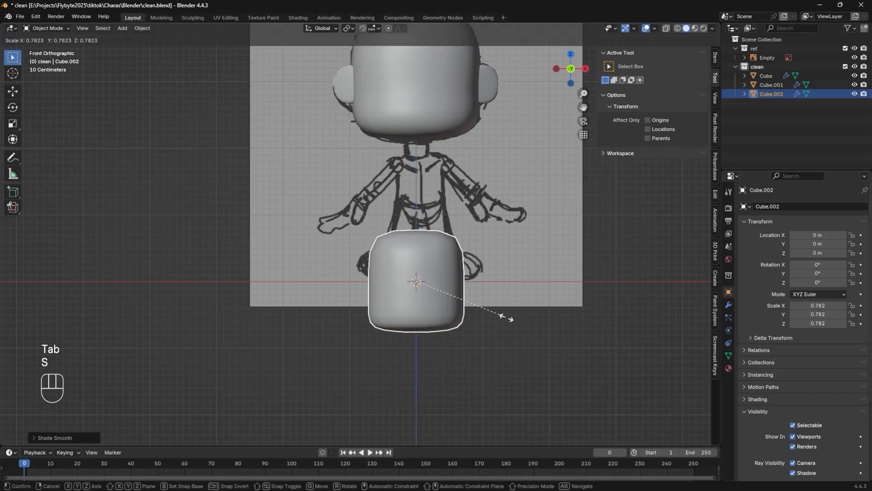
pyautogui.click(458, 303)
# Move the torso up along Z to about 1.51 m onto the sketched body and enlarge it to about 0.453
pyautogui.press('g')
pyautogui.press('z')
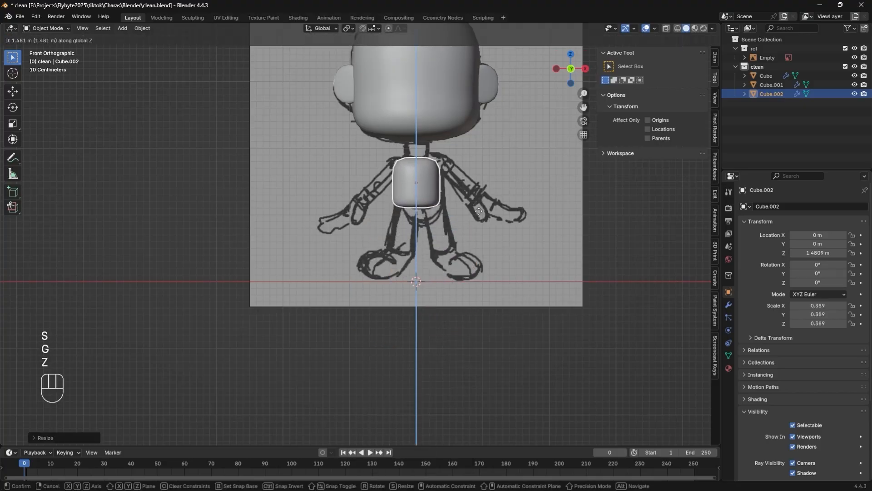
pyautogui.click(481, 209)
pyautogui.press('s')
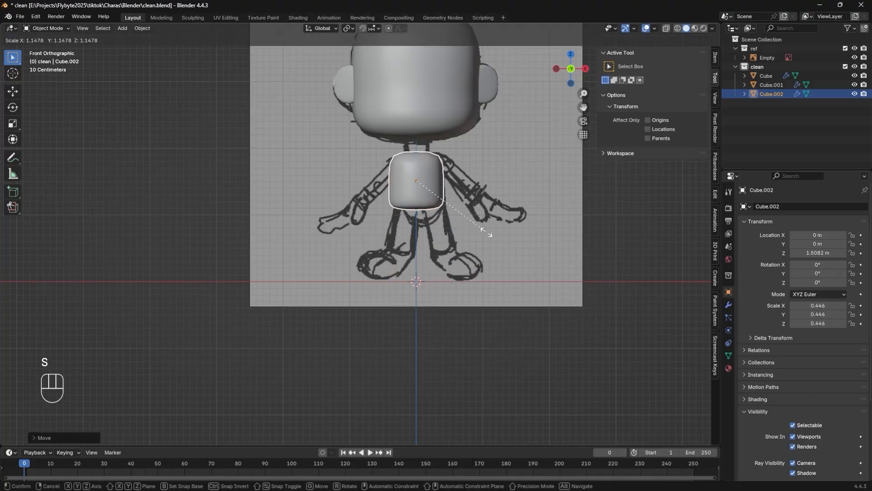
pyautogui.click(488, 232)
# Duplicate the torso upward along Z for the neck, shrink the copy, and stretch it vertically by about 1.58
pyautogui.keyDown('shift'); pyautogui.moveTo(485, 239); pyautogui.dragTo(502, 311, button='middle'); pyautogui.keyUp('shift')
pyautogui.keyDown('ctrl'); pyautogui.moveTo(501, 311); pyautogui.dragTo(527, 202, button='middle'); pyautogui.keyUp('ctrl')
pyautogui.moveTo(571, 312)
pyautogui.keyDown('shift'); pyautogui.mouseDown(button='middle')
pyautogui.moveTo(501, 299)
pyautogui.moveTo(524, 279)
pyautogui.moveTo(520, 330)
pyautogui.mouseUp(button='middle'); pyautogui.keyUp('shift')
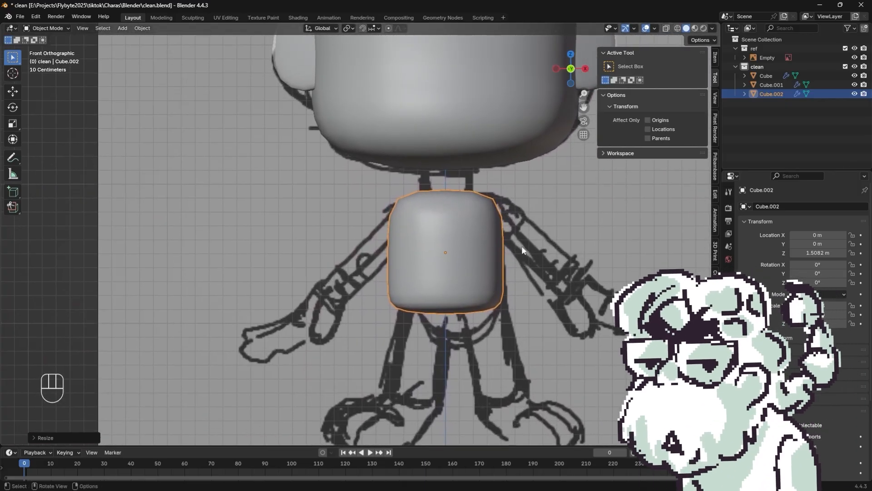
pyautogui.hotkey('shift', 'd')
pyautogui.press('z')
pyautogui.press('s')
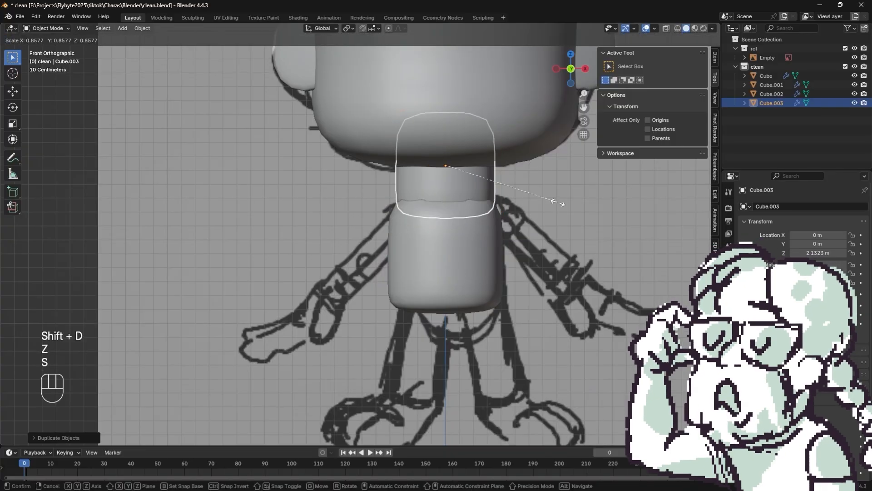
pyautogui.click(520, 225)
pyautogui.press('s')
pyautogui.press('z')
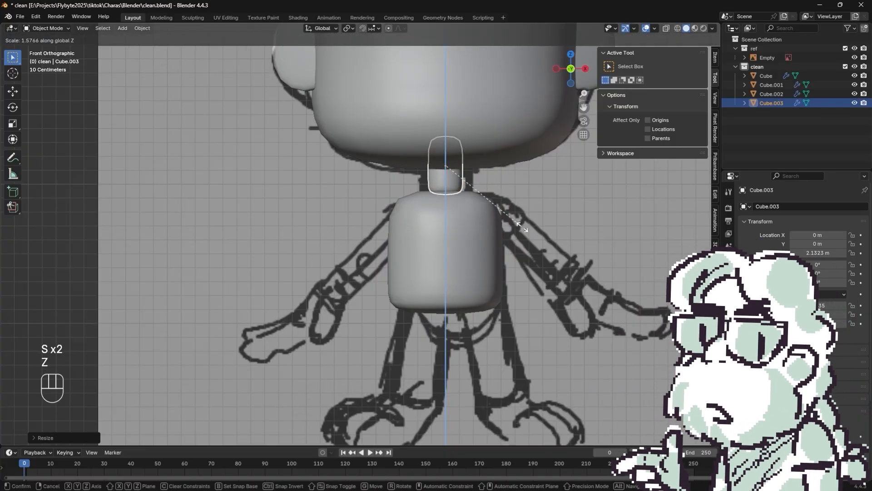
pyautogui.click(523, 224)
# Lower the neck along Z to about 2.03 m and resize it to about 0.153 in X and Y and 0.247 in Z
pyautogui.press('g')
pyautogui.press('z')
pyautogui.click(524, 235)
pyautogui.press('s')
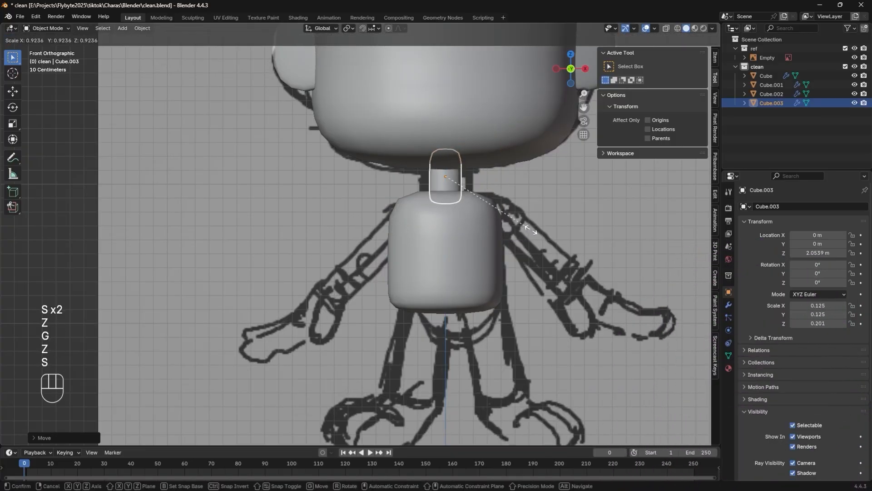
pyautogui.click(527, 225)
pyautogui.press('g')
pyautogui.press('z')
pyautogui.click(530, 229)
pyautogui.press('s')
pyautogui.click(544, 231)
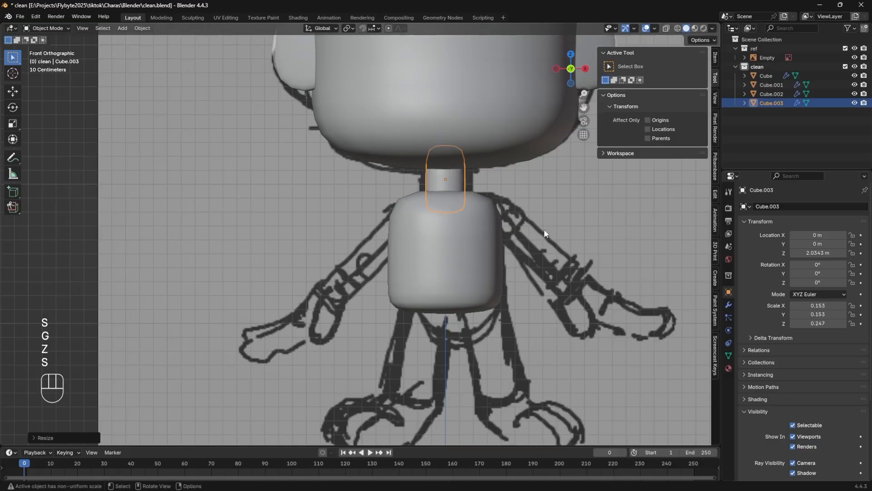
# Edit the torso mesh and add a horizontal loop cut centred between its top edge and lower loop
pyautogui.press('a')
pyautogui.keyDown('shift'); pyautogui.moveTo(536, 287); pyautogui.dragTo(526, 319, button='middle'); pyautogui.keyUp('shift')
pyautogui.keyDown('ctrl'); pyautogui.moveTo(526, 319); pyautogui.dragTo(505, 395, button='middle'); pyautogui.keyUp('ctrl')
pyautogui.moveTo(503, 329)
pyautogui.keyDown('shift'); pyautogui.mouseDown(button='middle')
pyautogui.moveTo(516, 332)
pyautogui.moveTo(517, 321)
pyautogui.mouseUp(button='middle'); pyautogui.keyUp('shift')
pyautogui.keyDown('alt'); pyautogui.moveTo(516, 325); pyautogui.dragTo(504, 304, button='middle'); pyautogui.keyUp('alt')
pyautogui.keyDown('shift'); pyautogui.moveTo(504, 304); pyautogui.dragTo(534, 278, button='middle'); pyautogui.keyUp('shift')
pyautogui.press('Tab')
pyautogui.press('Tab')
pyautogui.click(419, 327)
pyautogui.press('Tab')
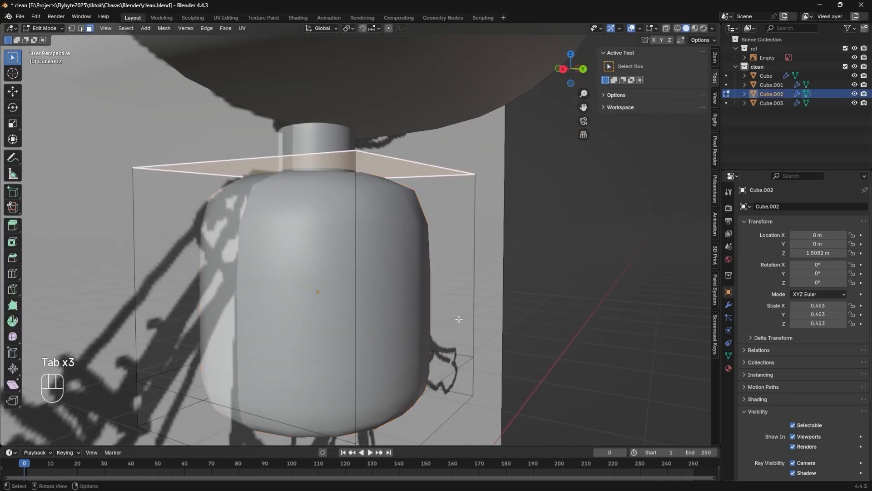
pyautogui.keyDown('shift'); pyautogui.moveTo(404, 307); pyautogui.dragTo(509, 315, button='middle'); pyautogui.keyUp('shift')
pyautogui.keyDown('alt'); pyautogui.moveTo(580, 276); pyautogui.dragTo(465, 304, button='middle'); pyautogui.keyUp('alt')
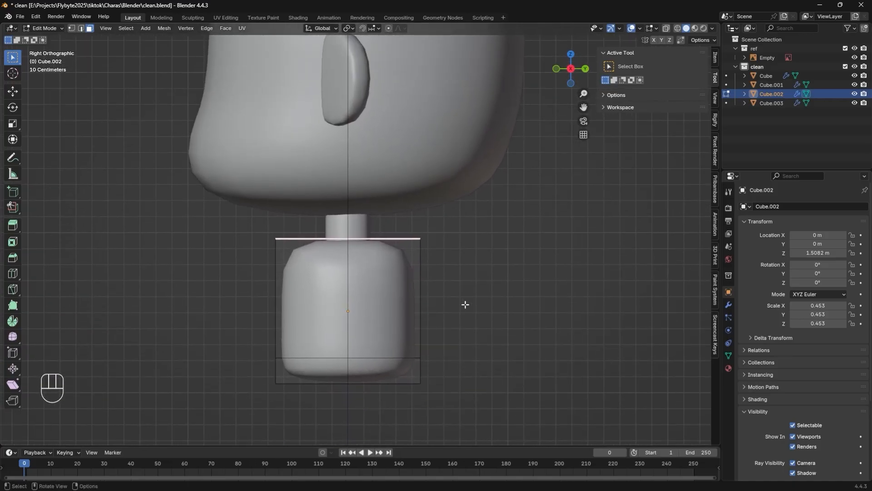
pyautogui.hotkey('ctrl', 'r')
pyautogui.moveTo(436, 271); pyautogui.dragTo(437, 289)
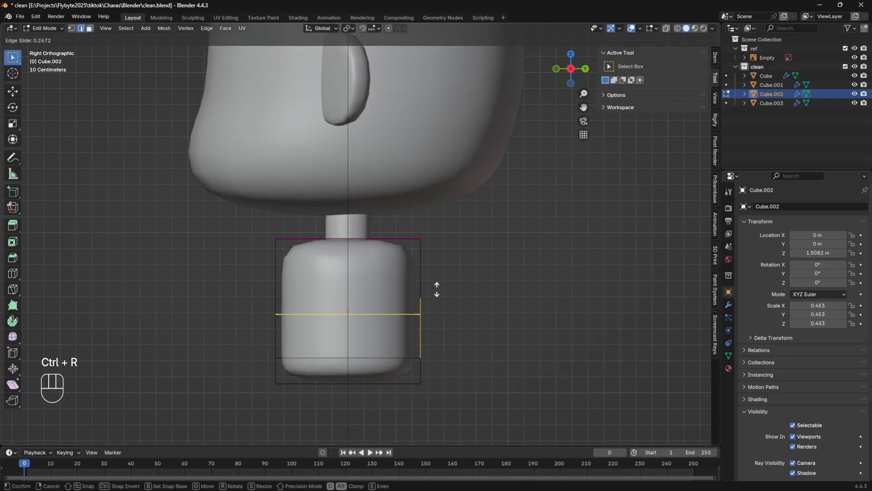
pyautogui.press('Escape')
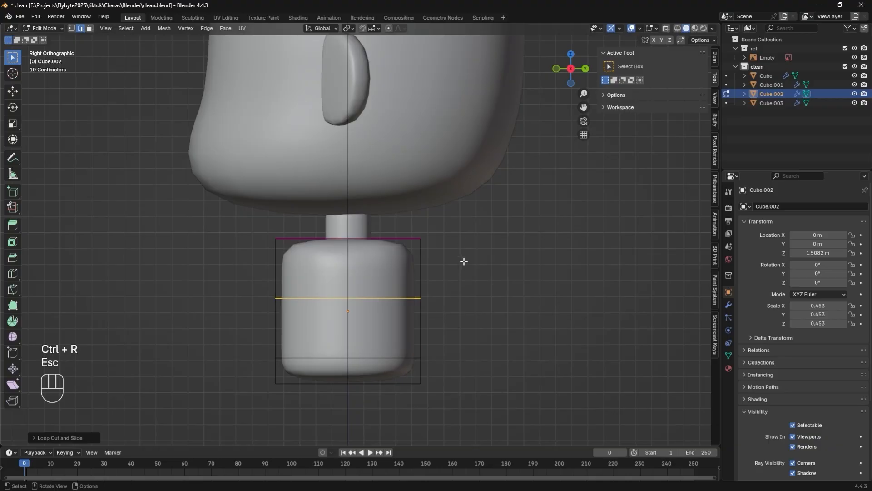
# Select the torso's top face and lower its edge crease to soften the shoulders
pyautogui.moveTo(463, 261)
pyautogui.mouseDown(button='middle')
pyautogui.moveTo(448, 289)
pyautogui.moveTo(457, 268)
pyautogui.mouseUp(button='middle')
pyautogui.press('3')
pyautogui.click(402, 283)
pyautogui.moveTo(479, 293)
pyautogui.keyDown('alt'); pyautogui.mouseDown(button='middle')
pyautogui.moveTo(441, 303)
pyautogui.moveTo(483, 286)
pyautogui.mouseUp(button='middle'); pyautogui.keyUp('alt')
pyautogui.scroll(1, 484, 293)
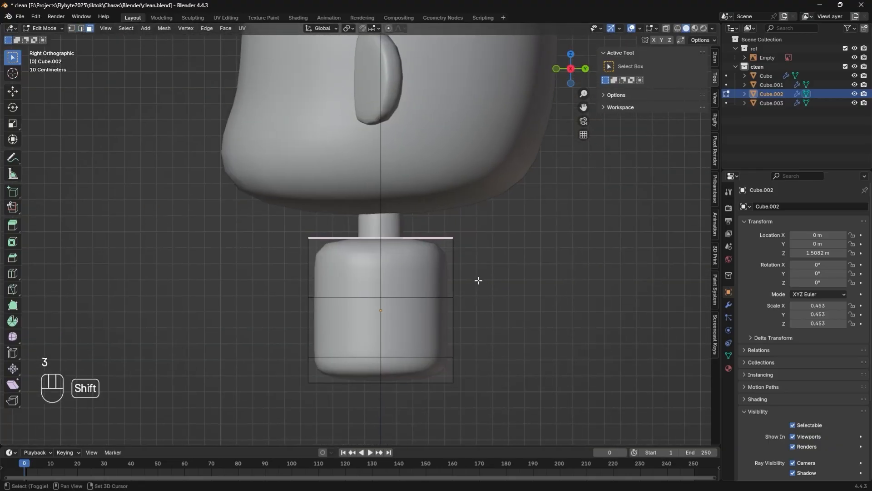
pyautogui.hotkey('shift', 'e')
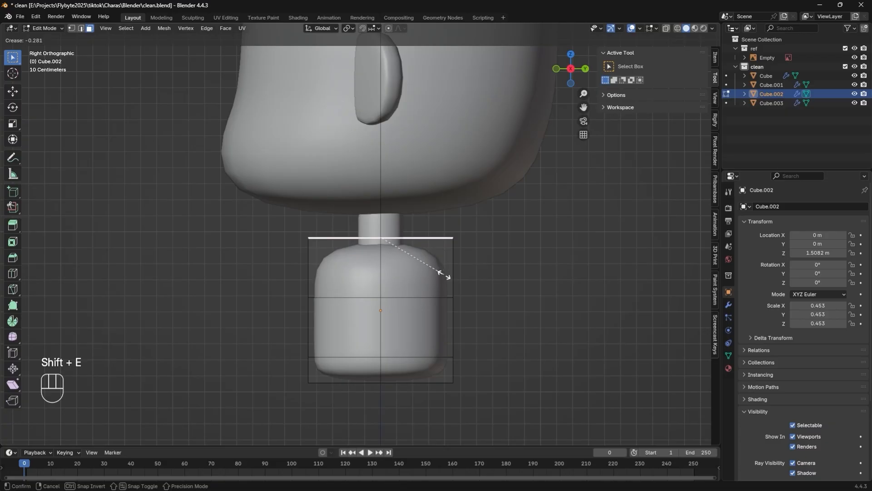
pyautogui.click(460, 284)
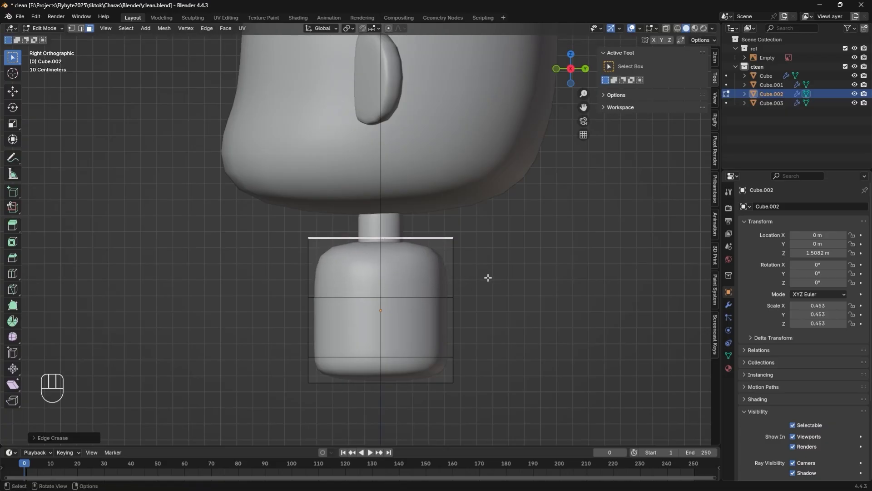
# Select the torso's two top side edges and scale them inward along X to about 0.77 to narrow the shoulders
pyautogui.moveTo(481, 287); pyautogui.dragTo(449, 277, button='middle')
pyautogui.press('Tab')
pyautogui.keyDown('shift'); pyautogui.moveTo(423, 364); pyautogui.dragTo(464, 354, button='middle'); pyautogui.keyUp('shift')
pyautogui.press('Tab')
pyautogui.moveTo(522, 317); pyautogui.dragTo(502, 319, button='middle')
pyautogui.press('2')
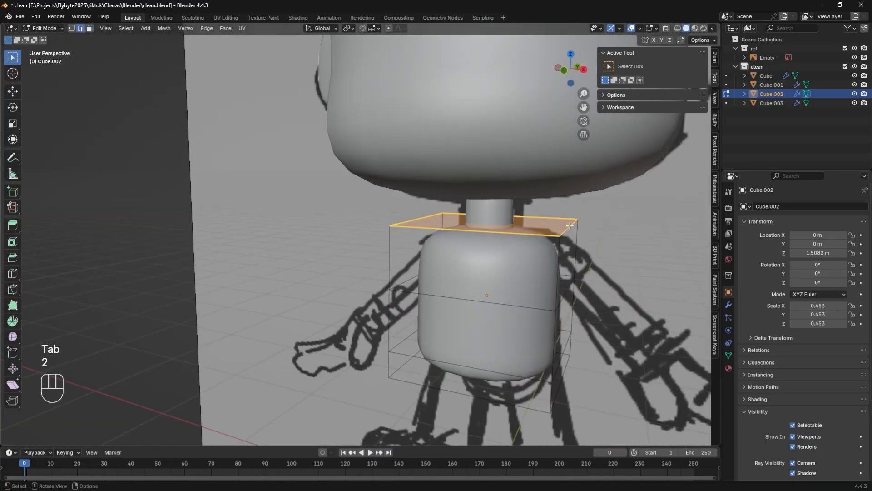
pyautogui.click(571, 228)
pyautogui.keyDown('shift'); pyautogui.moveTo(578, 249); pyautogui.dragTo(585, 242, button='middle'); pyautogui.keyUp('shift')
pyautogui.moveTo(506, 267); pyautogui.dragTo(523, 269, button='middle')
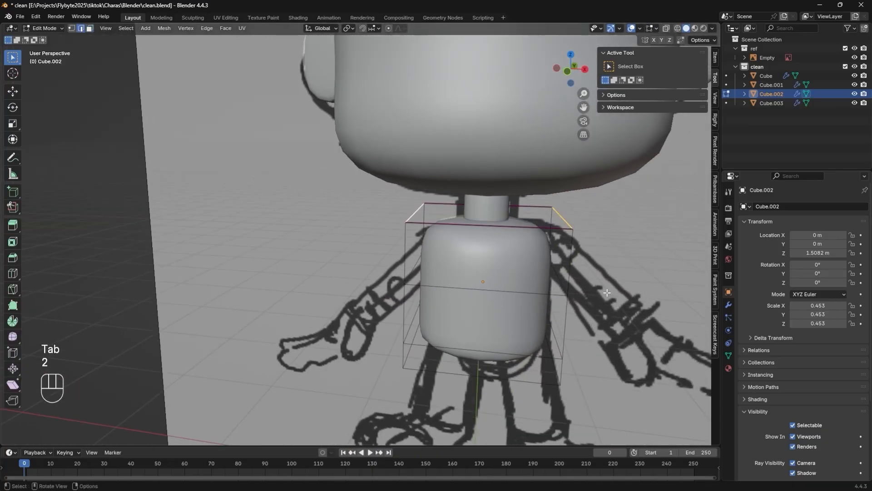
pyautogui.keyDown('alt'); pyautogui.moveTo(607, 294); pyautogui.dragTo(607, 252, button='middle'); pyautogui.keyUp('alt')
pyautogui.press('s')
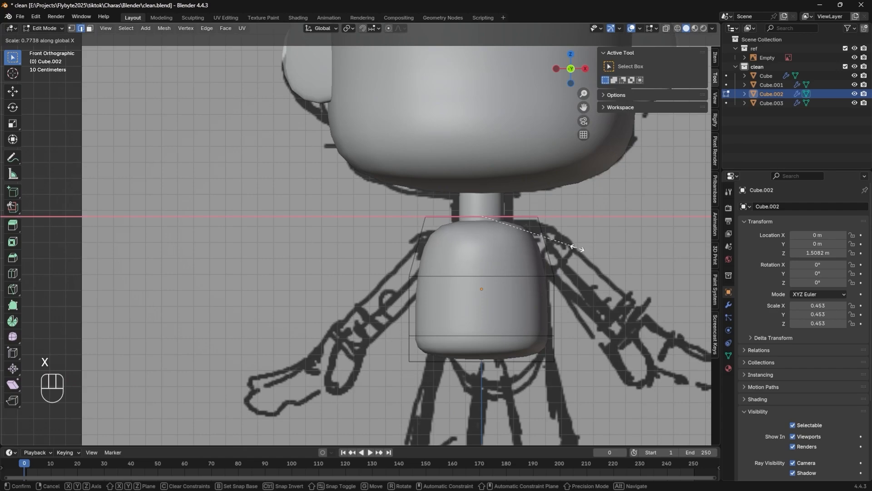
pyautogui.click(577, 249)
pyautogui.press('Tab')
# In a side view, flatten the torso along Y by a factor of about 0.79
pyautogui.keyDown('shift'); pyautogui.moveTo(574, 325); pyautogui.dragTo(459, 297, button='middle'); pyautogui.keyUp('shift')
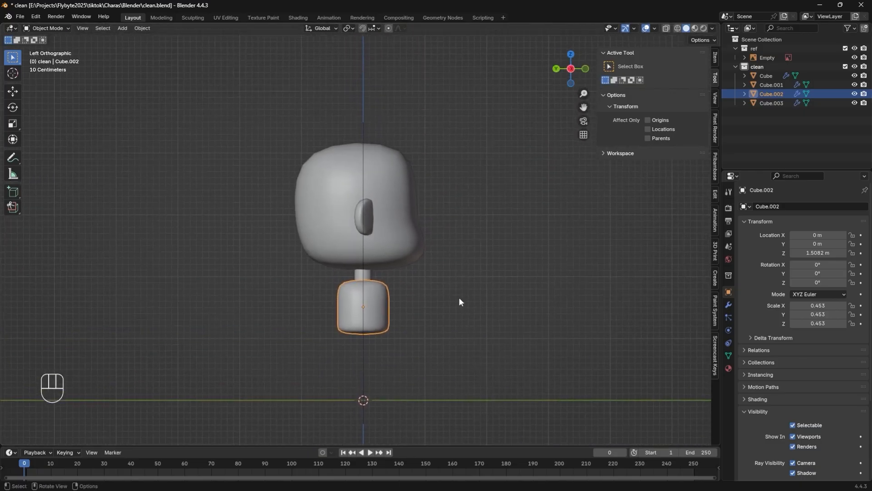
pyautogui.press('s')
pyautogui.press('y')
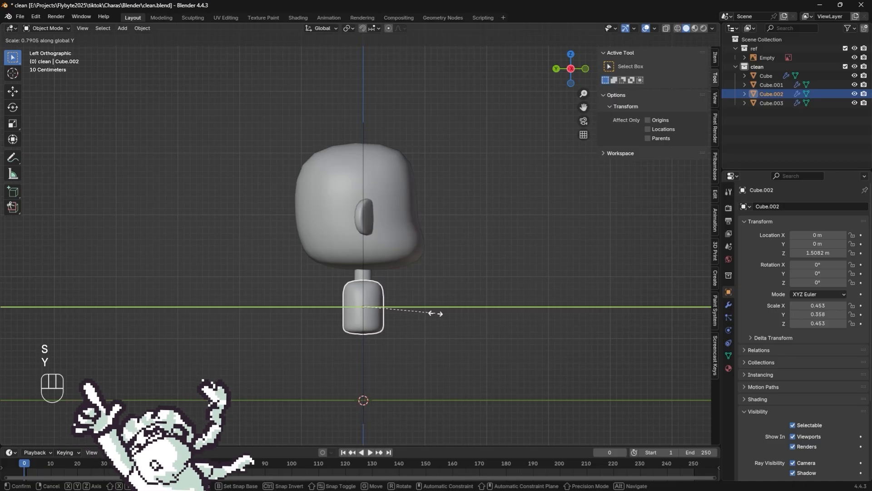
pyautogui.press('Return')
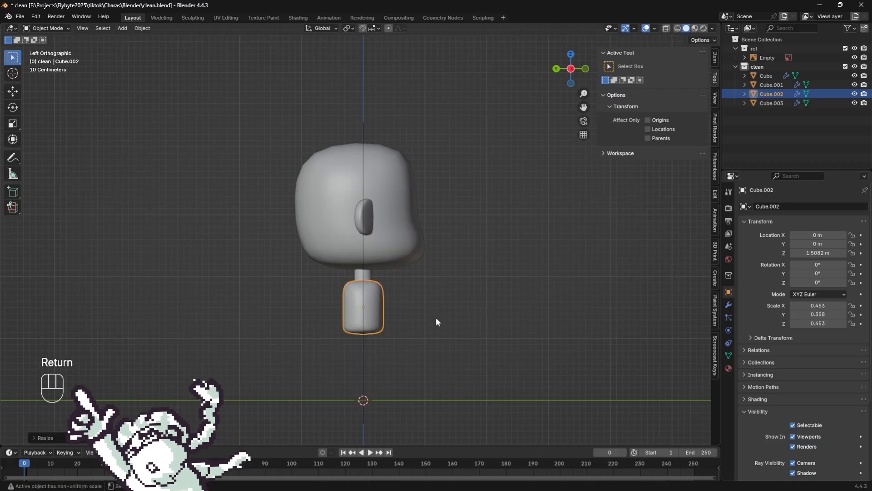
# Switch to wireframe shading and, in the front view, scale the torso to about 0.446 against the sketch
pyautogui.press('z')
pyautogui.click(361, 327)
pyautogui.keyDown('shift'); pyautogui.moveTo(445, 337); pyautogui.dragTo(454, 340, button='middle'); pyautogui.keyUp('shift')
pyautogui.keyDown('ctrl'); pyautogui.moveTo(454, 340); pyautogui.dragTo(491, 223, button='middle'); pyautogui.keyUp('ctrl')
pyautogui.keyDown('shift'); pyautogui.moveTo(507, 315); pyautogui.dragTo(515, 194, button='middle'); pyautogui.keyUp('shift')
pyautogui.keyDown('shift'); pyautogui.moveTo(507, 281); pyautogui.dragTo(503, 297, button='middle'); pyautogui.keyUp('shift')
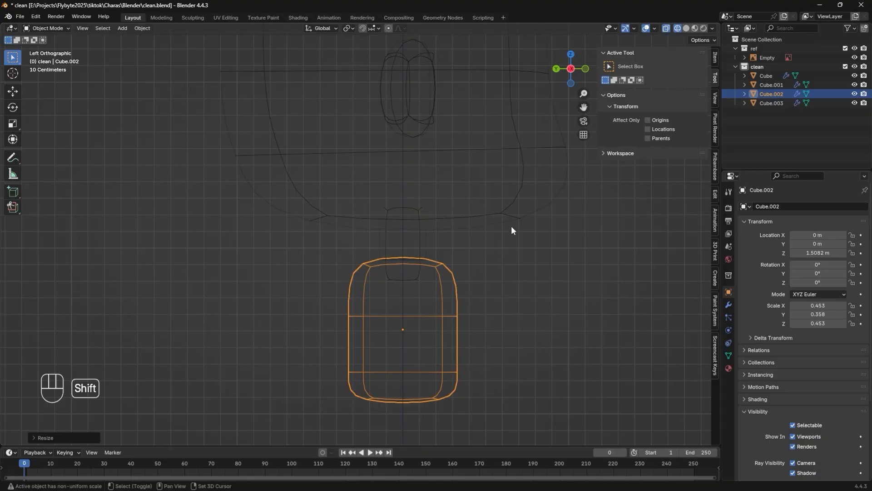
pyautogui.press('Tab')
pyautogui.moveTo(509, 328)
pyautogui.keyDown('shift'); pyautogui.mouseDown(button='middle')
pyautogui.moveTo(506, 292)
pyautogui.moveTo(508, 337)
pyautogui.moveTo(464, 347)
pyautogui.moveTo(500, 316)
pyautogui.moveTo(506, 346)
pyautogui.moveTo(503, 328)
pyautogui.mouseUp(button='middle'); pyautogui.keyUp('shift')
pyautogui.press('Tab')
pyautogui.keyDown('shift'); pyautogui.moveTo(503, 328); pyautogui.dragTo(509, 382, button='middle'); pyautogui.keyUp('shift')
pyautogui.press('s')
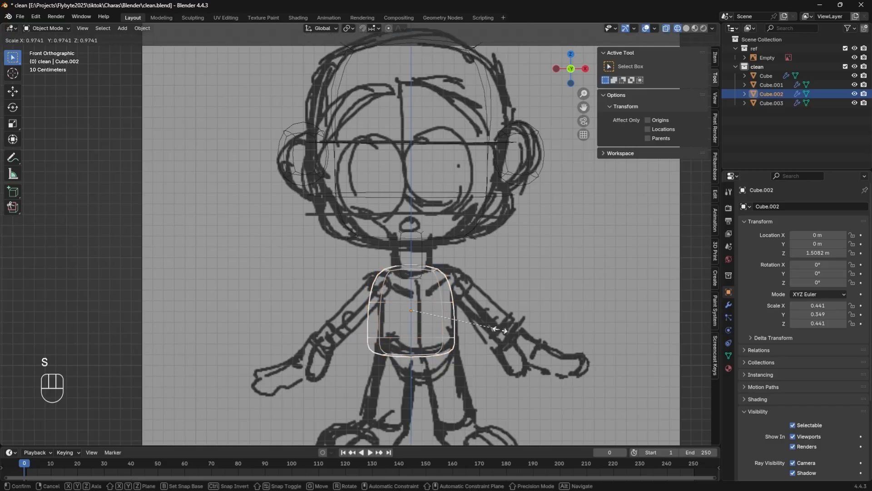
pyautogui.click(501, 329)
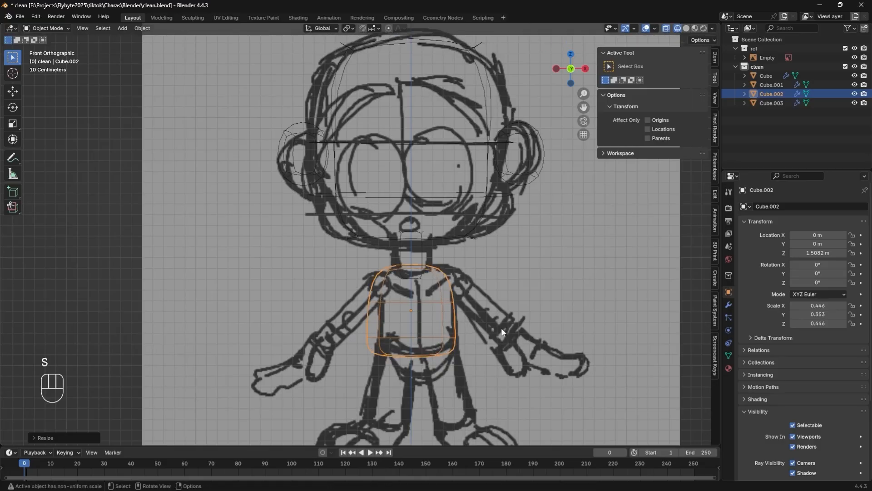
# Duplicate the torso, move the copy down along Z to about 0.54 m, and rotate it 180° upside down
pyautogui.keyDown('shift'); pyautogui.moveTo(501, 328); pyautogui.dragTo(508, 250, button='middle'); pyautogui.keyUp('shift')
pyautogui.hotkey('shift', 'd')
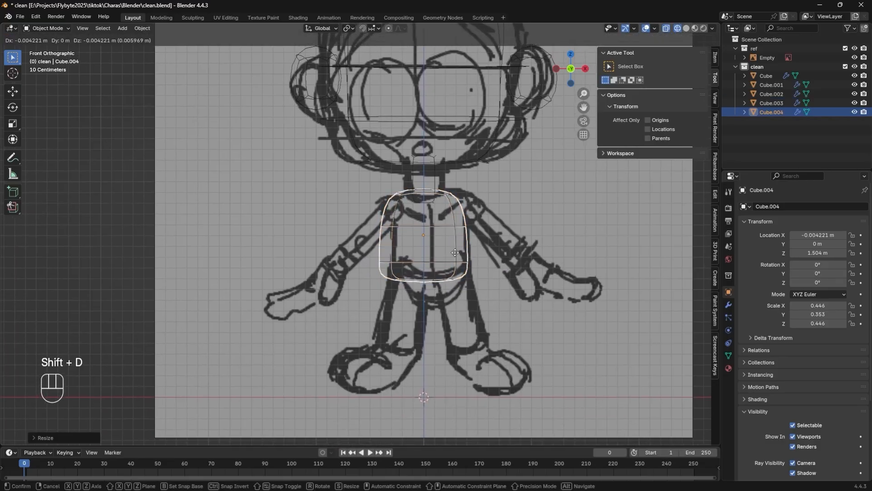
pyautogui.click(467, 347)
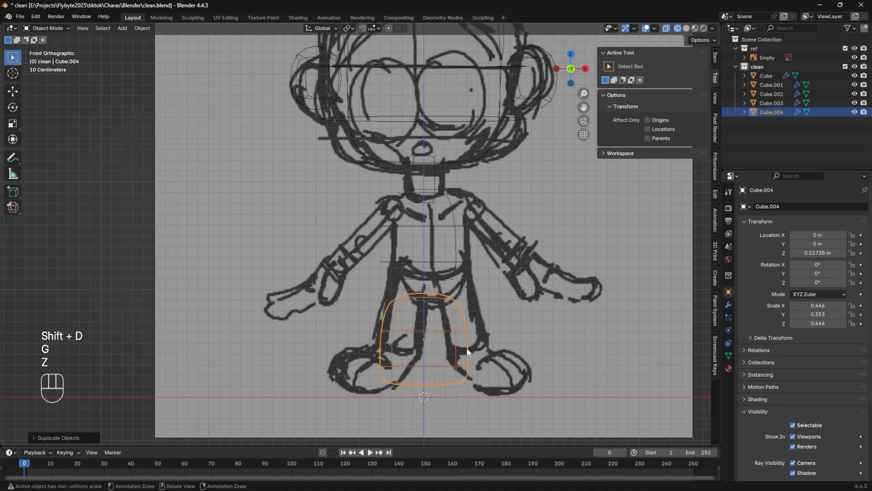
pyautogui.press('r')
pyautogui.click(335, 350)
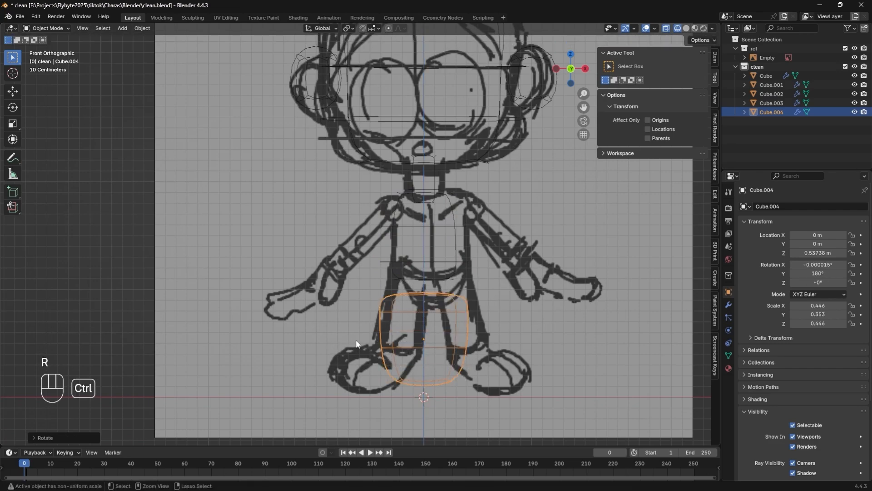
# Scale the upside-down torso copy to about 0.297 and move it up along Z to the sketch's hips, at about 1.15 m
pyautogui.keyDown('shift'); pyautogui.moveTo(524, 347); pyautogui.dragTo(521, 324, button='middle'); pyautogui.keyUp('shift')
pyautogui.press('s')
pyautogui.click(486, 317)
pyautogui.press('g')
pyautogui.press('z')
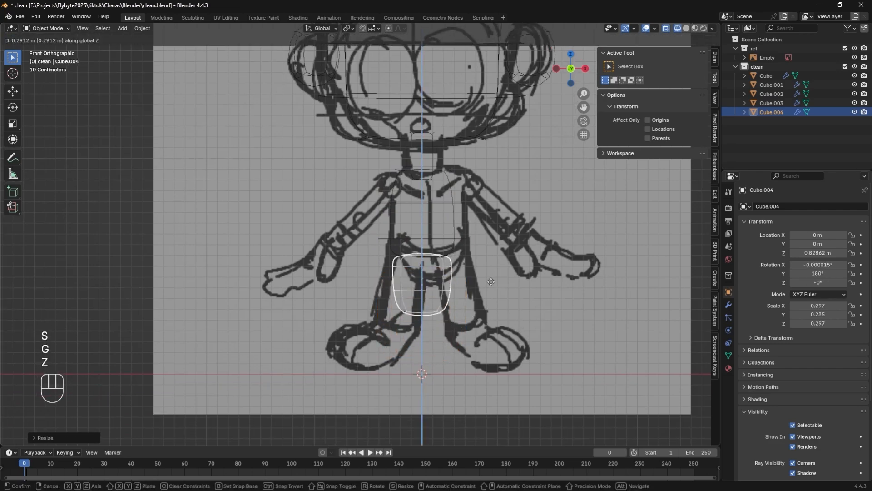
pyautogui.click(493, 229)
# Flatten the pelvis along Z to a scale of about 0.204 and lower it to about 1.09 m
pyautogui.press('s')
pyautogui.press('z')
pyautogui.click(465, 199)
pyautogui.press('g')
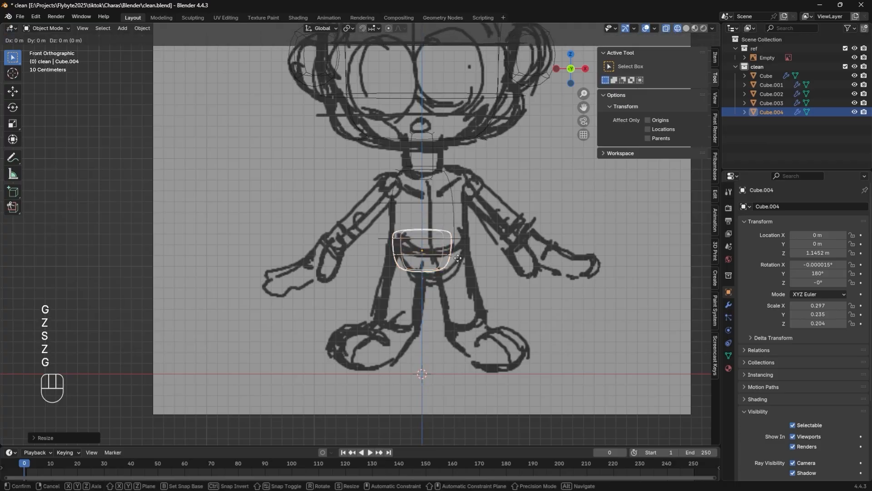
pyautogui.click(462, 266)
# Switch to solid shading and scale the pelvis up to about 0.336 on X
pyautogui.click(577, 300)
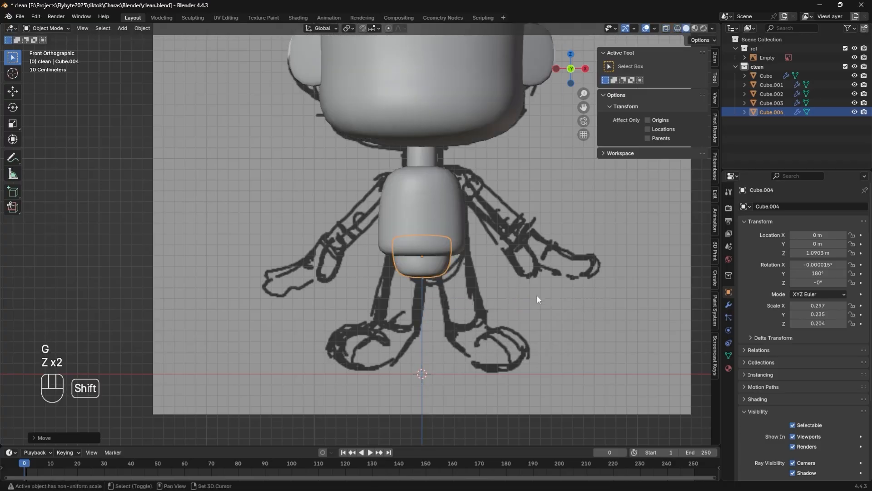
pyautogui.moveTo(536, 295)
pyautogui.keyDown('shift'); pyautogui.mouseDown(button='middle')
pyautogui.moveTo(526, 317)
pyautogui.moveTo(521, 307)
pyautogui.moveTo(479, 324)
pyautogui.moveTo(461, 350)
pyautogui.moveTo(519, 322)
pyautogui.moveTo(497, 307)
pyautogui.moveTo(504, 311)
pyautogui.mouseUp(button='middle'); pyautogui.keyUp('shift')
pyautogui.press('s')
pyautogui.click(530, 314)
# In face editing, shrink the pelvis's bottom face and raise it slightly along Z to round off the underside
pyautogui.press('Tab')
pyautogui.press('s')
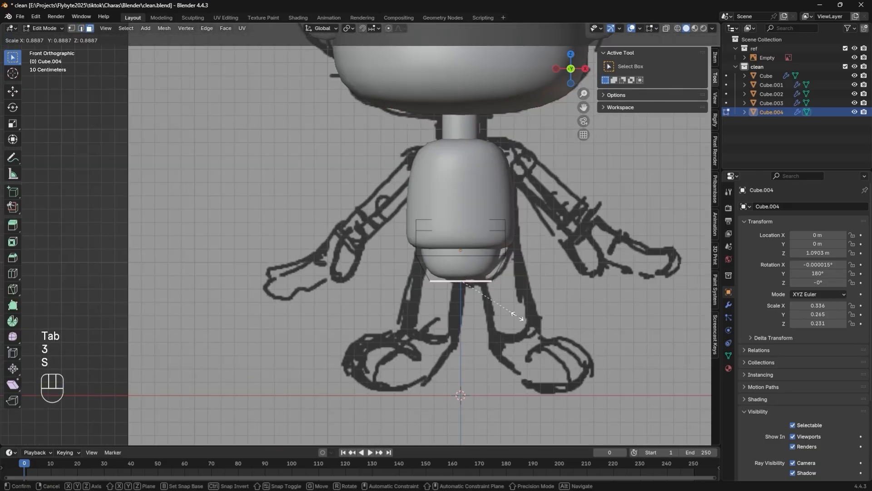
pyautogui.click(509, 308)
pyautogui.press('g')
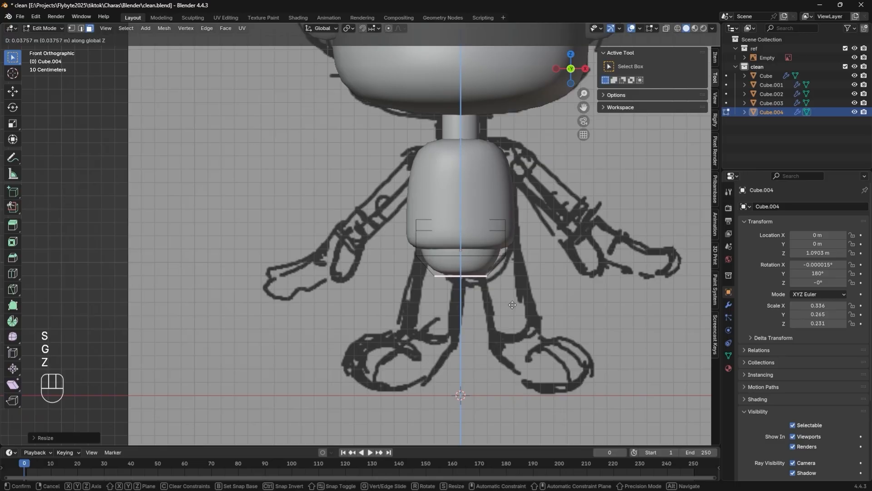
pyautogui.click(518, 310)
pyautogui.press('Tab')
# Scale the whole pelvis up to about 0.364 on X so it fits under the torso, and deselect everything
pyautogui.moveTo(531, 319)
pyautogui.keyDown('alt'); pyautogui.mouseDown(button='middle')
pyautogui.moveTo(471, 315)
pyautogui.moveTo(439, 284)
pyautogui.moveTo(408, 323)
pyautogui.moveTo(347, 306)
pyautogui.moveTo(171, 320)
pyautogui.moveTo(503, 342)
pyautogui.moveTo(453, 285)
pyautogui.moveTo(461, 328)
pyautogui.moveTo(476, 342)
pyautogui.moveTo(500, 290)
pyautogui.moveTo(527, 315)
pyautogui.mouseUp(button='middle'); pyautogui.keyUp('alt')
pyautogui.click(431, 305)
pyautogui.keyDown('shift'); pyautogui.moveTo(527, 314); pyautogui.dragTo(461, 257, button='middle'); pyautogui.keyUp('shift')
pyautogui.press('a')
pyautogui.press('a')
pyautogui.keyDown('shift'); pyautogui.moveTo(464, 304); pyautogui.dragTo(468, 328, button='middle'); pyautogui.keyUp('shift')
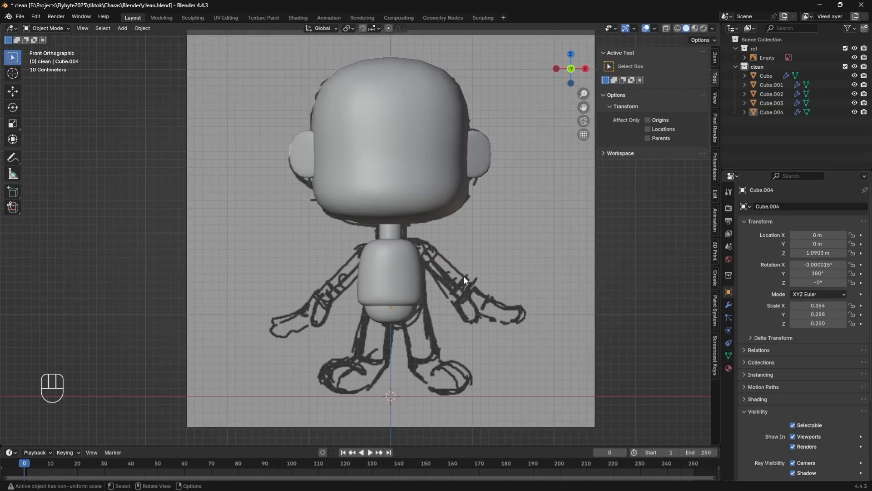
# Lower the opacity of the sketch reference image to about 0.071 and clear the selection
pyautogui.click(729, 330)
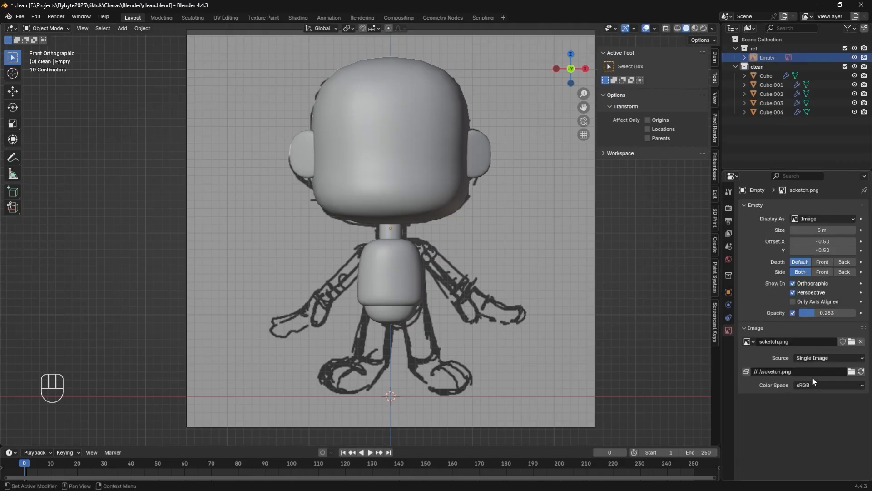
pyautogui.moveTo(815, 313); pyautogui.dragTo(800, 319)
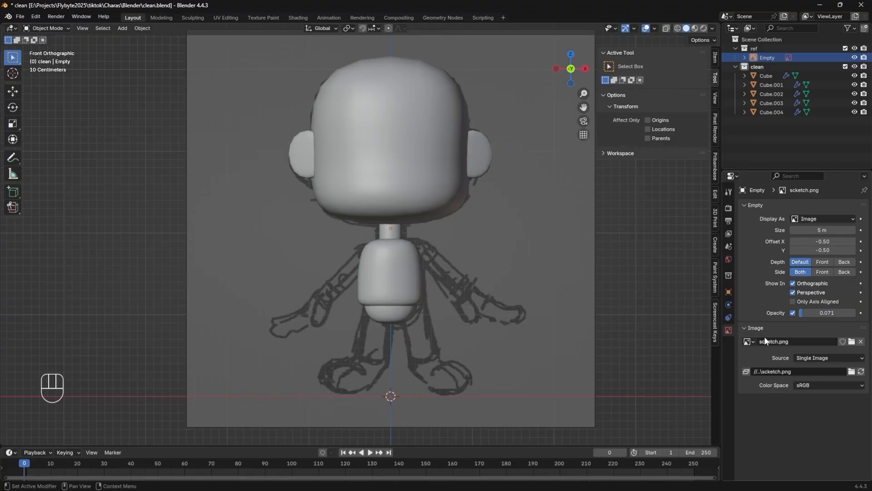
pyautogui.moveTo(522, 318)
pyautogui.keyDown('shift'); pyautogui.mouseDown(button='middle')
pyautogui.moveTo(506, 329)
pyautogui.moveTo(516, 317)
pyautogui.mouseUp(button='middle'); pyautogui.keyUp('shift')
pyautogui.press('a')
pyautogui.press('a')
# Add a cube with a level 2 Subdivision modifier and a Mirror modifier
pyautogui.hotkey('shift', 'a')
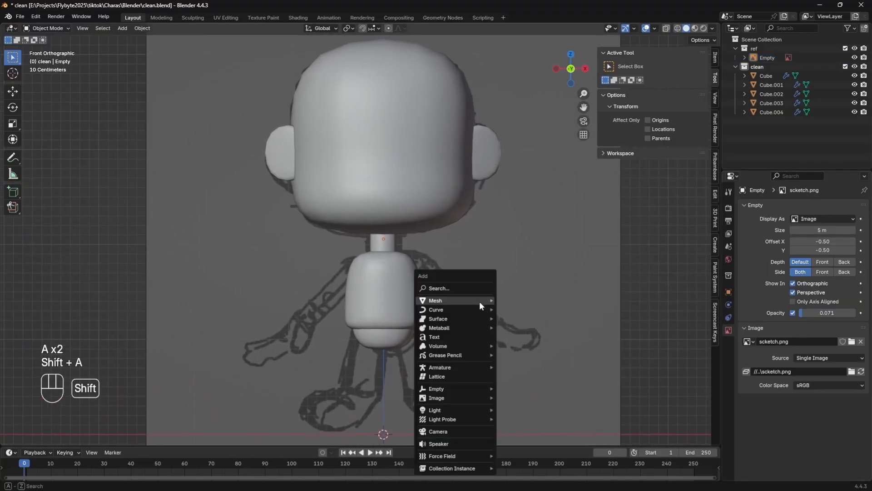
pyautogui.moveTo(484, 301)
pyautogui.click(520, 105)
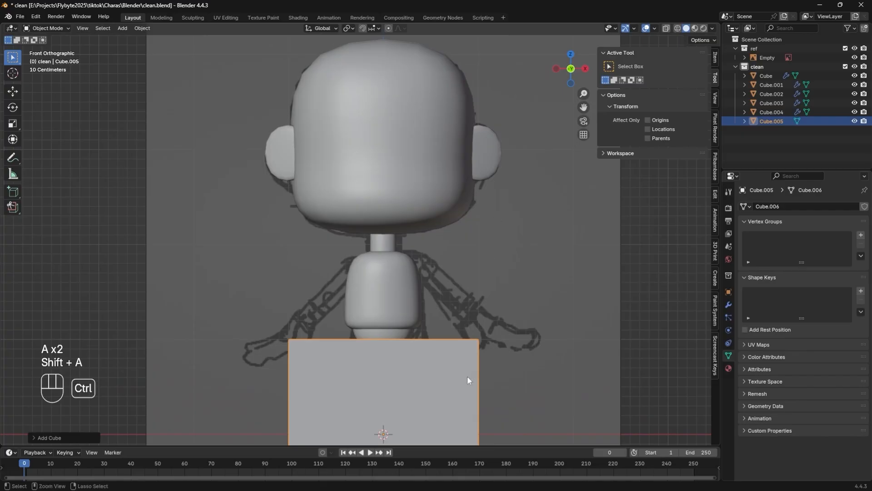
pyautogui.hotkey('ctrl', '2')
pyautogui.keyDown('shift'); pyautogui.moveTo(467, 375); pyautogui.dragTo(493, 273, button='middle'); pyautogui.keyUp('shift')
pyautogui.press('q')
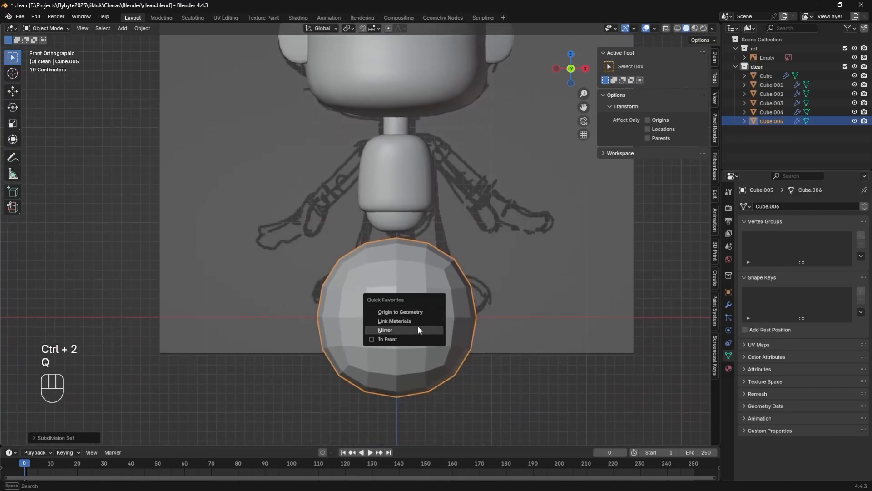
pyautogui.click(420, 330)
# In Edit Mode, shrink the new cube's mesh and place it at the torso's upper side as a mirrored shoulder
pyautogui.press('g')
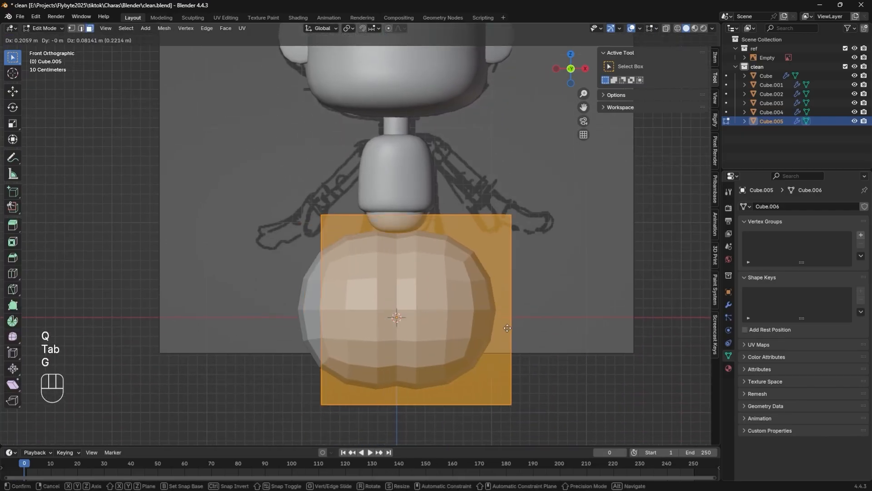
pyautogui.press('s')
pyautogui.click(505, 224)
pyautogui.press('g')
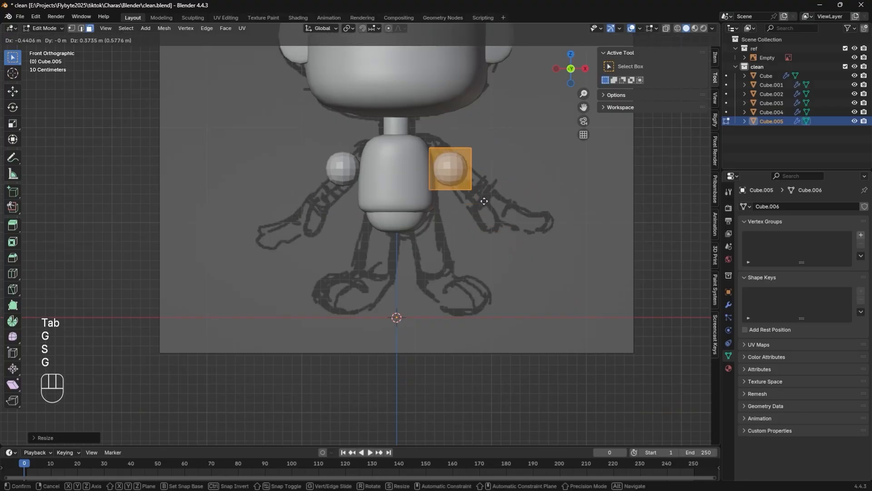
pyautogui.press('s')
pyautogui.click(472, 193)
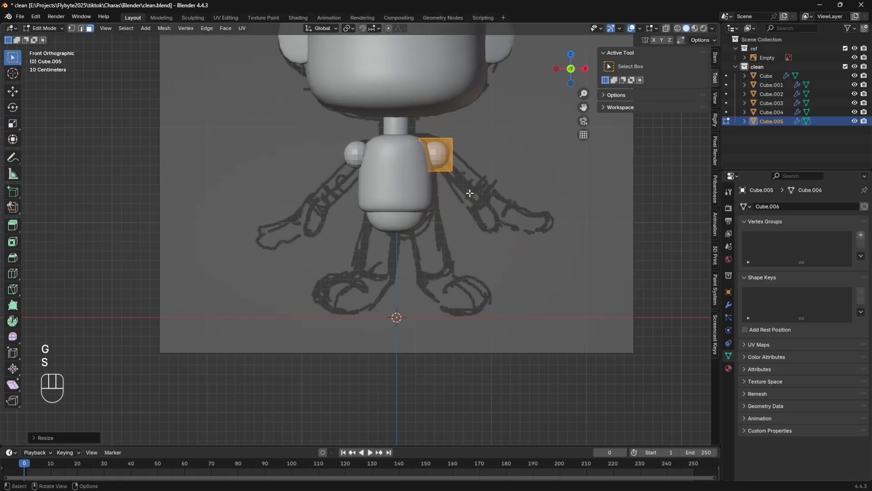
pyautogui.press('g')
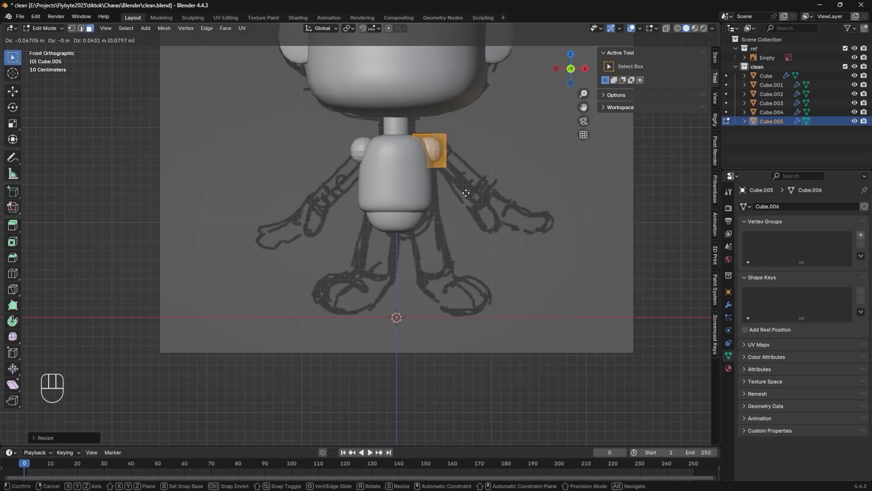
pyautogui.click(467, 194)
# Return to Object Mode and apply smooth shading to the mirrored shoulder pieces
pyautogui.keyDown('shift'); pyautogui.moveTo(468, 195); pyautogui.dragTo(468, 284, button='middle'); pyautogui.keyUp('shift')
pyautogui.press('Tab')
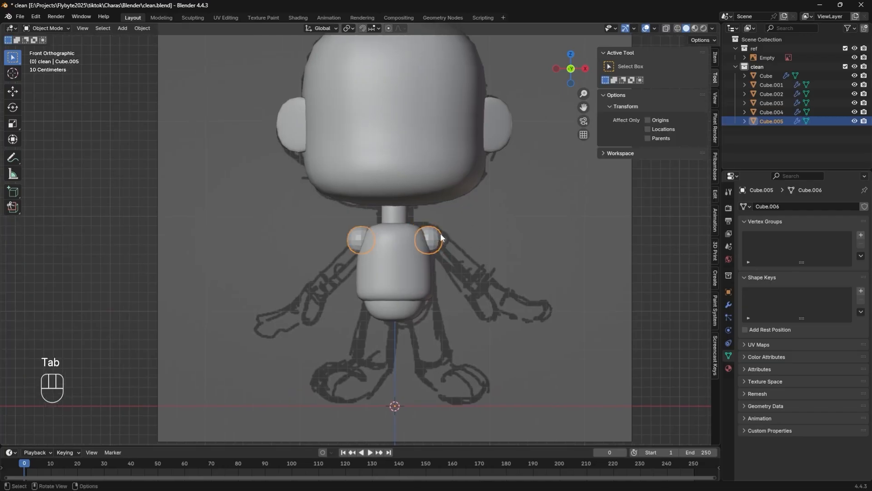
pyautogui.rightClick(434, 236)
pyautogui.click(434, 235)
# Select the shoulder's outer face and extrude it outward three times into a straight arm, with a short middle segment at the elbow
pyautogui.press('Tab')
pyautogui.moveTo(454, 252); pyautogui.dragTo(410, 257, button='middle')
pyautogui.press('3')
pyautogui.keyDown('alt'); pyautogui.moveTo(426, 301); pyautogui.dragTo(463, 247, button='middle'); pyautogui.keyUp('alt')
pyautogui.press('e')
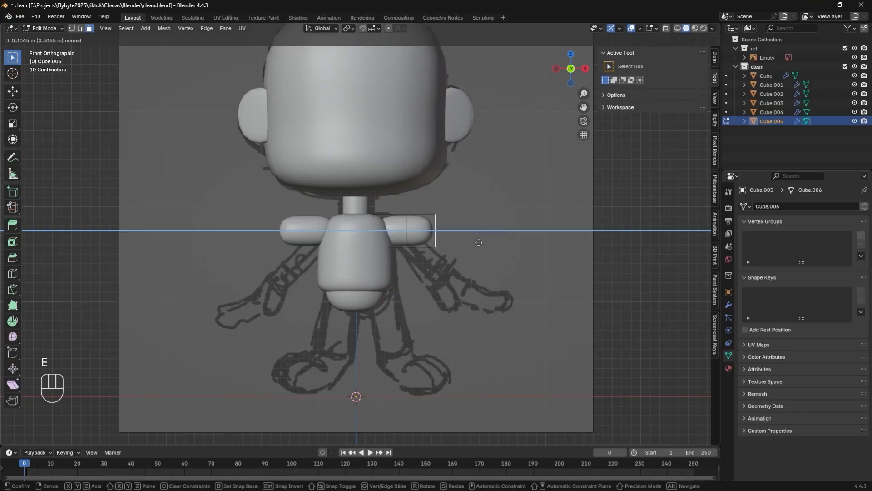
pyautogui.click(479, 242)
pyautogui.press('e')
pyautogui.click(483, 242)
pyautogui.press('e')
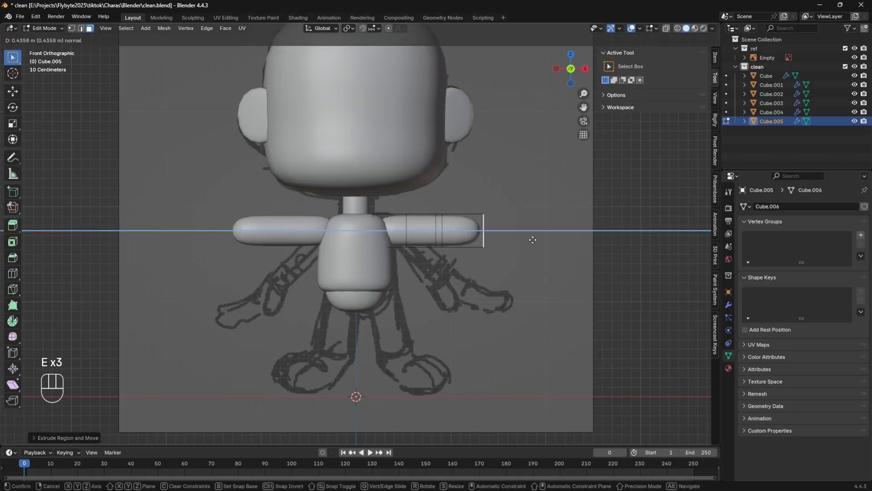
pyautogui.click(533, 239)
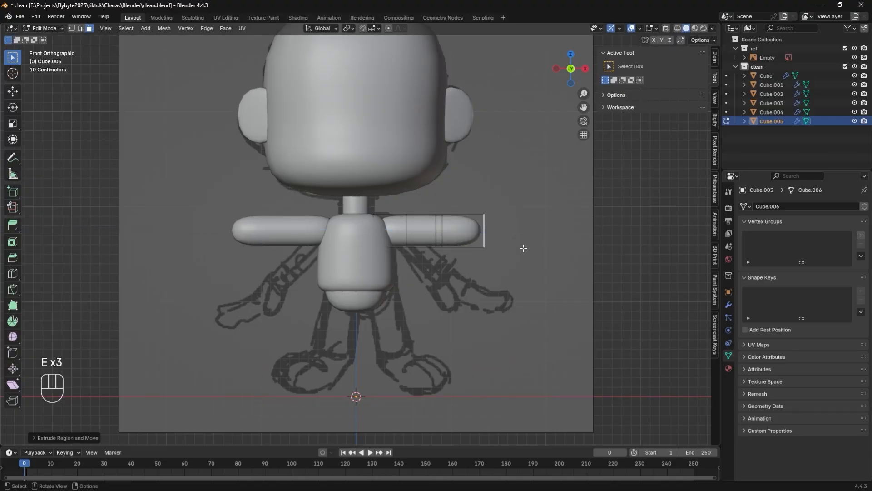
# Scale down the arm's end face to taper the wrist and add a crease to its edges
pyautogui.moveTo(523, 247); pyautogui.dragTo(519, 280, button='middle')
pyautogui.press('s')
pyautogui.click(409, 307)
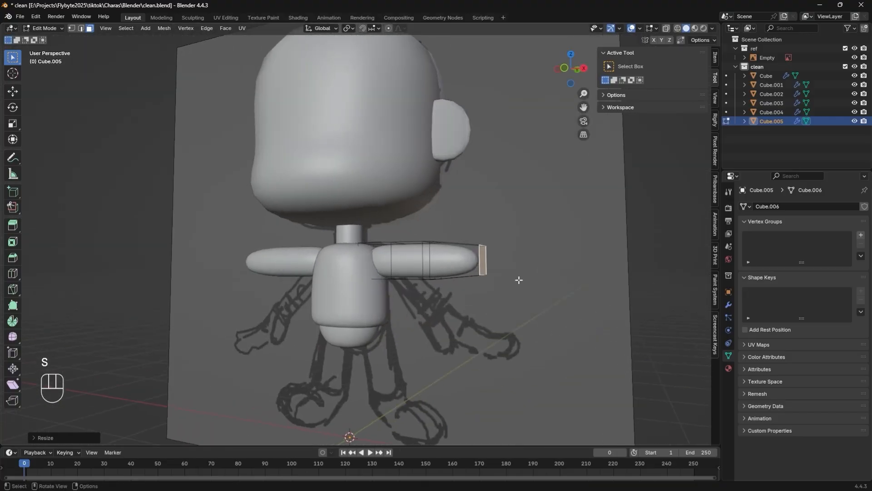
pyautogui.hotkey('shift', 'e')
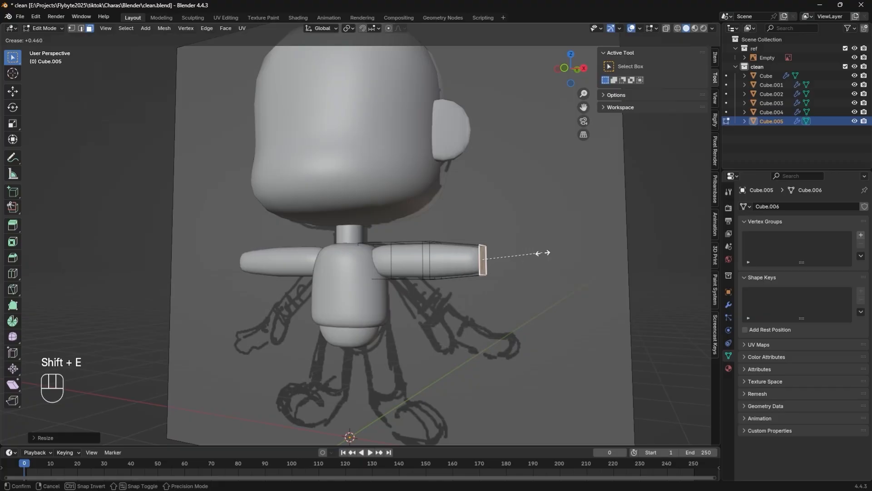
pyautogui.click(537, 258)
pyautogui.keyDown('shift'); pyautogui.moveTo(517, 292); pyautogui.dragTo(472, 313, button='middle'); pyautogui.keyUp('shift')
# In the front view, select the entire arm mesh, rotate it downward and move it onto the sketched arm
pyautogui.press('a')
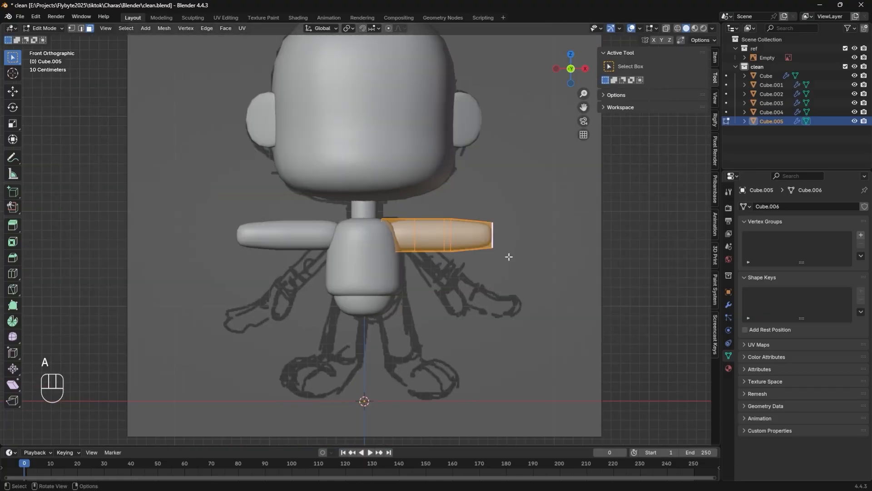
pyautogui.press('r')
pyautogui.click(464, 311)
pyautogui.press('g')
pyautogui.click(454, 318)
# Fine-tune the arm's rotation by about -13.8° to match the sketch and nudge it into place at the shoulder
pyautogui.press('r')
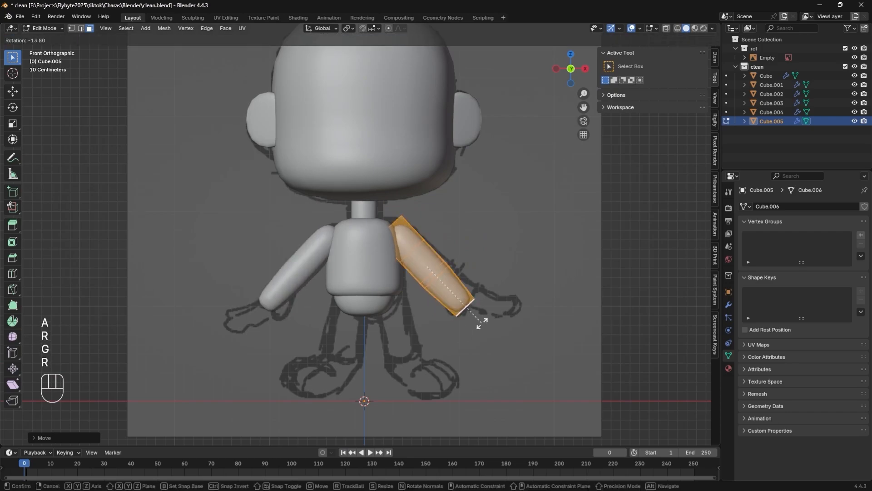
pyautogui.click(481, 322)
pyautogui.press('g')
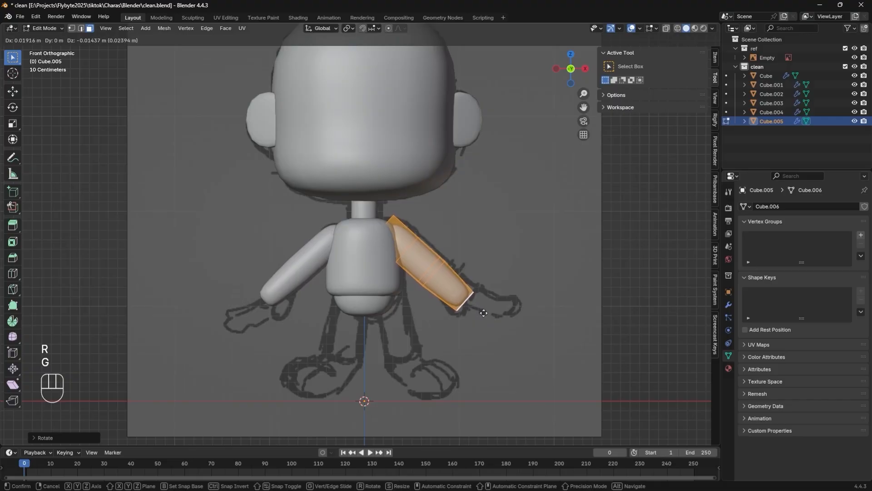
pyautogui.click(483, 313)
pyautogui.keyDown('shift'); pyautogui.moveTo(521, 290); pyautogui.dragTo(556, 244, button='middle'); pyautogui.keyUp('shift')
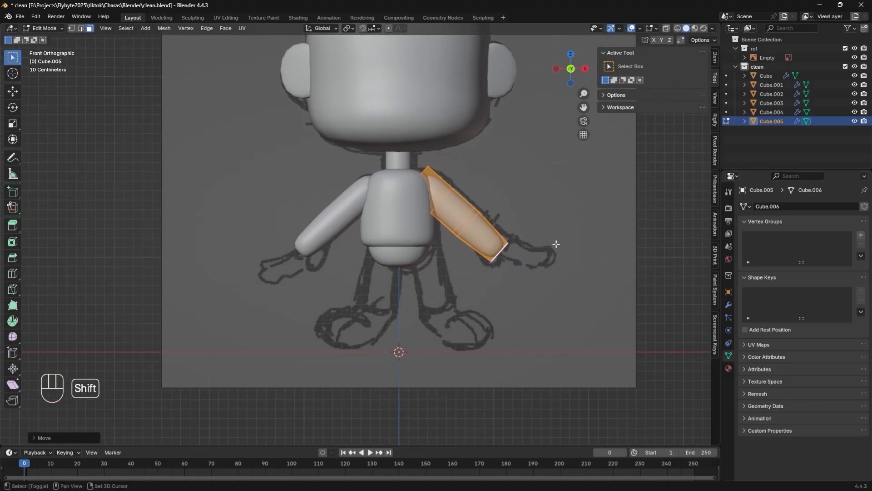
# Scale the arm mesh to about 0.88 and shift it up and inward toward the shoulder
pyautogui.moveTo(547, 278); pyautogui.dragTo(555, 302, button='middle')
pyautogui.press('Tab')
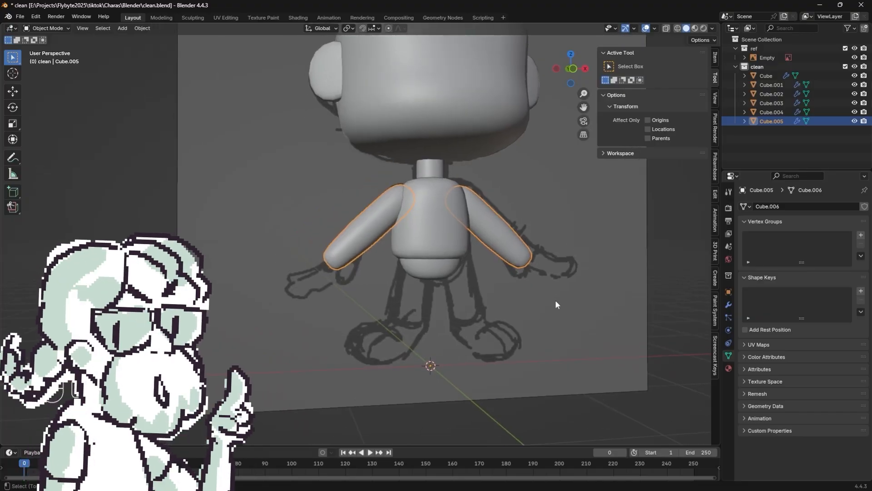
pyautogui.press('Tab')
pyautogui.press('KP_1')
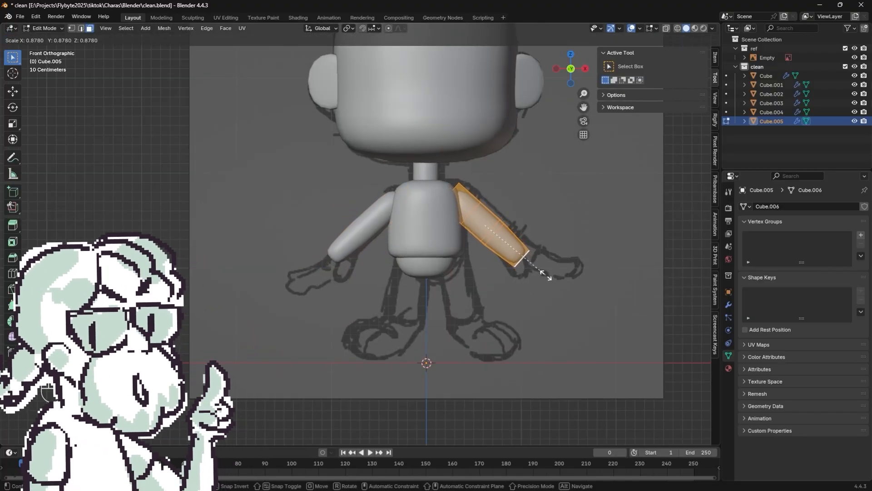
pyautogui.press('g')
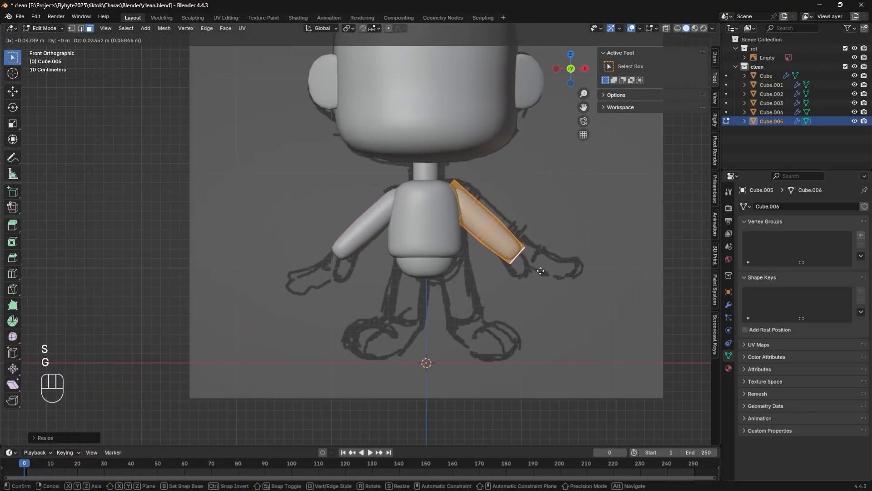
pyautogui.click(541, 272)
pyautogui.press('Tab')
pyautogui.keyDown('ctrl'); pyautogui.moveTo(539, 298); pyautogui.dragTo(525, 324, button='middle'); pyautogui.keyUp('ctrl')
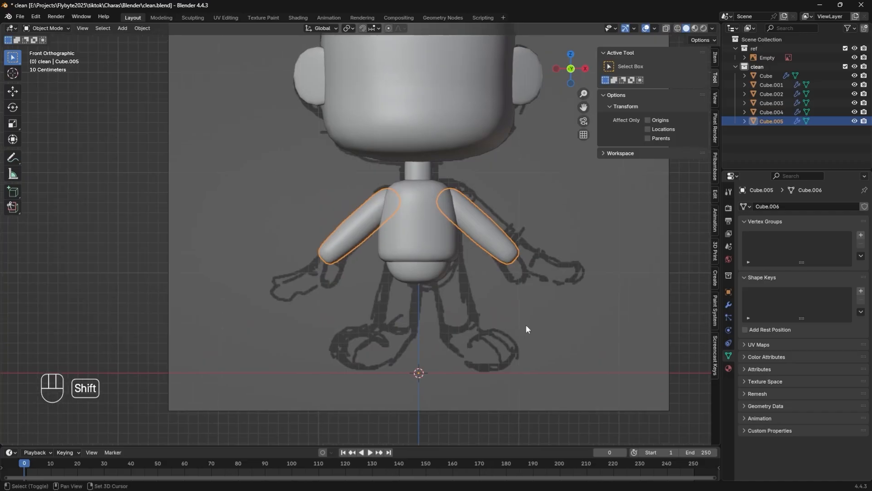
# Duplicate the arms in place and move the copy's mesh down along Z to the leg area
pyautogui.press('Tab')
pyautogui.press('Tab')
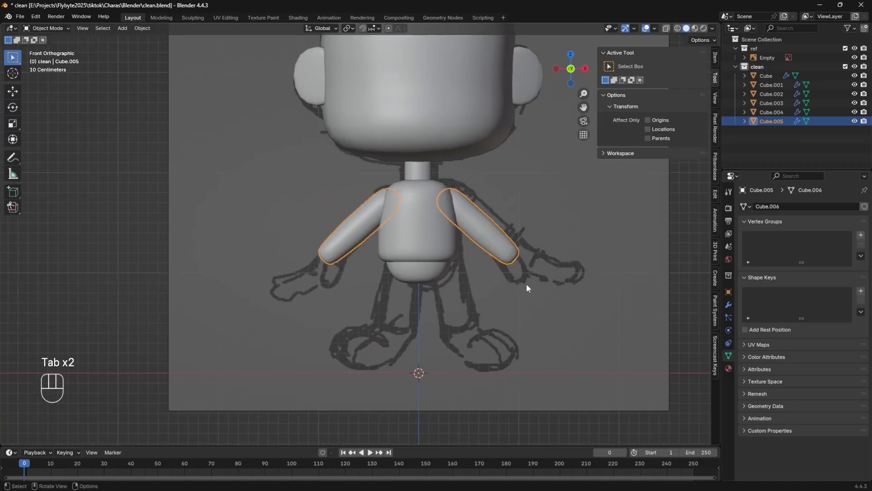
pyautogui.hotkey('shift', 'd')
pyautogui.press('Return')
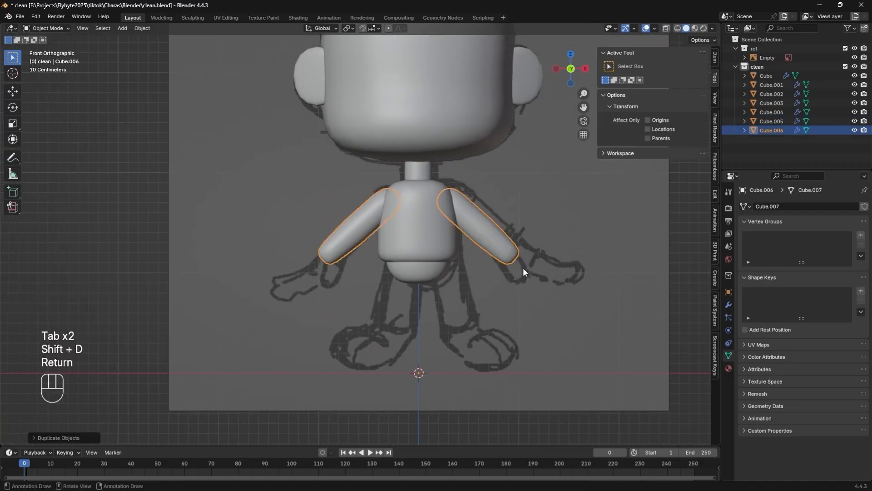
pyautogui.press('Tab')
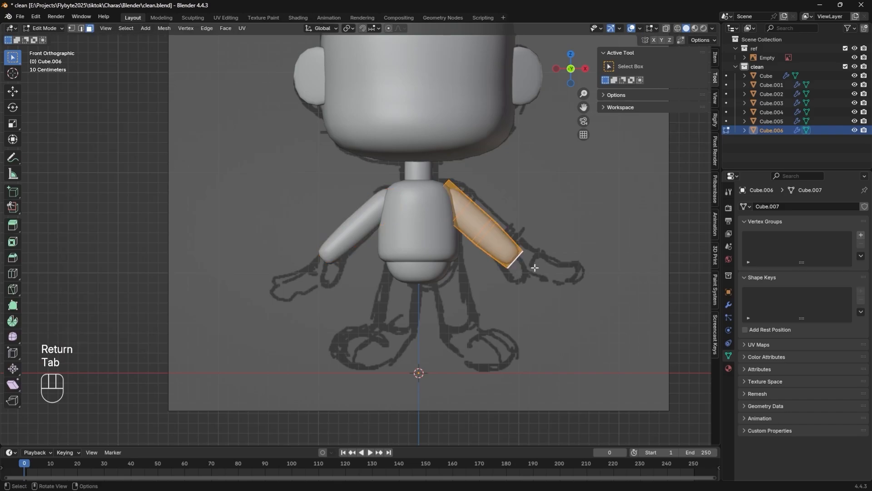
pyautogui.press('g')
pyautogui.press('z')
pyautogui.click(536, 359)
# Rotate the duplicated limb mesh to a more upright angle and move it beneath the pelvis to serve as a leg
pyautogui.press('r')
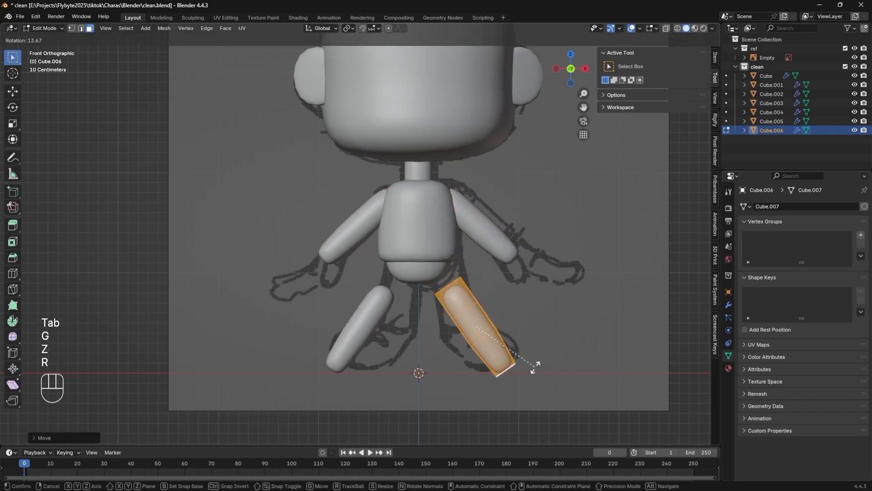
pyautogui.keyDown('ctrl'); pyautogui.click(515, 369); pyautogui.keyUp('ctrl')
pyautogui.press('g')
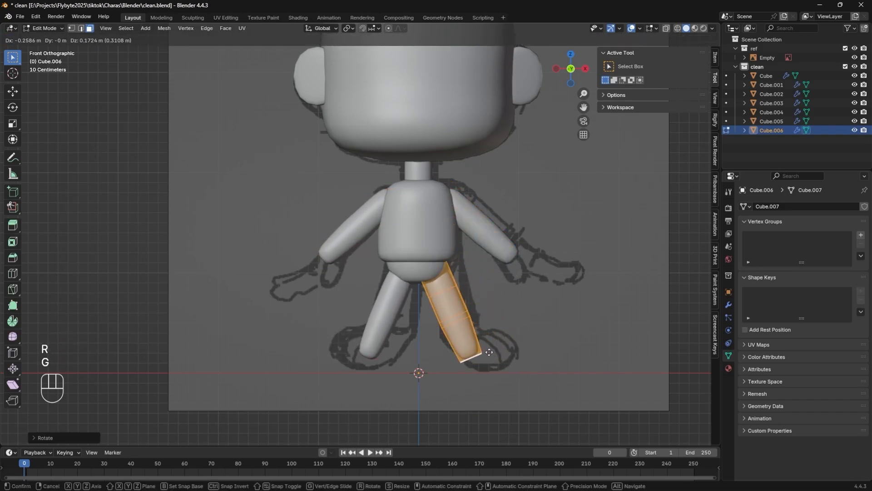
pyautogui.click(477, 361)
pyautogui.press('r')
pyautogui.keyDown('ctrl'); pyautogui.click(478, 358); pyautogui.keyUp('ctrl')
pyautogui.press('g')
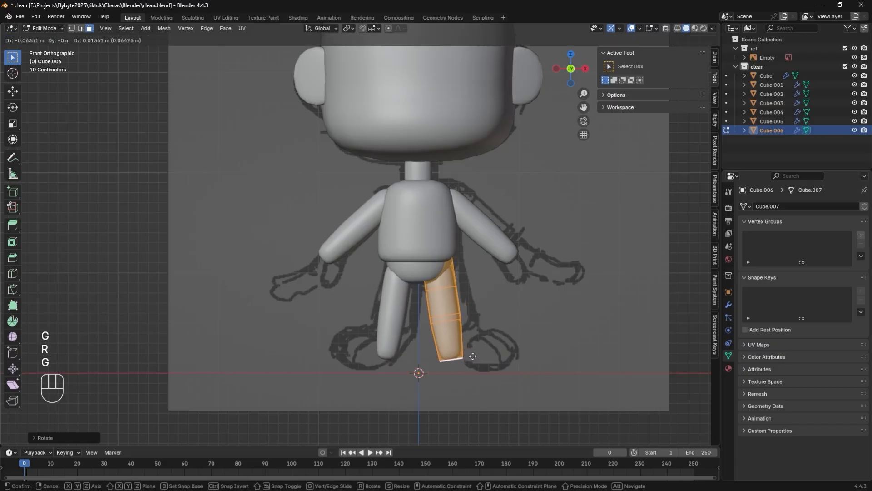
pyautogui.click(471, 354)
# Scale the leg mesh to about 0.86, adjust its tilt and nudge it up against the pelvis, ending with everything deselected
pyautogui.press('s')
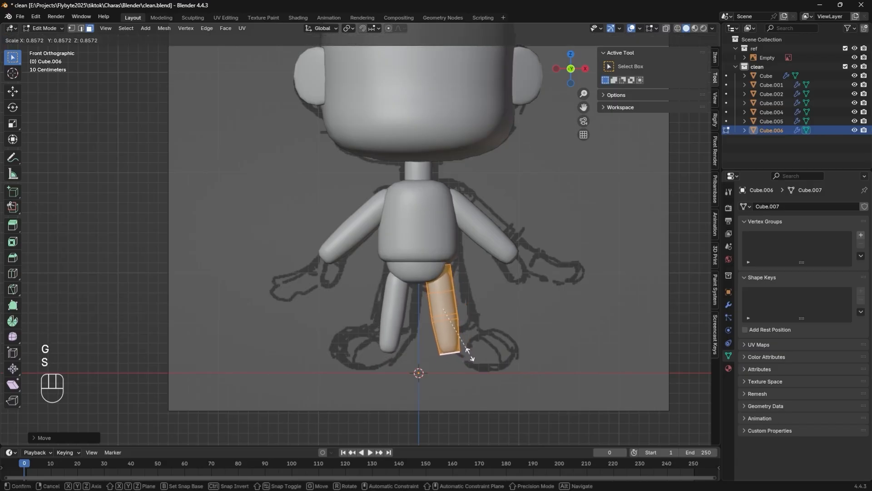
pyautogui.click(471, 354)
pyautogui.press('r')
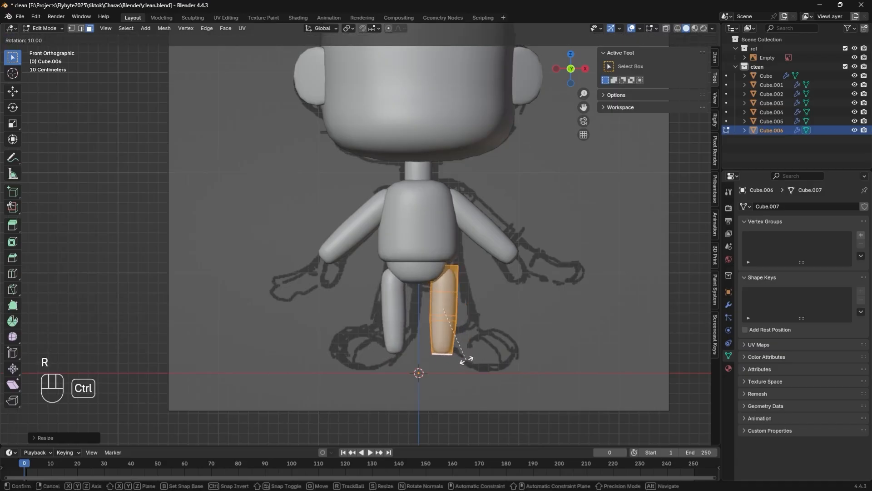
pyautogui.click(471, 354)
pyautogui.press('g')
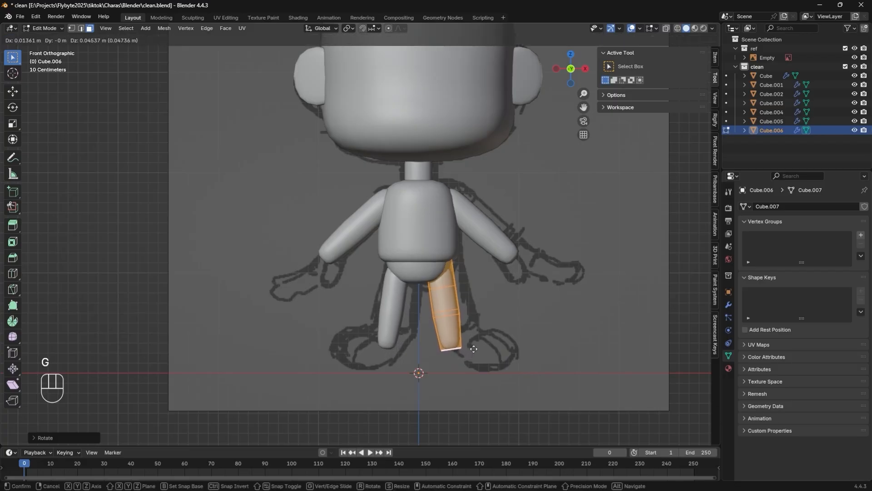
pyautogui.click(473, 348)
pyautogui.press('Tab')
pyautogui.keyDown('shift'); pyautogui.moveTo(508, 318); pyautogui.dragTo(548, 277, button='middle'); pyautogui.keyUp('shift')
pyautogui.press('a')
pyautogui.press('a')
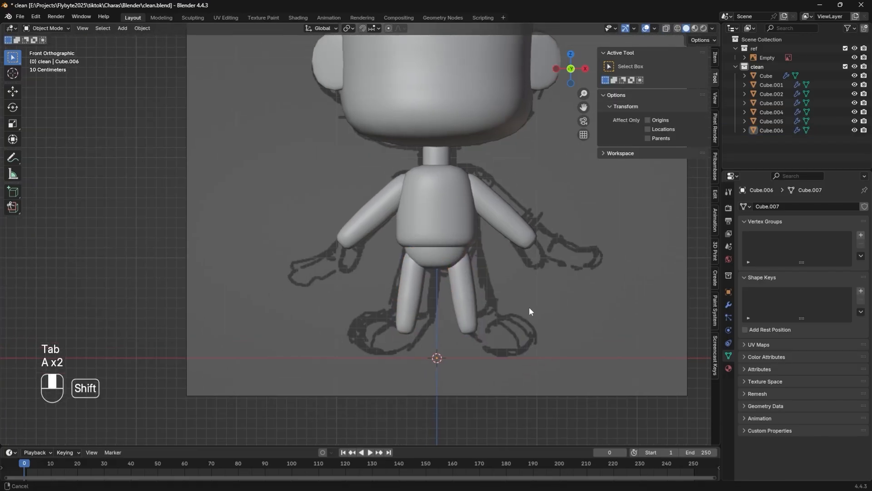
pyautogui.keyDown('shift'); pyautogui.moveTo(529, 311); pyautogui.dragTo(590, 330, button='middle'); pyautogui.keyUp('shift')
# Fine-tune the leg mesh's position under the pelvis in the front view and inspect it from the side
pyautogui.press('Tab')
pyautogui.press('g')
pyautogui.click(516, 341)
pyautogui.press('Tab')
pyautogui.keyDown('shift'); pyautogui.moveTo(548, 354); pyautogui.dragTo(582, 354, button='middle'); pyautogui.keyUp('shift')
pyautogui.press('Tab')
pyautogui.press('Tab')
pyautogui.moveTo(459, 321); pyautogui.dragTo(442, 296, button='middle')
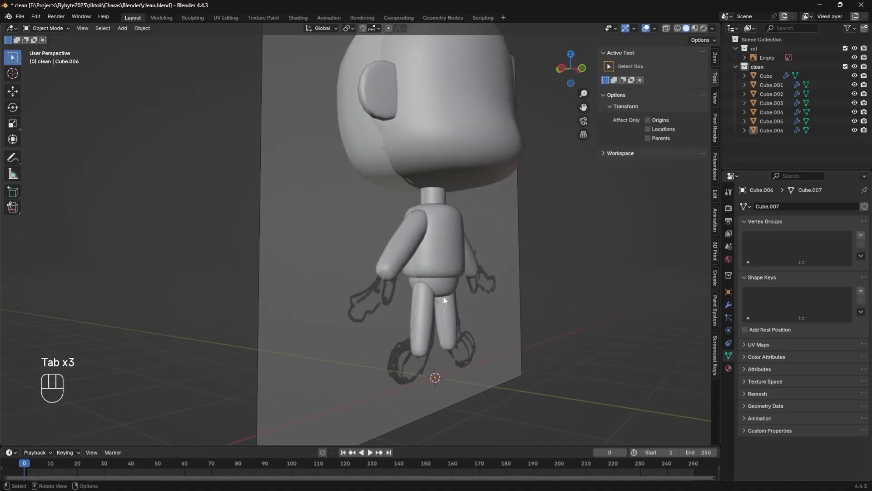
# Edit the pelvis mesh and shift its lower front edge slightly inward in the left orthographic view
pyautogui.click(443, 296)
pyautogui.press('Tab')
pyautogui.scroll(2, 464, 332)
pyautogui.keyDown('alt'); pyautogui.moveTo(464, 332); pyautogui.dragTo(590, 230, button='middle'); pyautogui.keyUp('alt')
pyautogui.keyDown('shift'); pyautogui.moveTo(565, 320); pyautogui.dragTo(513, 327, button='middle'); pyautogui.keyUp('shift')
pyautogui.press('2')
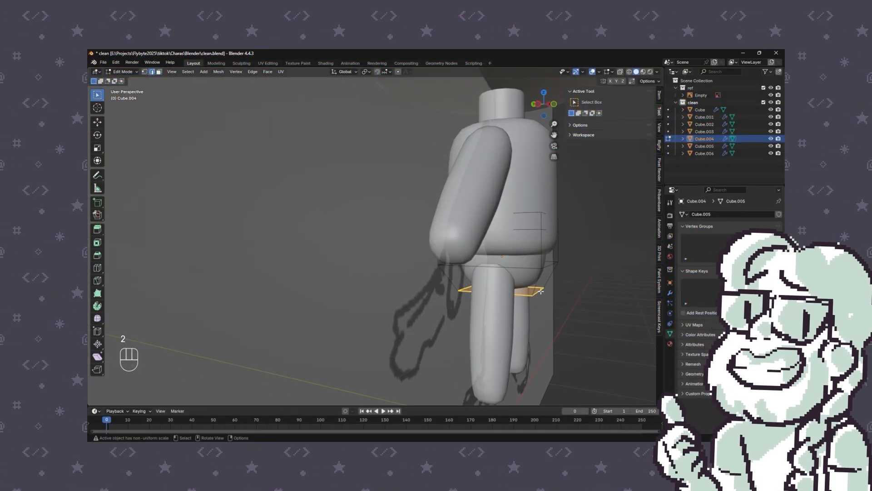
pyautogui.click(539, 293)
pyautogui.moveTo(540, 293); pyautogui.dragTo(537, 255, button='middle')
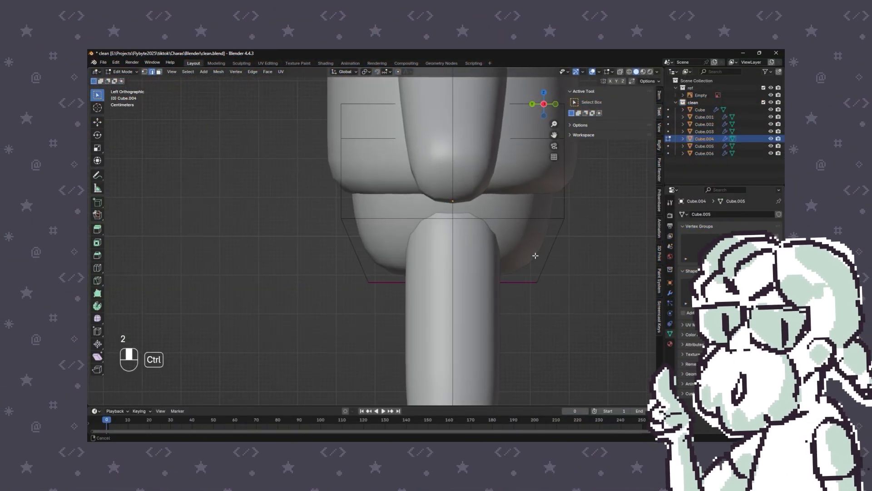
pyautogui.press('g')
pyautogui.press('ctrl')
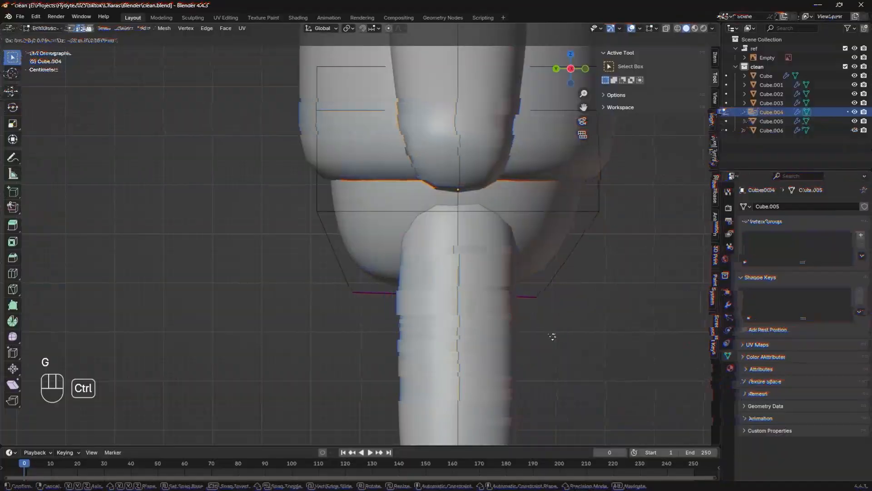
pyautogui.click(550, 334)
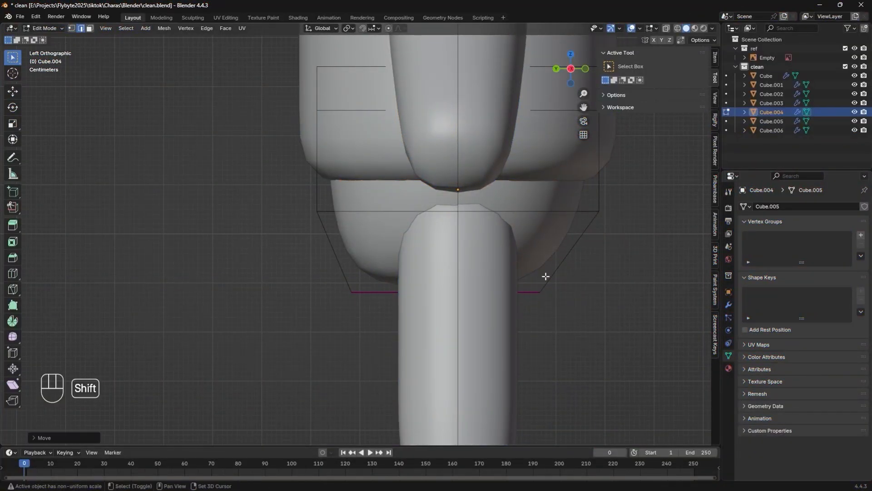
# Finish editing the pelvis, return to the front view with everything deselected and save the file
pyautogui.moveTo(530, 300); pyautogui.dragTo(639, 298, button='middle')
pyautogui.keyDown('shift'); pyautogui.moveTo(640, 304); pyautogui.dragTo(697, 288, button='middle'); pyautogui.keyUp('shift')
pyautogui.keyDown('shift'); pyautogui.moveTo(518, 323); pyautogui.dragTo(588, 333, button='middle'); pyautogui.keyUp('shift')
pyautogui.press('Tab')
pyautogui.keyDown('ctrl'); pyautogui.moveTo(527, 303); pyautogui.dragTo(482, 396, button='middle'); pyautogui.keyUp('ctrl')
pyautogui.moveTo(450, 388); pyautogui.dragTo(521, 385, button='middle')
pyautogui.keyDown('alt'); pyautogui.moveTo(521, 384); pyautogui.dragTo(596, 344, button='middle'); pyautogui.keyUp('alt')
pyautogui.press('a')
pyautogui.press('a')
pyautogui.keyDown('shift'); pyautogui.moveTo(522, 334); pyautogui.dragTo(505, 320, button='middle'); pyautogui.keyUp('shift')
pyautogui.hotkey('ctrl', 's')
# Add a cube mesh and give it a level 2 subdivision surface
pyautogui.hotkey('shift', 'a')
pyautogui.moveTo(492, 271)
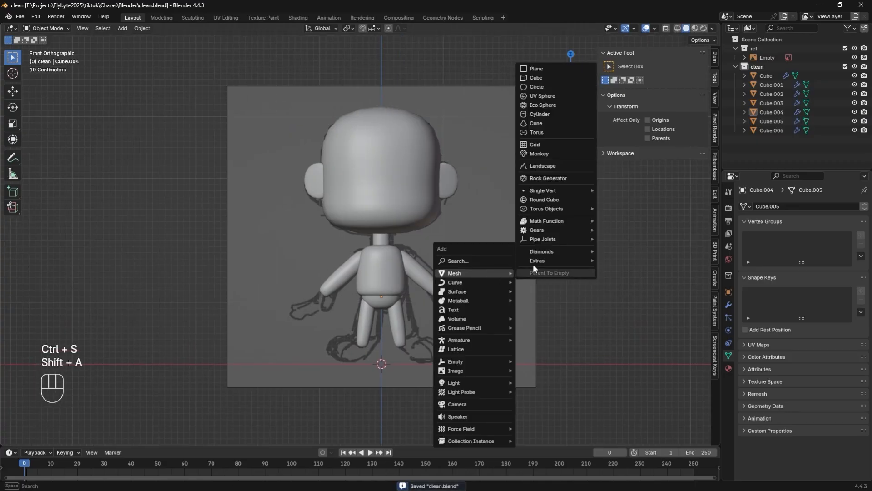
pyautogui.click(545, 78)
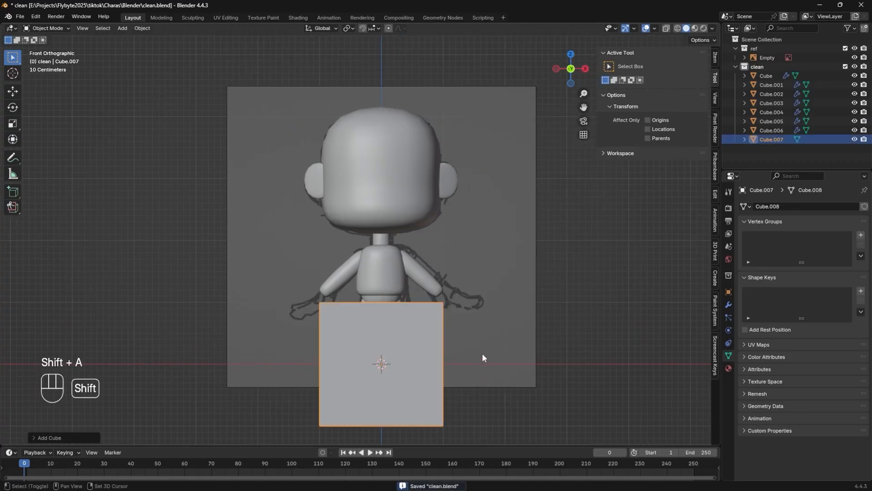
pyautogui.keyDown('ctrl'); pyautogui.moveTo(482, 353); pyautogui.dragTo(492, 332, button='middle'); pyautogui.keyUp('ctrl')
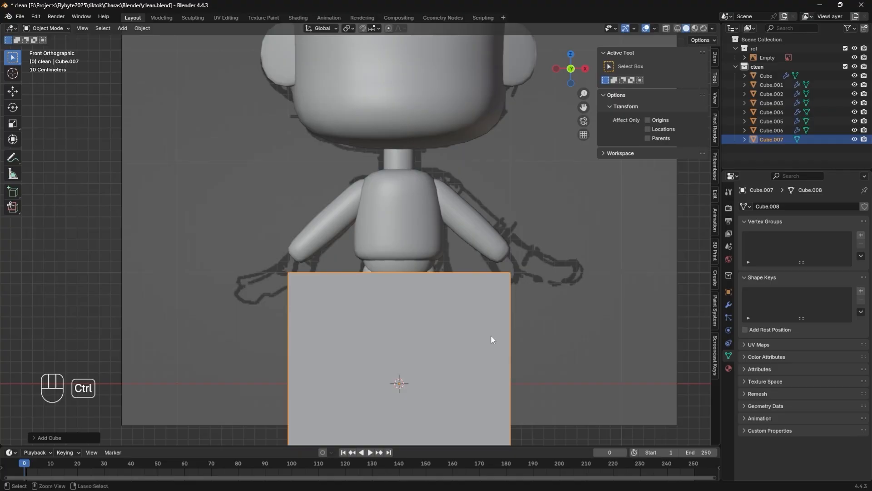
pyautogui.hotkey('ctrl', '2')
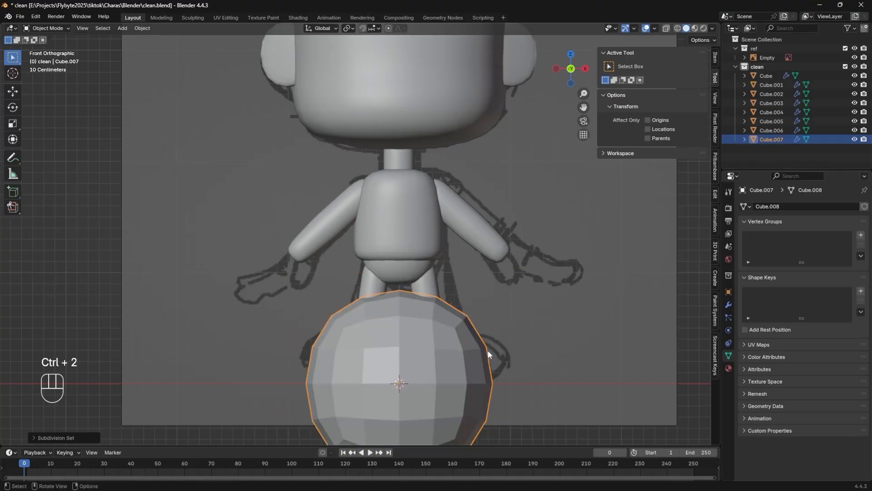
pyautogui.press('q')
pyautogui.click(435, 371)
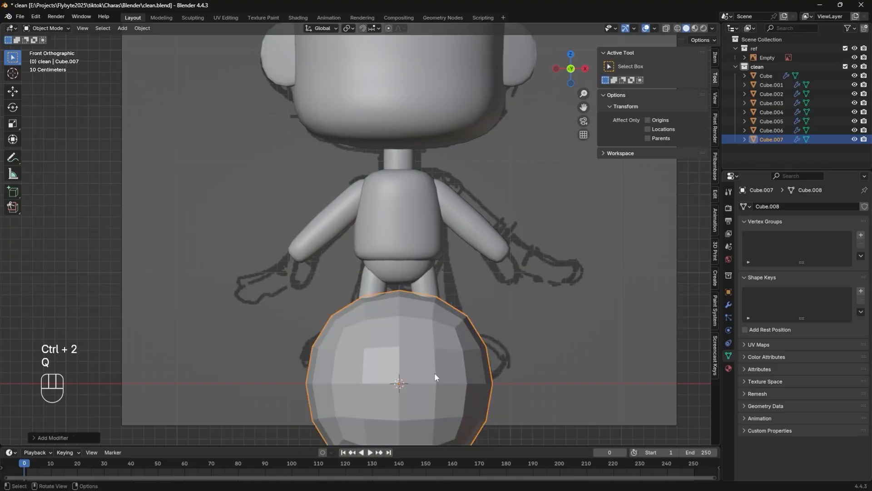
pyautogui.click(730, 305)
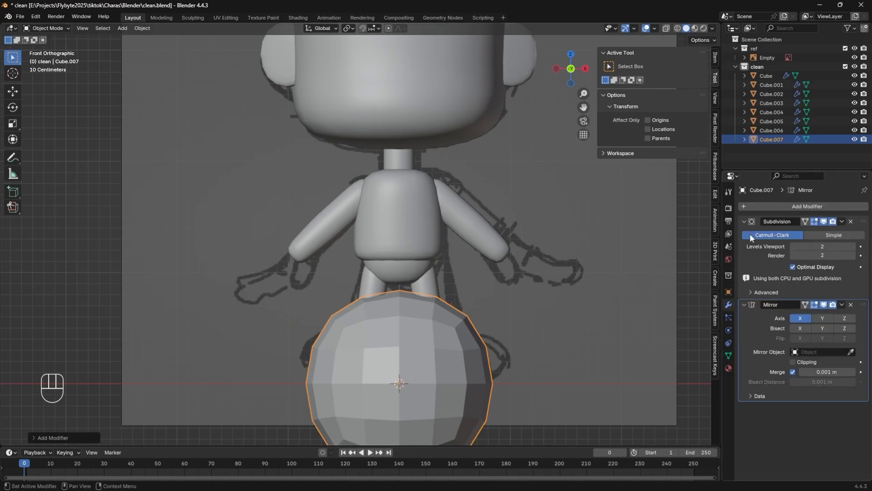
pyautogui.click(850, 304)
# Add a Mirror modifier on the X axis to the new cube, below its Subdivision modifier
pyautogui.click(806, 206)
pyautogui.moveTo(805, 209)
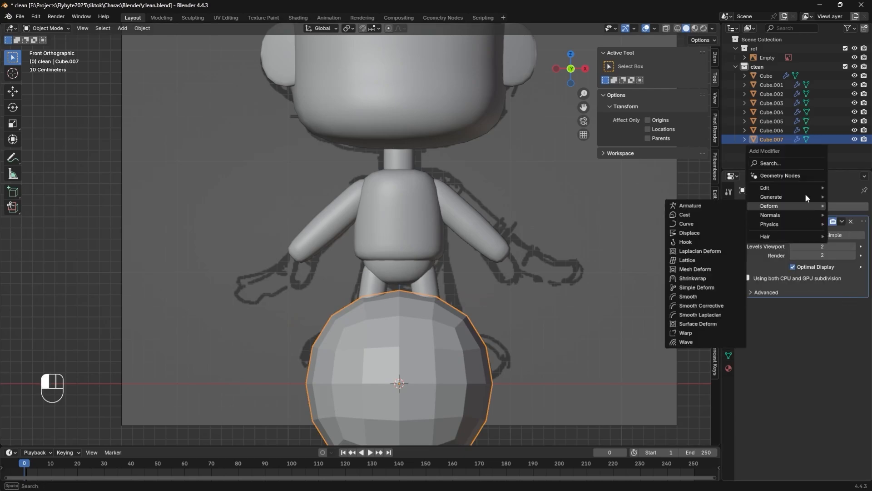
pyautogui.write('mirr')
pyautogui.click(709, 211)
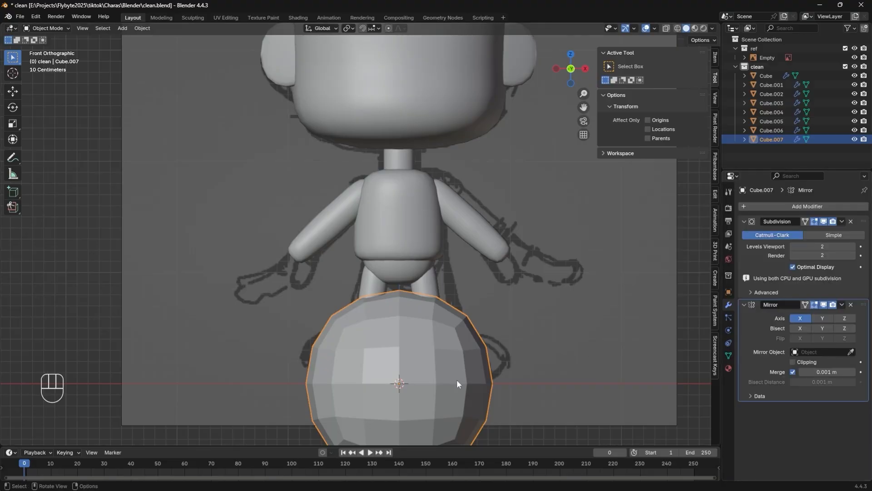
# Move the cube's mesh out beside the character along X and up, and scale it down to roughly half size
pyautogui.press('Tab')
pyautogui.keyDown('shift'); pyautogui.moveTo(552, 349); pyautogui.dragTo(531, 280, button='middle'); pyautogui.keyUp('shift')
pyautogui.keyDown('ctrl'); pyautogui.moveTo(531, 280); pyautogui.dragTo(521, 377, button='middle'); pyautogui.keyUp('ctrl')
pyautogui.keyDown('shift'); pyautogui.moveTo(523, 328); pyautogui.dragTo(515, 372, button='middle'); pyautogui.keyUp('shift')
pyautogui.press('g')
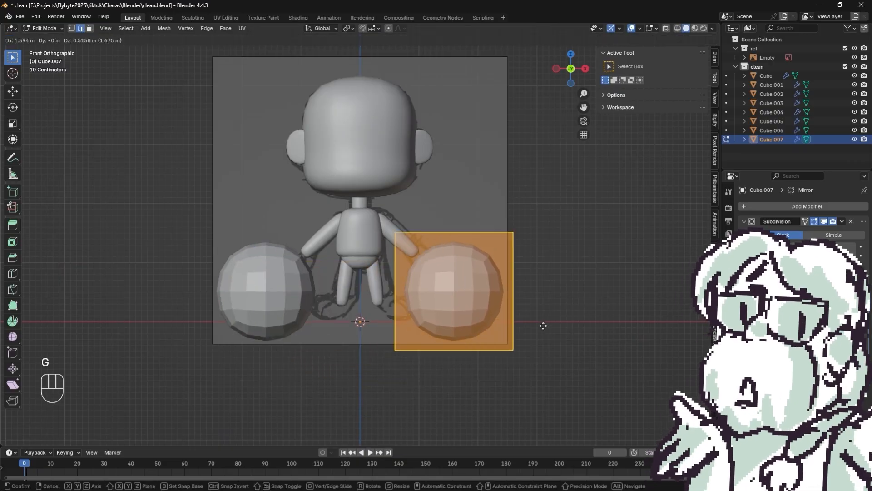
pyautogui.click(559, 293)
pyautogui.press('s')
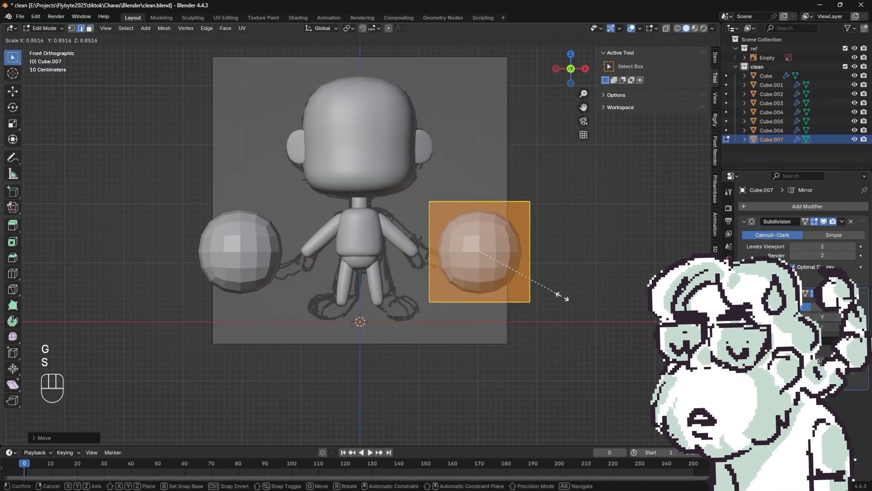
pyautogui.press('g')
pyautogui.press('s')
pyautogui.click(549, 249)
# Return to object mode and apply smooth shading to the mirrored spheres
pyautogui.press('Tab')
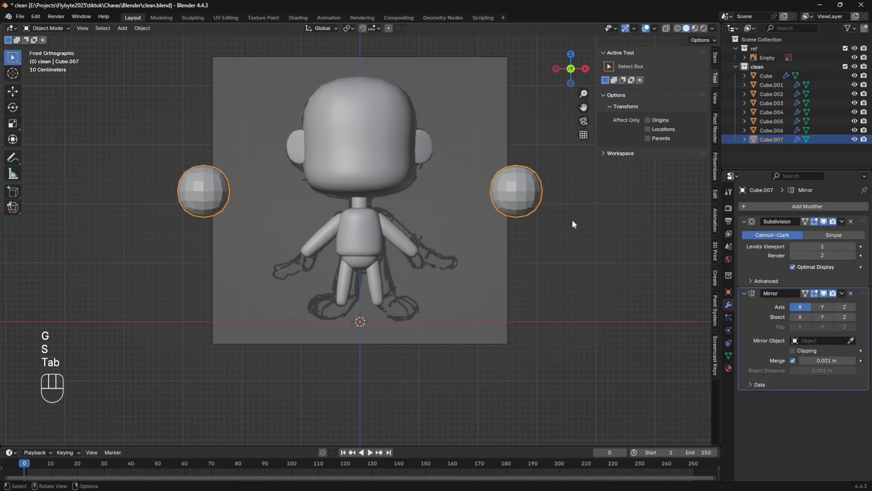
pyautogui.rightClick(533, 204)
pyautogui.click(508, 194)
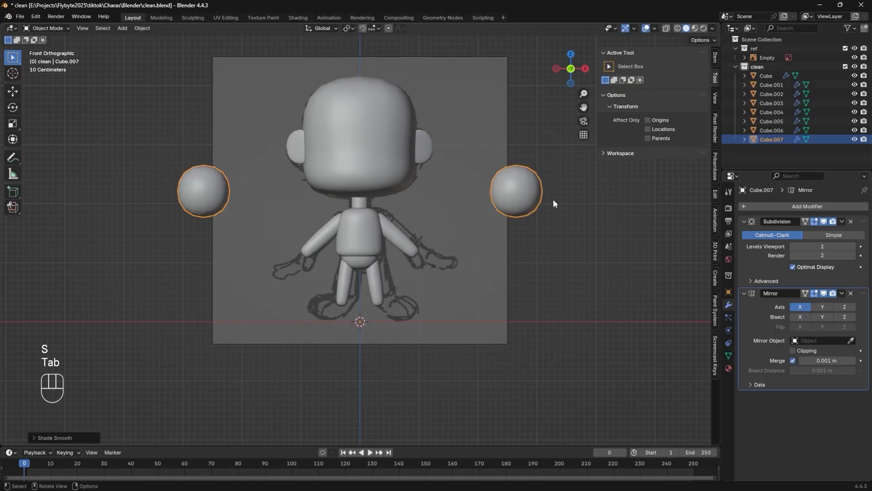
# Isolate the mirrored spheres in local view and frame the outer one from the top
pyautogui.keyDown('shift'); pyautogui.moveTo(552, 199); pyautogui.dragTo(519, 258, button='middle'); pyautogui.keyUp('shift')
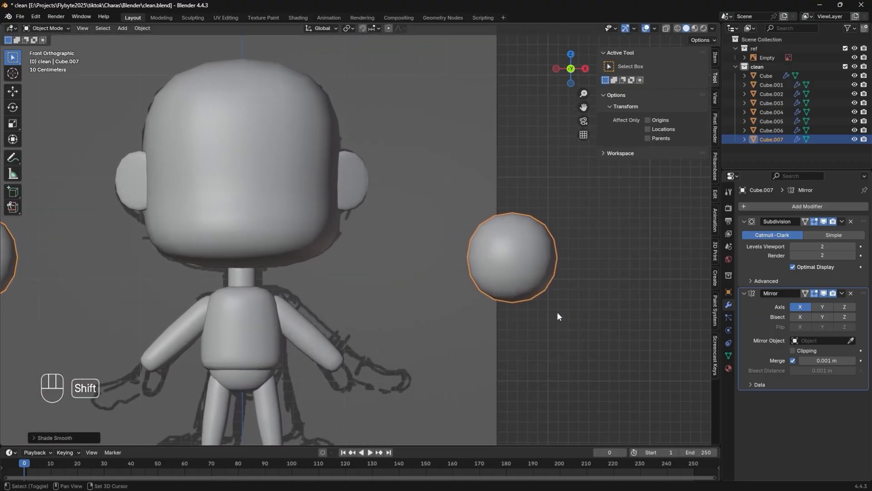
pyautogui.press('Tab')
pyautogui.moveTo(567, 302); pyautogui.dragTo(556, 352, button='middle')
pyautogui.press('KP_Divide')
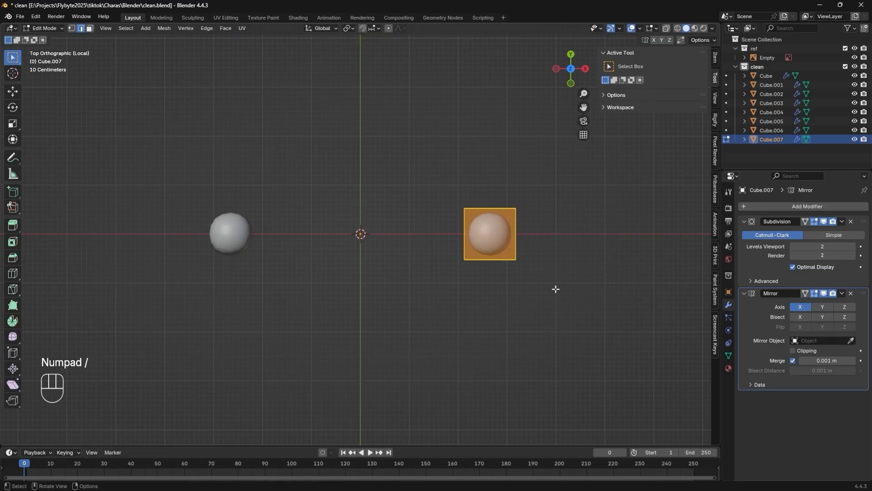
pyautogui.keyDown('shift'); pyautogui.moveTo(556, 289); pyautogui.dragTo(492, 337, button='middle'); pyautogui.keyUp('shift')
pyautogui.press('Tab')
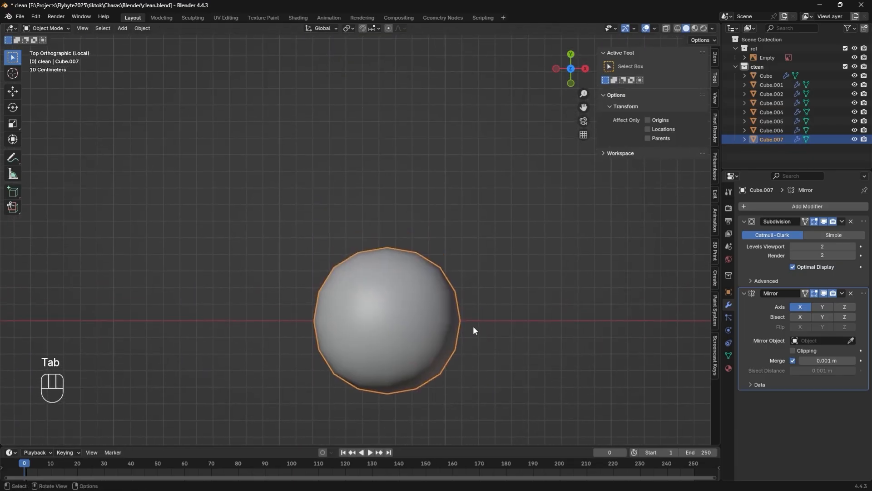
# Add a loop cut across the cube's mesh and slide it toward the side facing away from the body
pyautogui.press('Tab')
pyautogui.hotkey('ctrl', 'r')
pyautogui.click(433, 238)
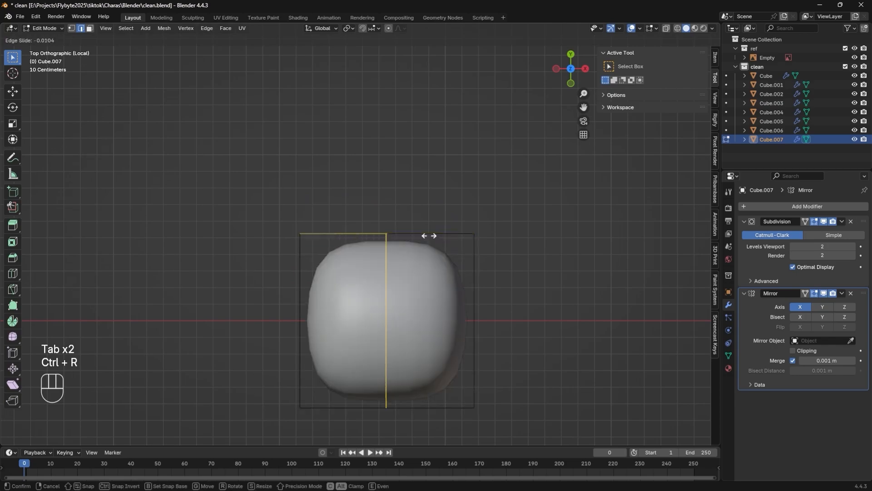
pyautogui.click(475, 277)
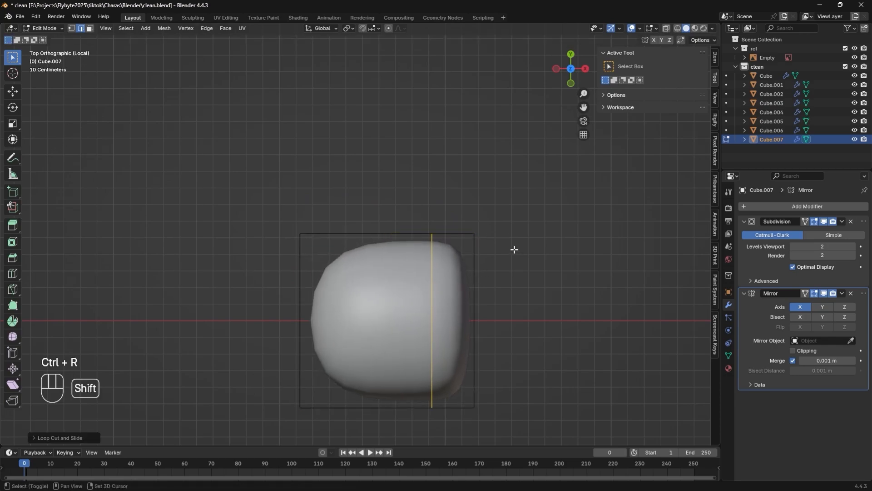
# Select the whole mesh in the front view and flatten it along Z to about 0.46
pyautogui.keyDown('shift'); pyautogui.moveTo(514, 250); pyautogui.dragTo(551, 239, button='middle'); pyautogui.keyUp('shift')
pyautogui.keyDown('alt'); pyautogui.moveTo(541, 304); pyautogui.dragTo(537, 251, button='middle'); pyautogui.keyUp('alt')
pyautogui.press('a')
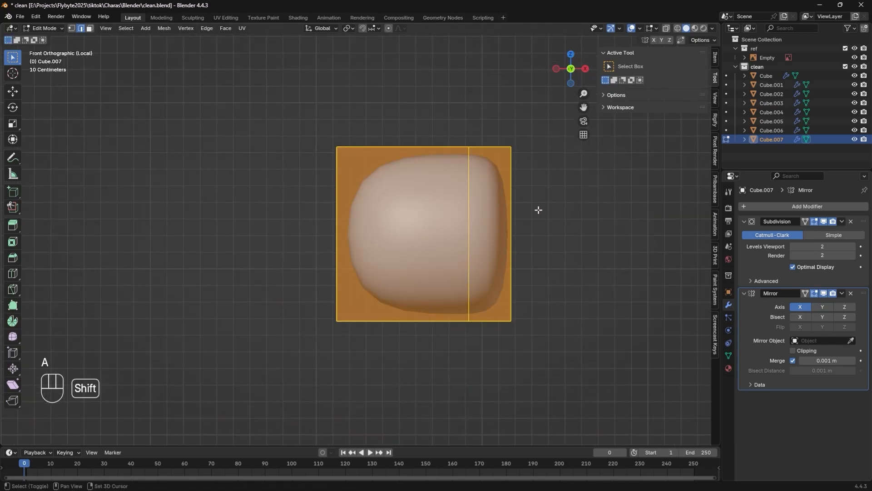
pyautogui.keyDown('shift'); pyautogui.moveTo(538, 209); pyautogui.dragTo(477, 242, button='middle'); pyautogui.keyUp('shift')
pyautogui.press('s')
pyautogui.press('z')
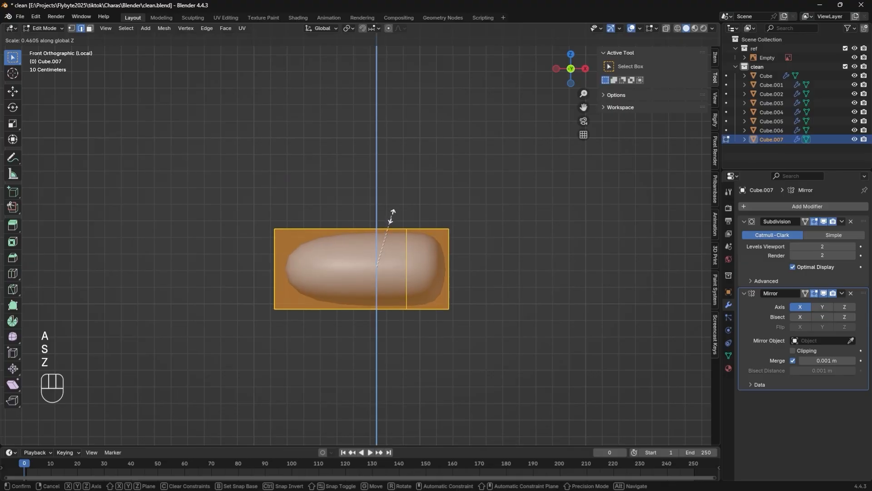
pyautogui.click(393, 215)
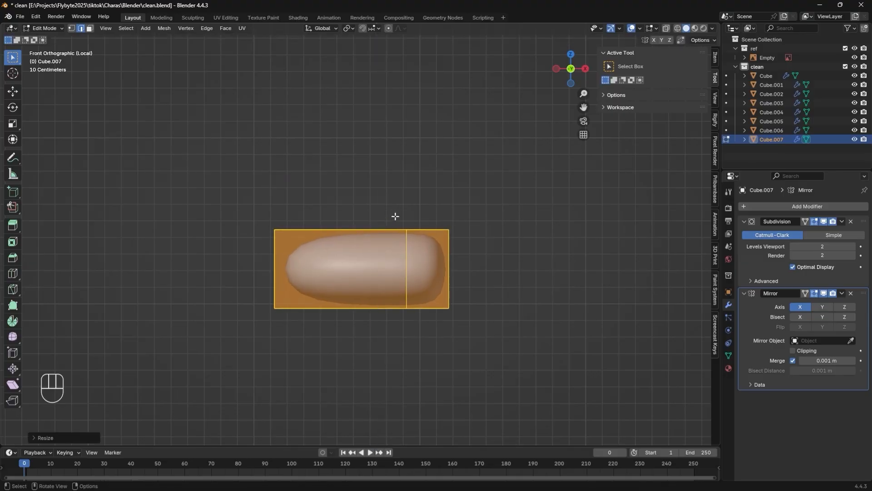
# Add three evenly spaced, unslid loop cuts across the flattened block to divide it into four finger strips
pyautogui.keyDown('shift'); pyautogui.moveTo(471, 223); pyautogui.dragTo(496, 318, button='middle'); pyautogui.keyUp('shift')
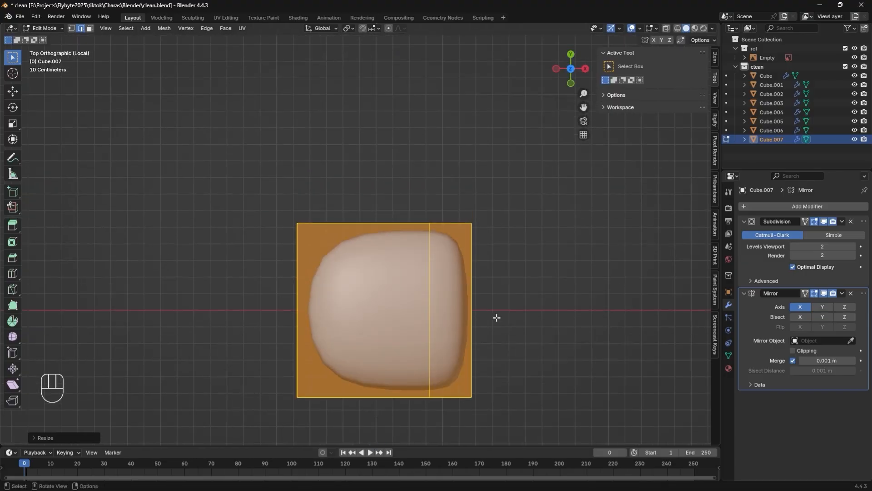
pyautogui.hotkey('ctrl', 'r')
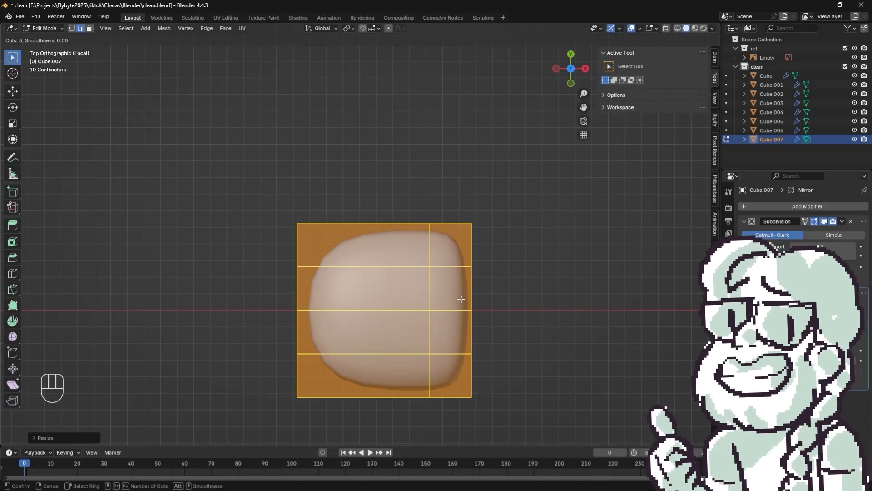
pyautogui.press('Return')
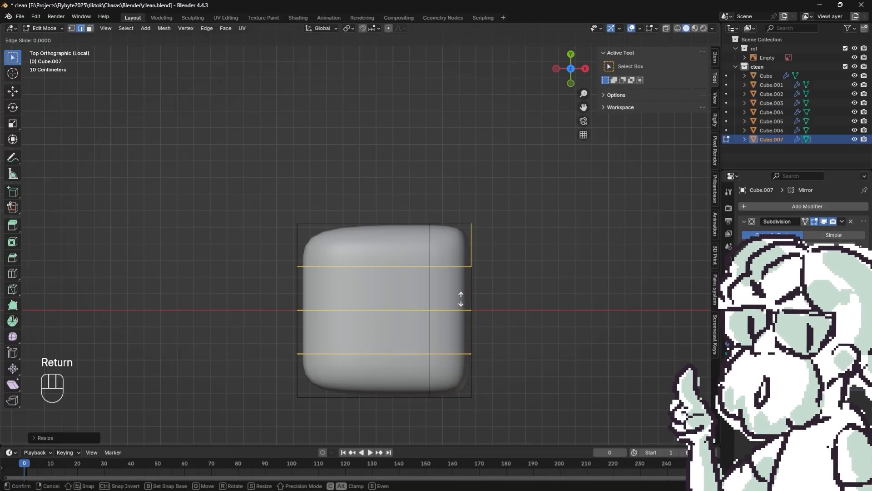
pyautogui.press('Escape')
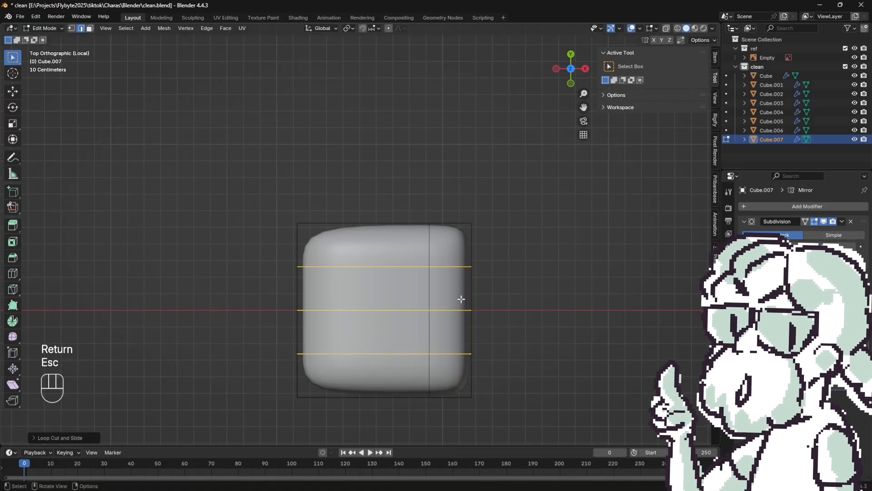
# Select the outer end face of the rearmost finger strip in face select mode
pyautogui.keyDown('shift'); pyautogui.moveTo(517, 336); pyautogui.dragTo(454, 312, button='middle'); pyautogui.keyUp('shift')
pyautogui.moveTo(466, 322); pyautogui.dragTo(460, 237, button='middle')
pyautogui.press('3')
pyautogui.click(392, 305)
pyautogui.keyDown('alt'); pyautogui.moveTo(468, 331); pyautogui.dragTo(478, 306, button='middle'); pyautogui.keyUp('alt')
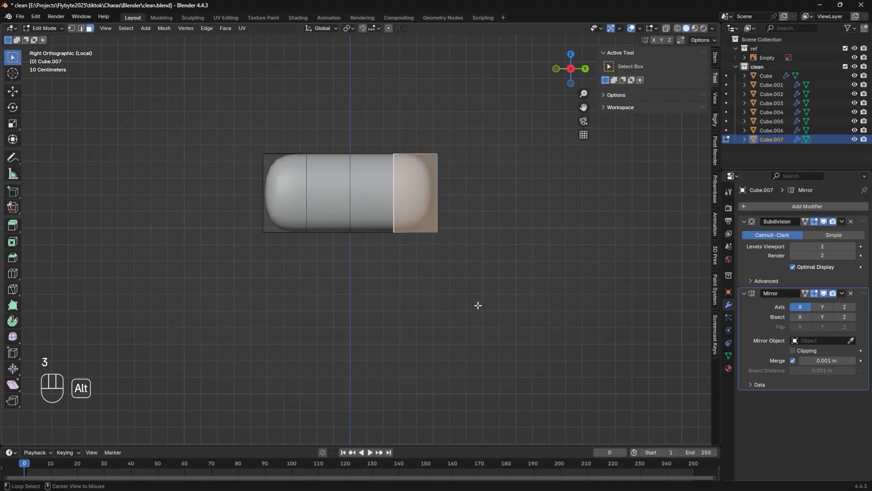
pyautogui.keyDown('shift'); pyautogui.moveTo(482, 275); pyautogui.dragTo(473, 335, button='middle'); pyautogui.keyUp('shift')
pyautogui.press('e')
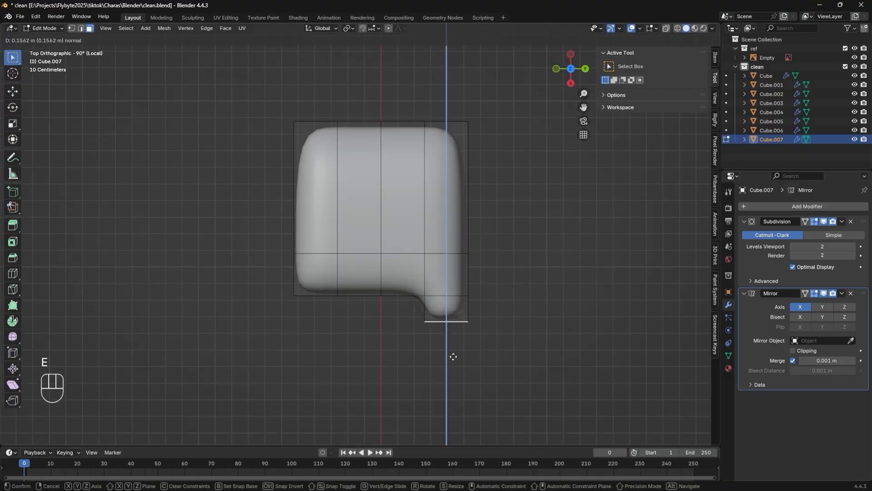
pyautogui.click(457, 343)
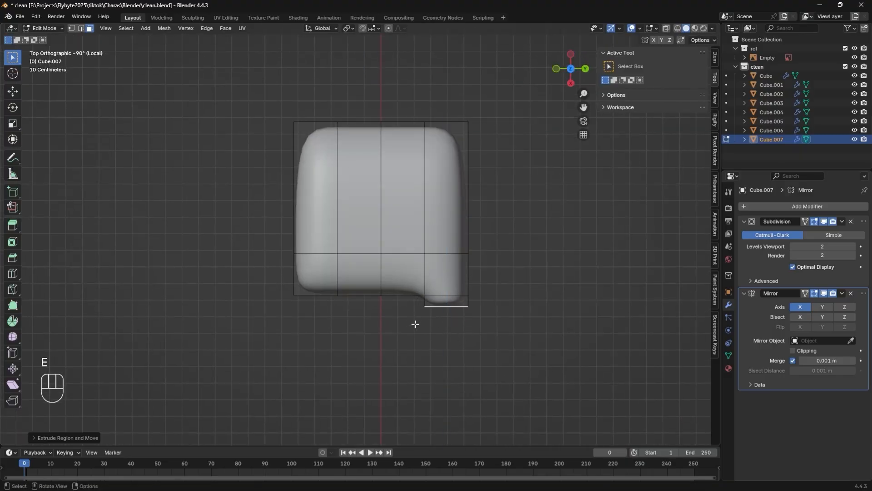
pyautogui.moveTo(415, 324); pyautogui.dragTo(487, 309, button='middle')
pyautogui.hotkey('ctrl', 'z')
# Extrude the rearmost finger strip's selected end face outward by about 0.02 m
pyautogui.keyDown('alt'); pyautogui.moveTo(486, 311); pyautogui.dragTo(480, 332, button='middle'); pyautogui.keyUp('alt')
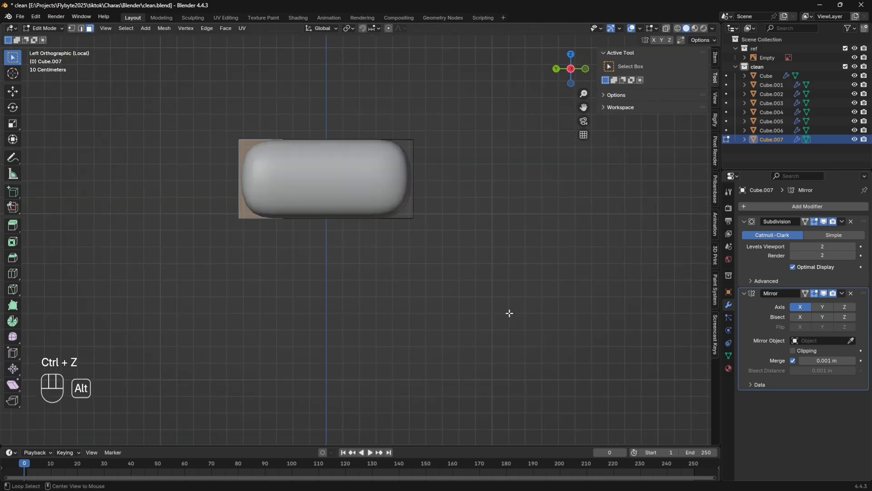
pyautogui.keyDown('shift'); pyautogui.moveTo(456, 294); pyautogui.dragTo(495, 372, button='middle'); pyautogui.keyUp('shift')
pyautogui.keyDown('shift'); pyautogui.moveTo(495, 372); pyautogui.dragTo(519, 393, button='middle'); pyautogui.keyUp('shift')
pyautogui.press('e')
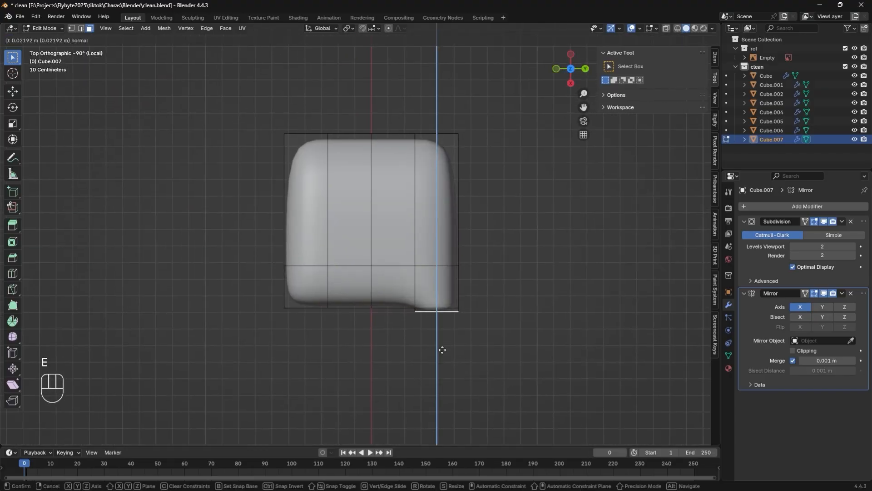
pyautogui.click(440, 351)
# Extrude the other three finger strips' end faces one by one, each by a slightly different short distance
pyautogui.moveTo(440, 350); pyautogui.dragTo(443, 316, button='middle')
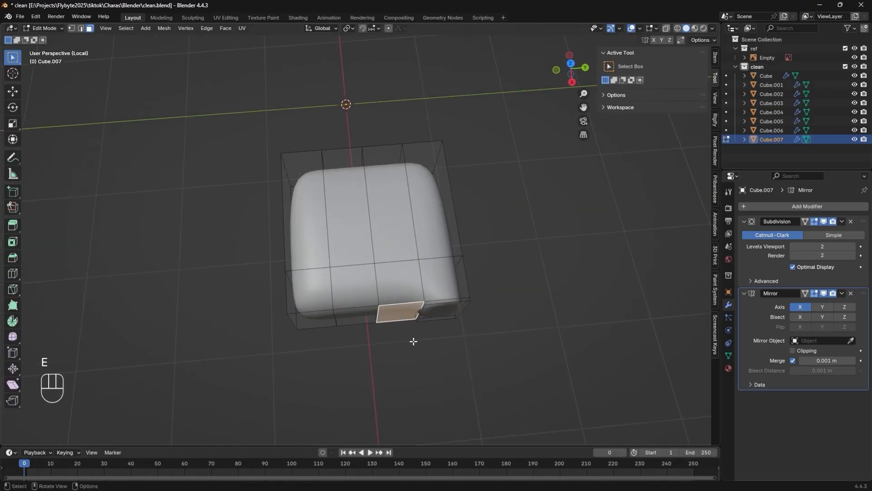
pyautogui.keyDown('alt'); pyautogui.moveTo(433, 353); pyautogui.dragTo(454, 415, button='middle'); pyautogui.keyUp('alt')
pyautogui.press('e')
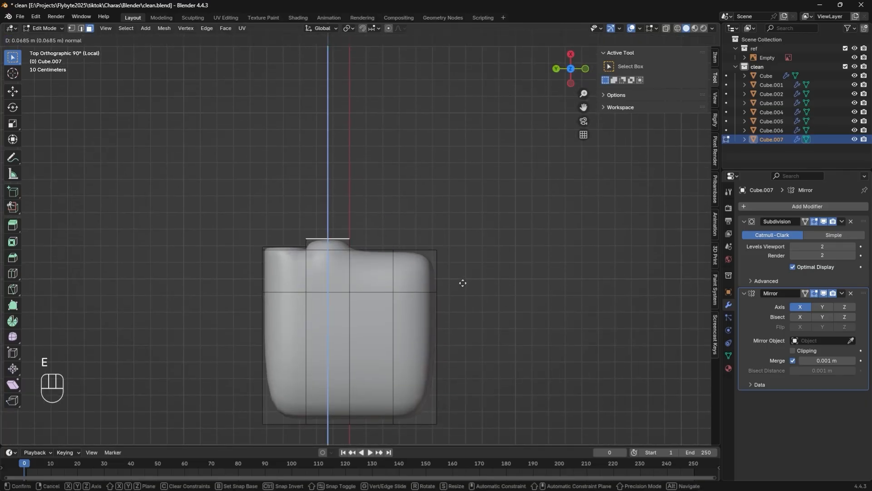
pyautogui.click(462, 283)
pyautogui.moveTo(465, 304); pyautogui.dragTo(312, 260, button='middle')
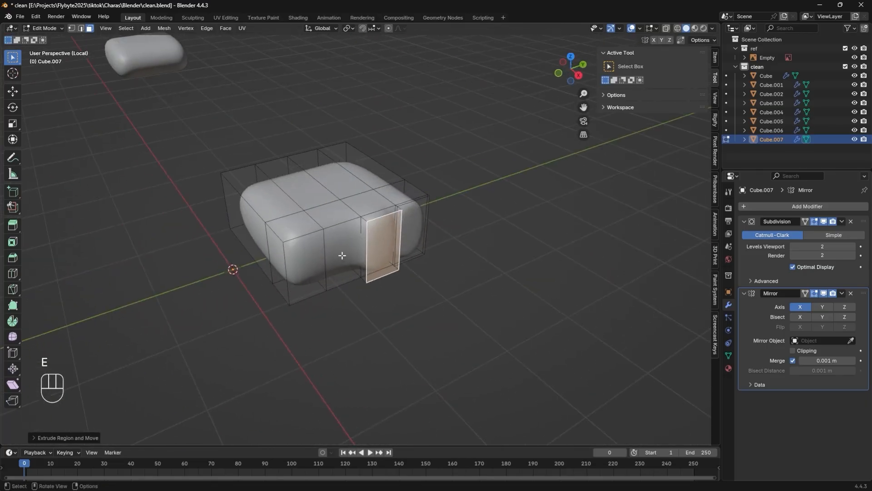
pyautogui.keyDown('alt'); pyautogui.moveTo(365, 276); pyautogui.dragTo(595, 259, button='middle'); pyautogui.keyUp('alt')
pyautogui.press('e')
pyautogui.click(399, 333)
pyautogui.press('e')
pyautogui.click(470, 327)
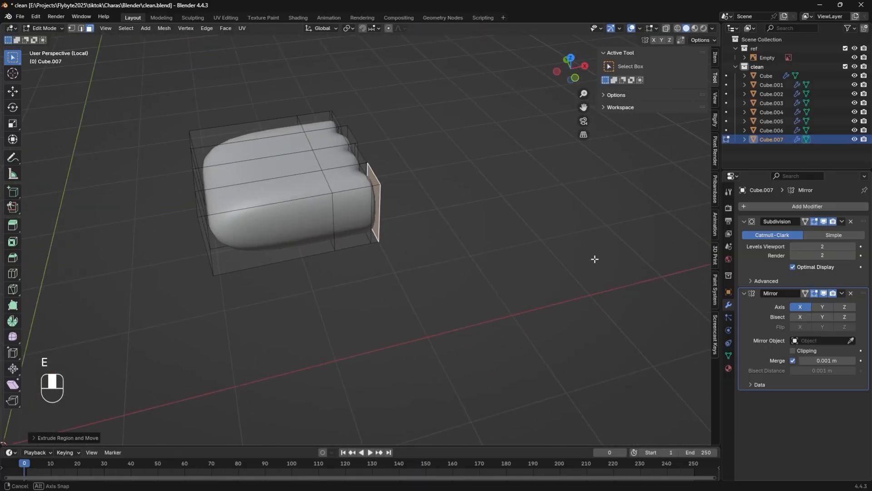
# Extrude the palm's front side face slightly and move its wrist-side edge toward the fingers to form the thumb base
pyautogui.moveTo(286, 235); pyautogui.dragTo(507, 230, button='middle')
pyautogui.press('e')
pyautogui.click(456, 287)
pyautogui.press('2')
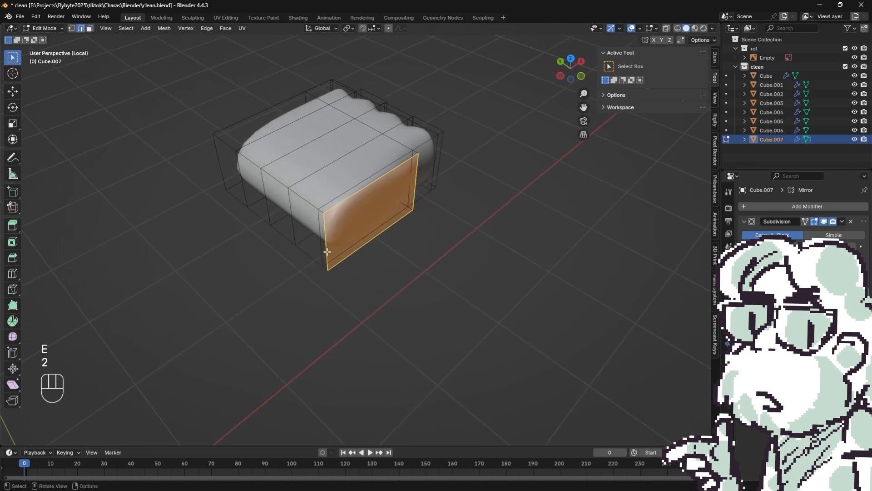
pyautogui.click(328, 249)
pyautogui.keyDown('shift'); pyautogui.moveTo(432, 275); pyautogui.dragTo(473, 346, button='middle'); pyautogui.keyUp('shift')
pyautogui.press('g')
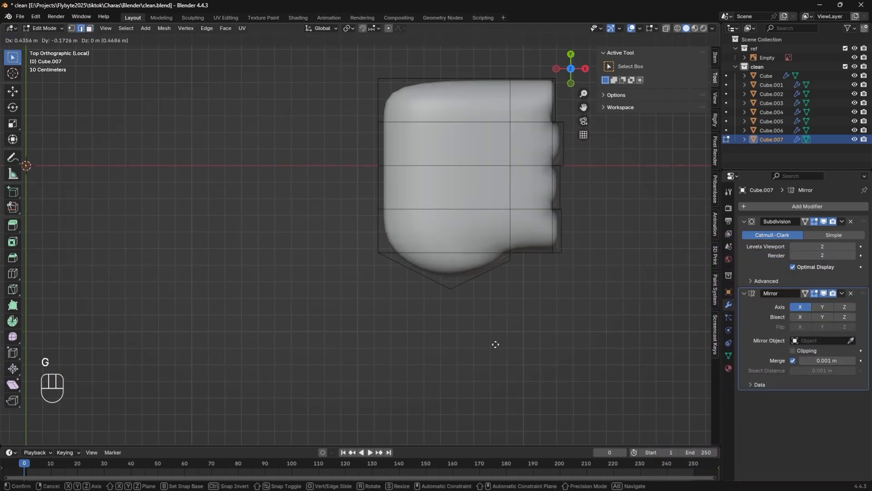
pyautogui.click(497, 335)
# Extrude the thumb base's angled finger-side face outward to form the thumb
pyautogui.moveTo(492, 302); pyautogui.dragTo(487, 255, button='middle')
pyautogui.press('3')
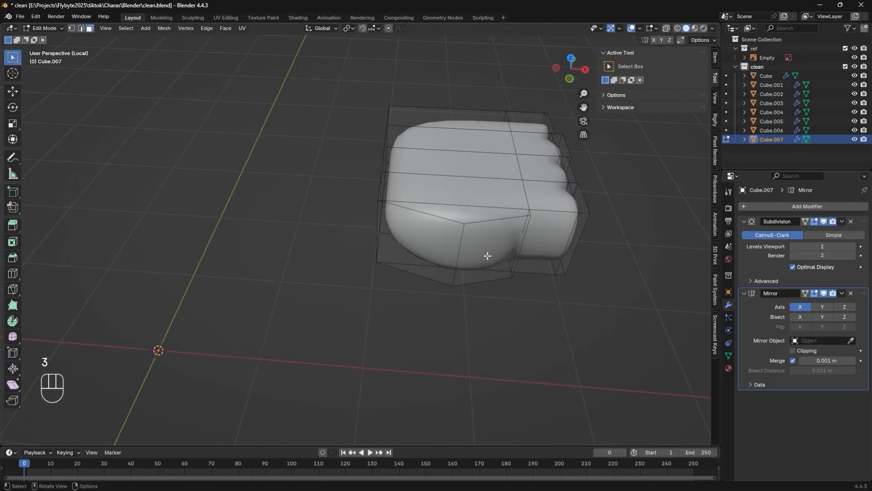
pyautogui.click(487, 256)
pyautogui.moveTo(519, 293); pyautogui.dragTo(500, 268, button='middle')
pyautogui.keyDown('shift'); pyautogui.moveTo(500, 268); pyautogui.dragTo(486, 280, button='middle'); pyautogui.keyUp('shift')
pyautogui.press('e')
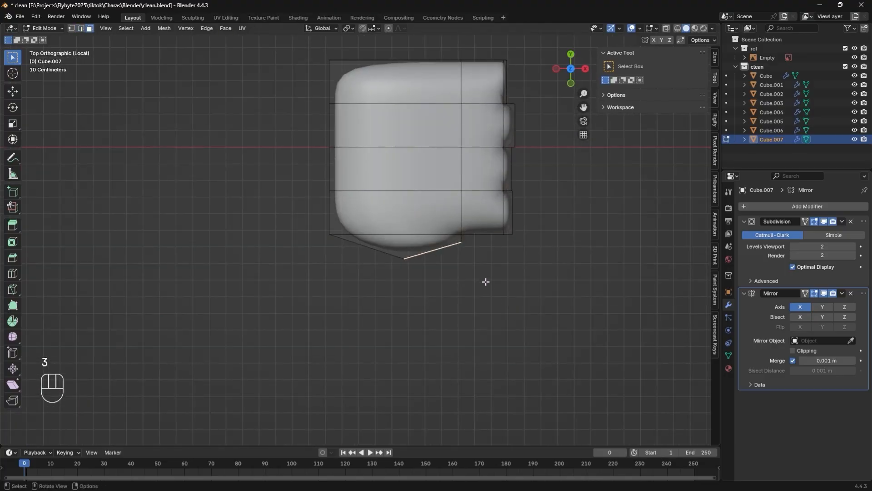
pyautogui.click(511, 338)
# Move the vertical edge at the palm's rear wrist corner toward the fingers to round off the heel of the hand
pyautogui.keyDown('shift'); pyautogui.moveTo(512, 334); pyautogui.dragTo(687, 215, button='middle'); pyautogui.keyUp('shift')
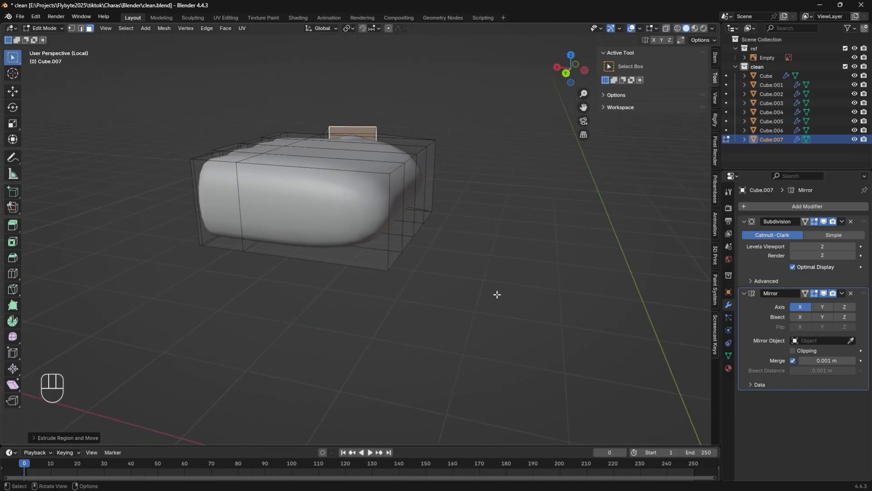
pyautogui.press('2')
pyautogui.click(390, 234)
pyautogui.keyDown('shift'); pyautogui.moveTo(442, 273); pyautogui.dragTo(514, 348, button='middle'); pyautogui.keyUp('shift')
pyautogui.press('g')
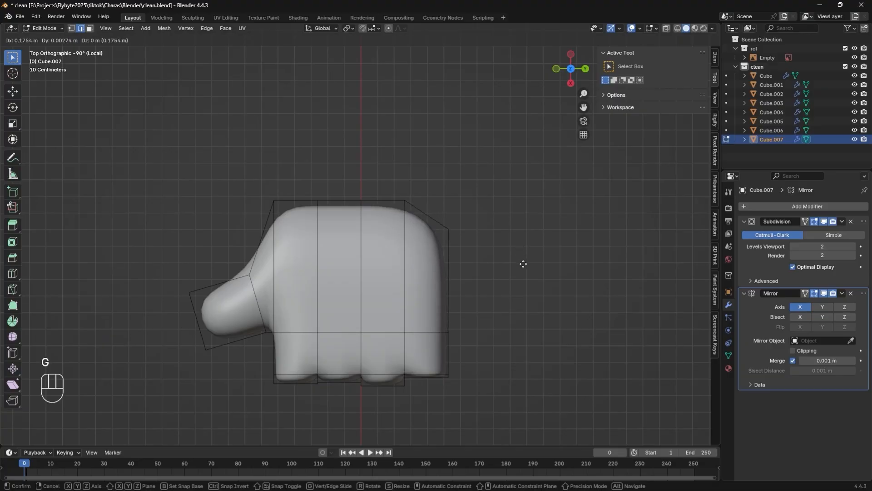
pyautogui.click(525, 264)
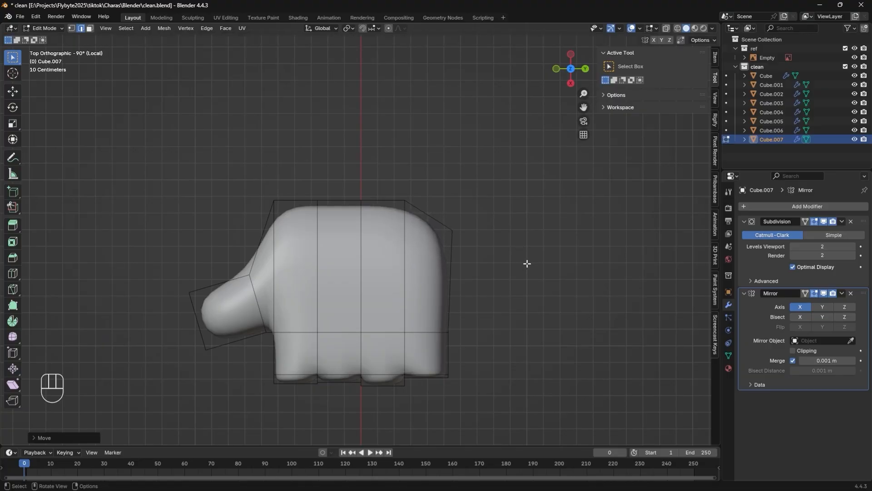
# Nudge the vertical edge at the thumb-side wrist corner about 0.04 m along X and 0.02 m along Y
pyautogui.keyDown('shift'); pyautogui.moveTo(526, 263); pyautogui.dragTo(548, 262, button='middle'); pyautogui.keyUp('shift')
pyautogui.click(341, 243)
pyautogui.moveTo(340, 242); pyautogui.dragTo(494, 267, button='middle')
pyautogui.press('g')
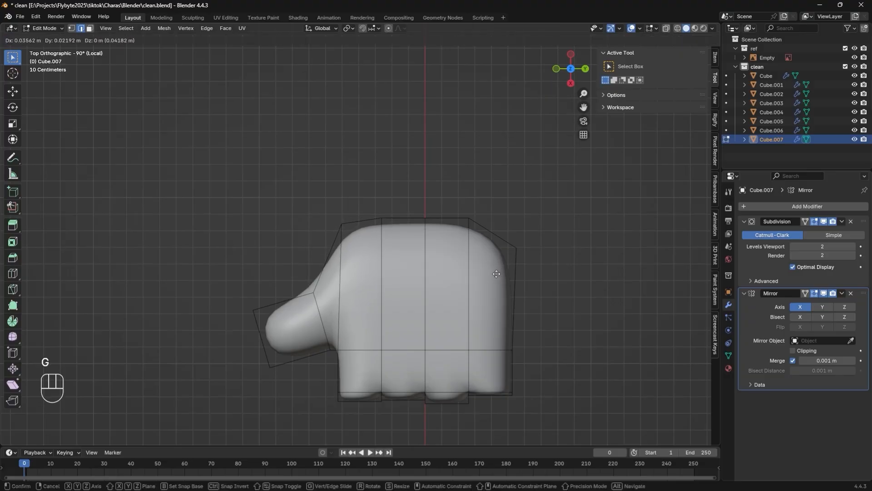
pyautogui.click(496, 275)
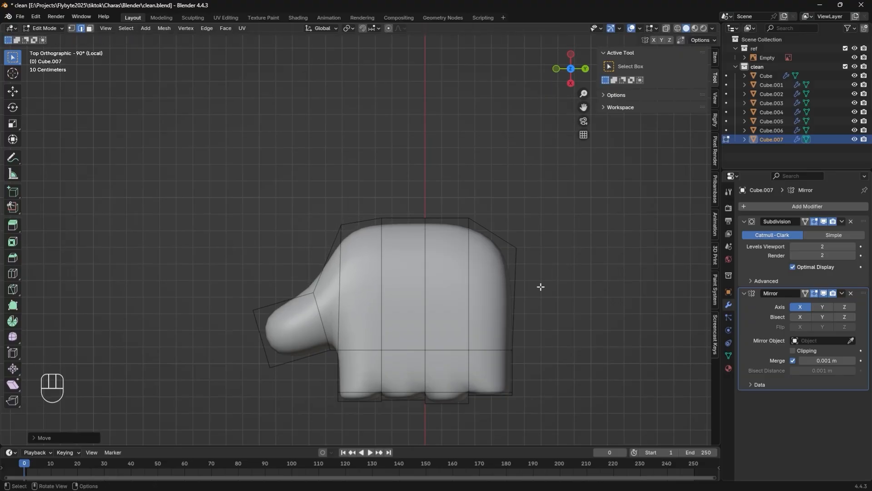
# Select the whole hand mesh and flatten it along Z to about 0.83
pyautogui.keyDown('shift'); pyautogui.moveTo(541, 286); pyautogui.dragTo(508, 272, button='middle'); pyautogui.keyUp('shift')
pyautogui.press('a')
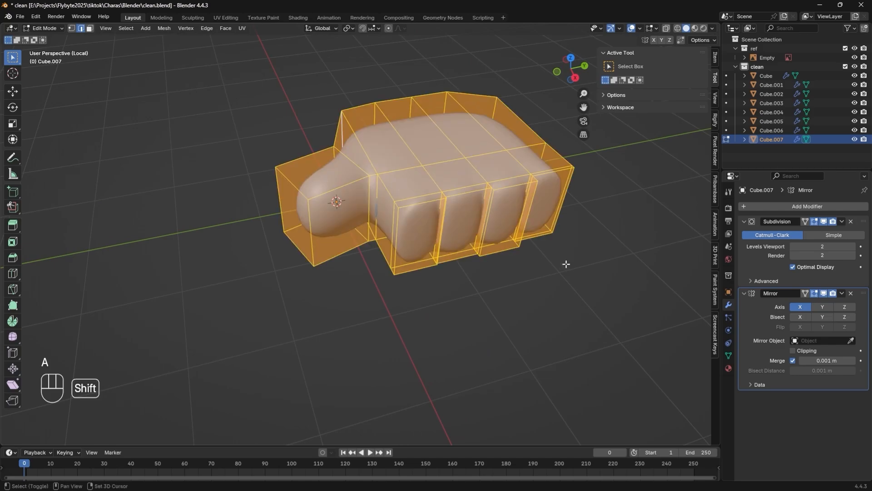
pyautogui.keyDown('alt'); pyautogui.moveTo(567, 264); pyautogui.dragTo(541, 239, button='middle'); pyautogui.keyUp('alt')
pyautogui.press('s')
pyautogui.press('z')
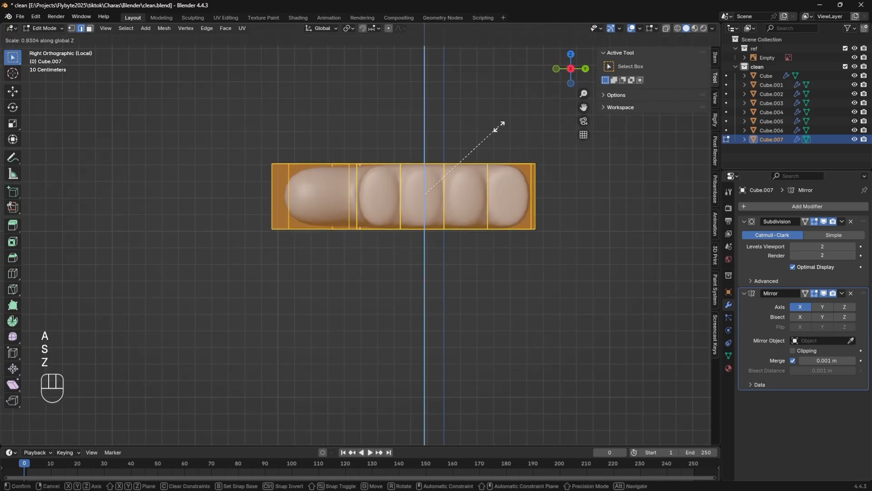
pyautogui.click(501, 130)
# Select the four finger end faces and scale them down along Z
pyautogui.keyDown('shift'); pyautogui.moveTo(432, 253); pyautogui.dragTo(448, 289, button='middle'); pyautogui.keyUp('shift')
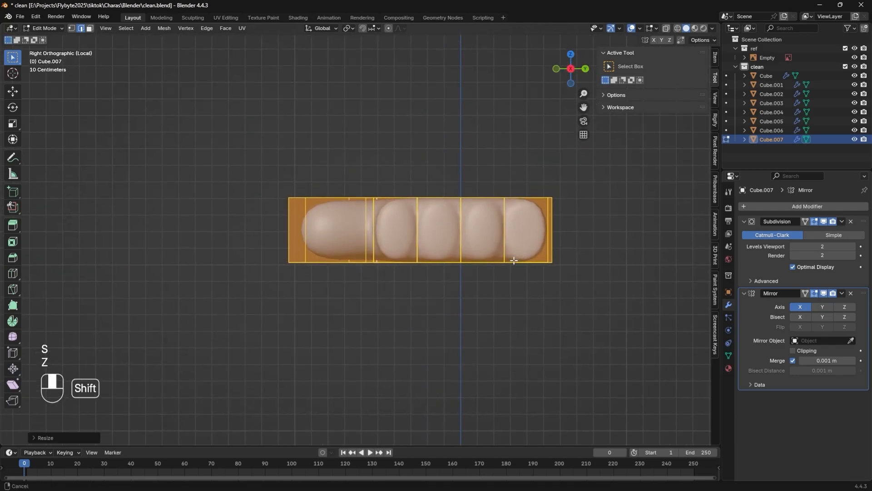
pyautogui.press('a')
pyautogui.press('a')
pyautogui.keyDown('shift'); pyautogui.click(430, 249); pyautogui.keyUp('shift')
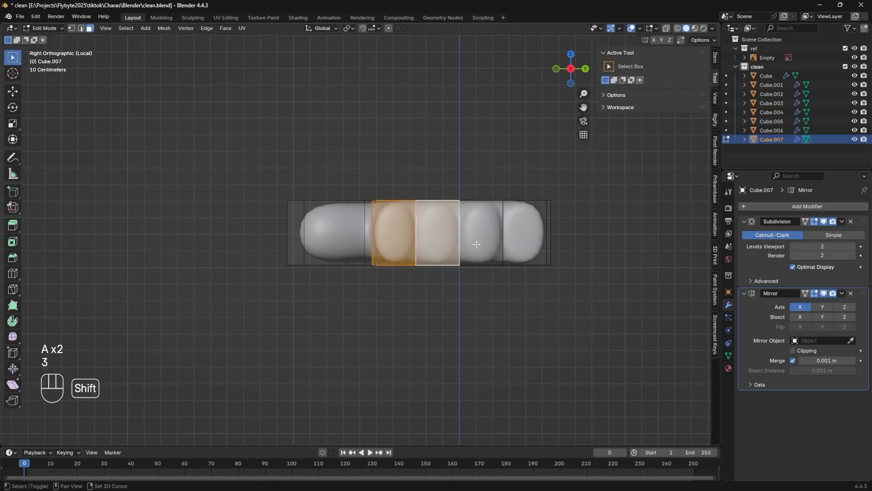
pyautogui.keyDown('shift'); pyautogui.click(477, 244); pyautogui.keyUp('shift')
pyautogui.keyDown('shift'); pyautogui.click(521, 244); pyautogui.keyUp('shift')
pyautogui.keyDown('shift'); pyautogui.moveTo(576, 213); pyautogui.dragTo(561, 264, button='middle'); pyautogui.keyUp('shift')
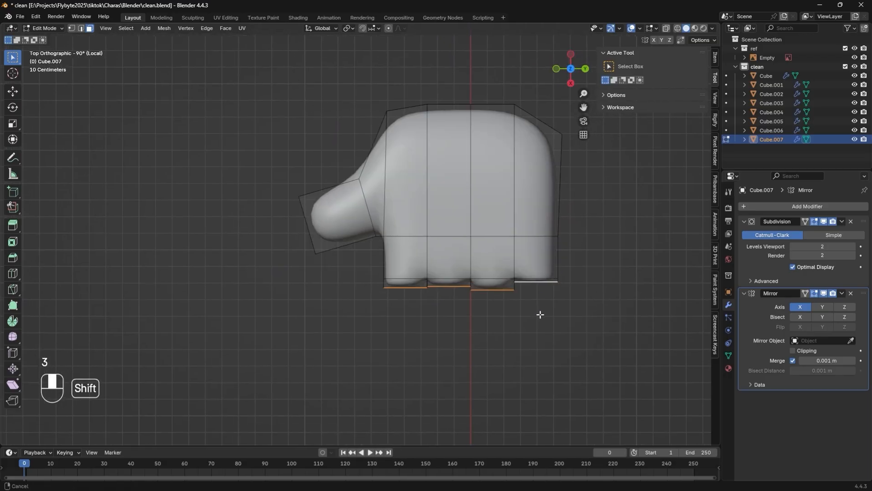
pyautogui.keyDown('shift'); pyautogui.moveTo(539, 313); pyautogui.dragTo(545, 172, button='middle'); pyautogui.keyUp('shift')
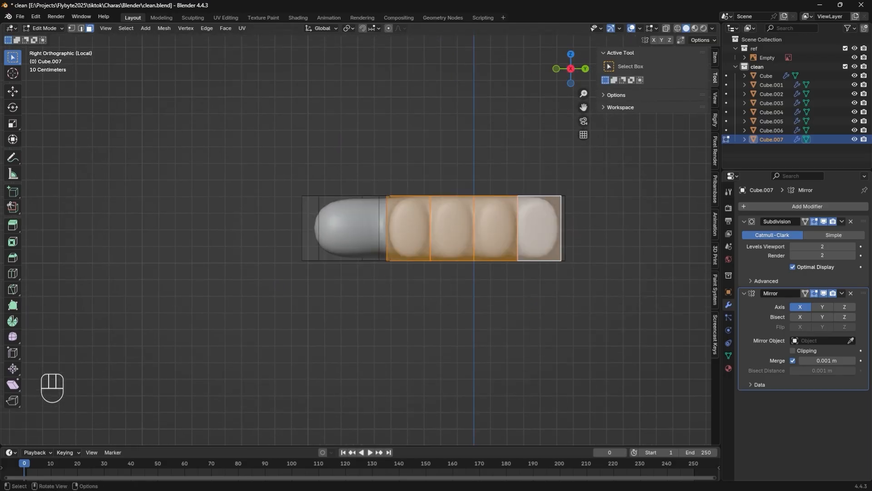
pyautogui.press('w')
pyautogui.press('s')
pyautogui.press('Escape')
pyautogui.press('s')
pyautogui.press('z')
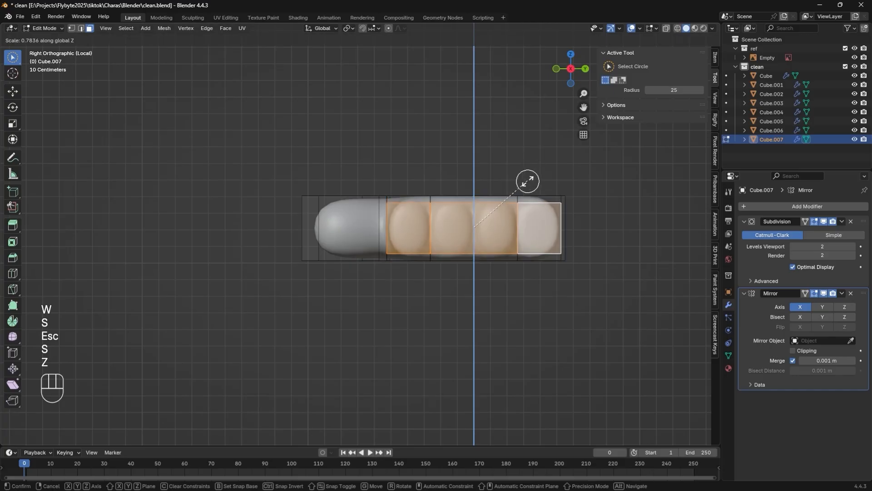
pyautogui.click(526, 190)
# Raise the four finger end faces about 0.05 m along Z and extrude them outward into fingers
pyautogui.press('g')
pyautogui.press('z')
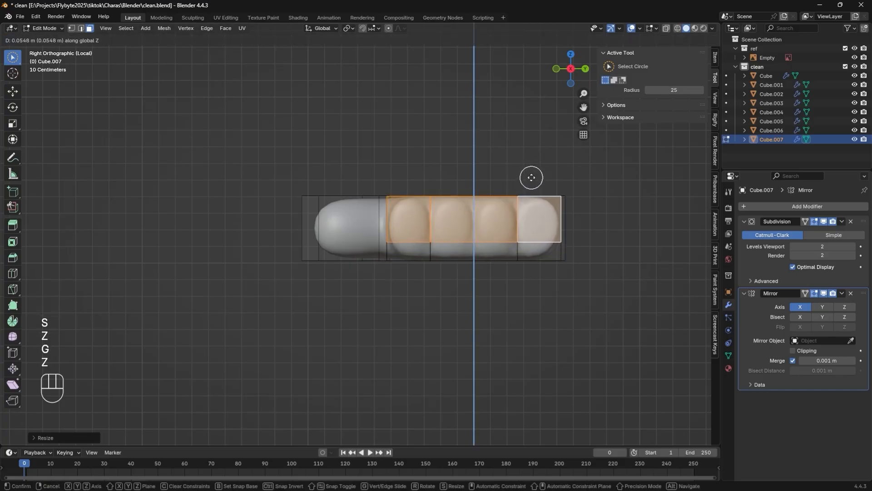
pyautogui.click(532, 179)
pyautogui.moveTo(529, 185); pyautogui.dragTo(469, 348, button='middle')
pyautogui.press('e')
pyautogui.click(471, 398)
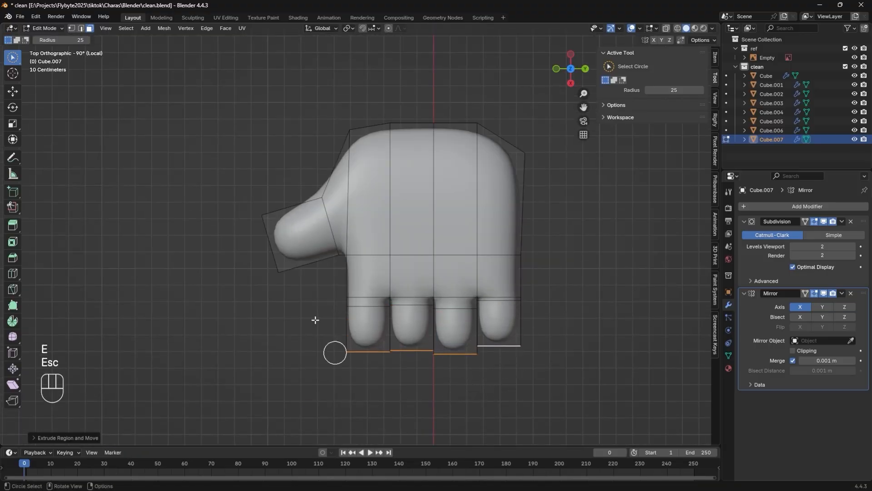
# Switch the active selection tool back to Select Box
pyautogui.click(18, 58)
pyautogui.click(44, 61)
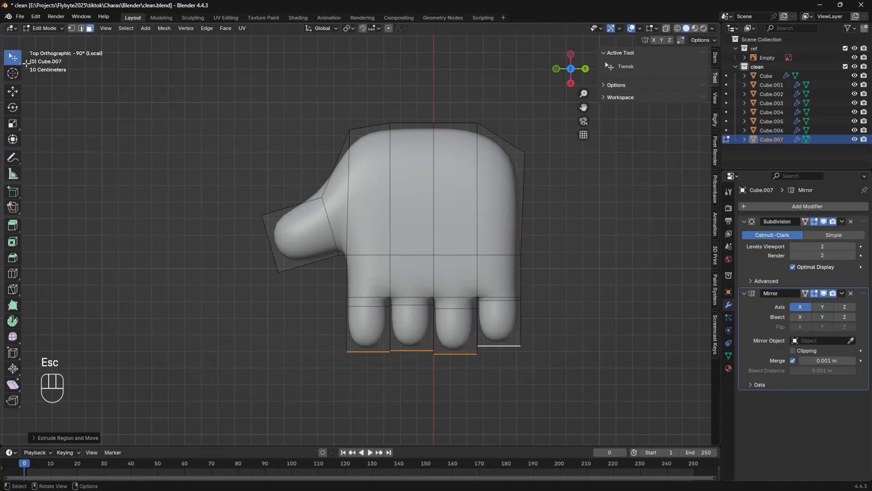
pyautogui.click(13, 57)
pyautogui.click(51, 79)
# Scale the four fingertip faces down slightly along Z in the side view
pyautogui.moveTo(491, 400)
pyautogui.keyDown('shift'); pyautogui.mouseDown(button='middle')
pyautogui.moveTo(496, 296)
pyautogui.moveTo(485, 384)
pyautogui.mouseUp(button='middle'); pyautogui.keyUp('shift')
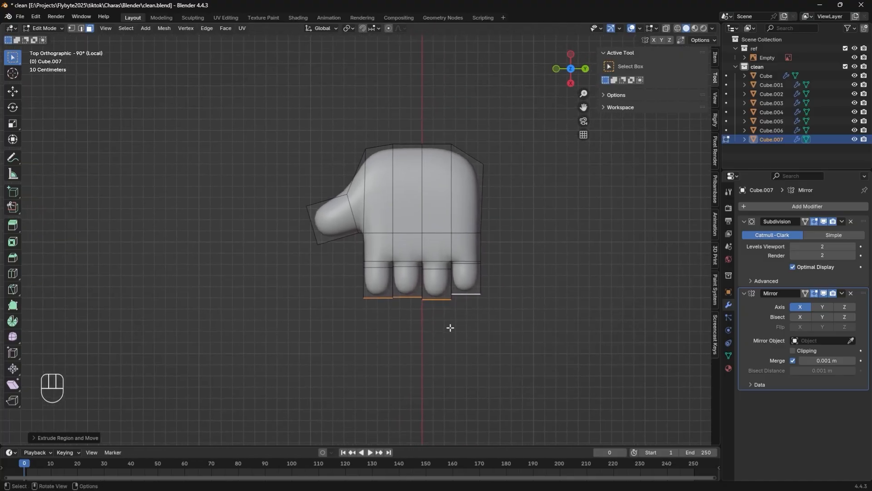
pyautogui.keyDown('shift'); pyautogui.moveTo(450, 328); pyautogui.dragTo(565, 292, button='middle'); pyautogui.keyUp('shift')
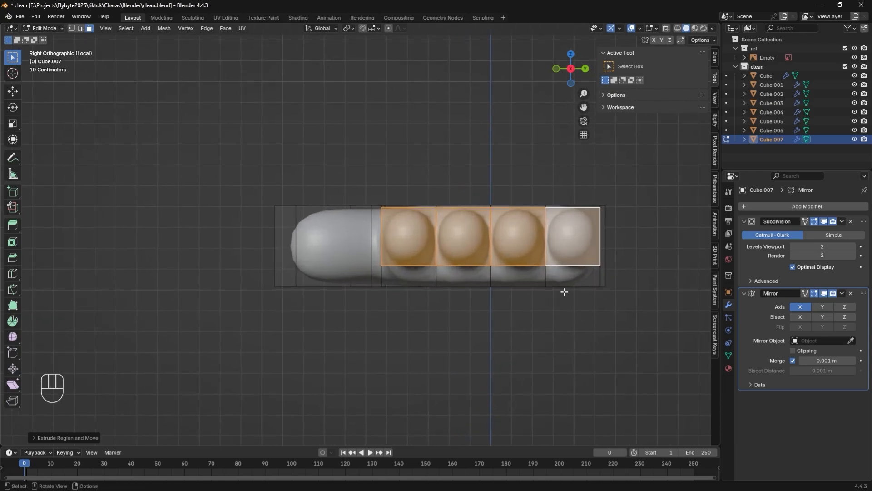
pyautogui.press('s')
pyautogui.click(597, 196)
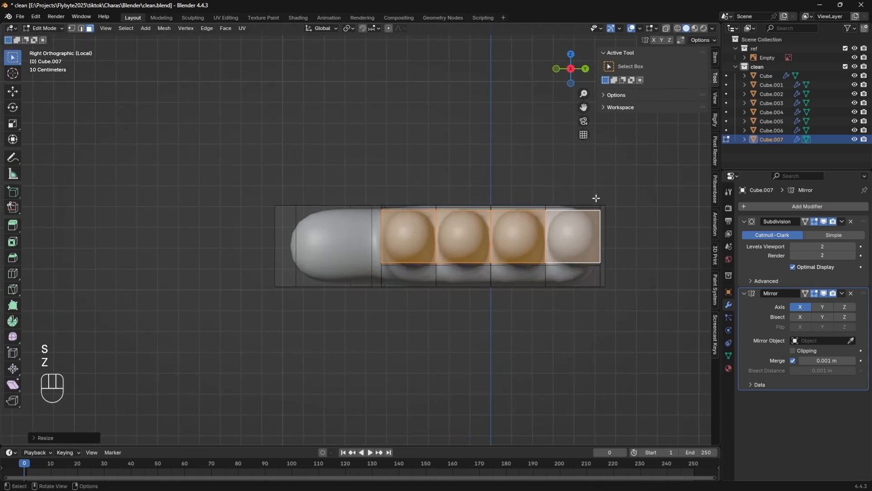
# Move the four fingertip faces 0.1 m outward along X in the front view
pyautogui.keyDown('alt'); pyautogui.moveTo(595, 197); pyautogui.dragTo(562, 305, button='middle'); pyautogui.keyUp('alt')
pyautogui.press('g')
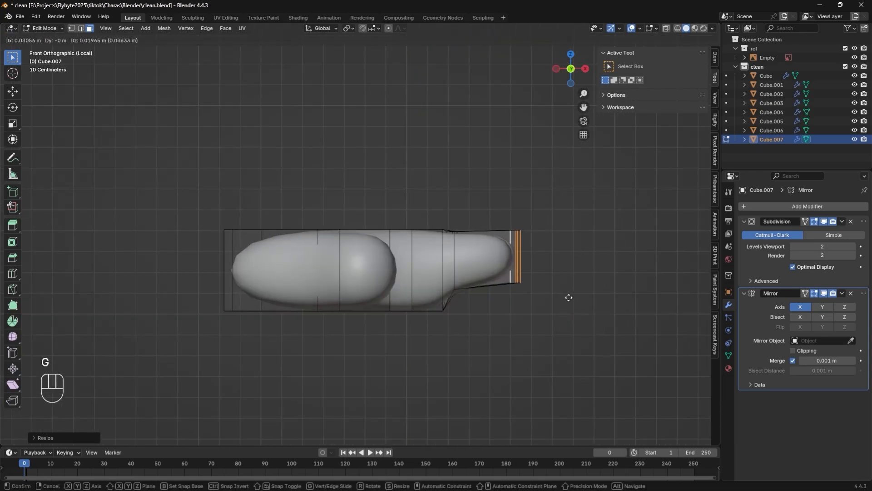
pyautogui.press('ctrl')
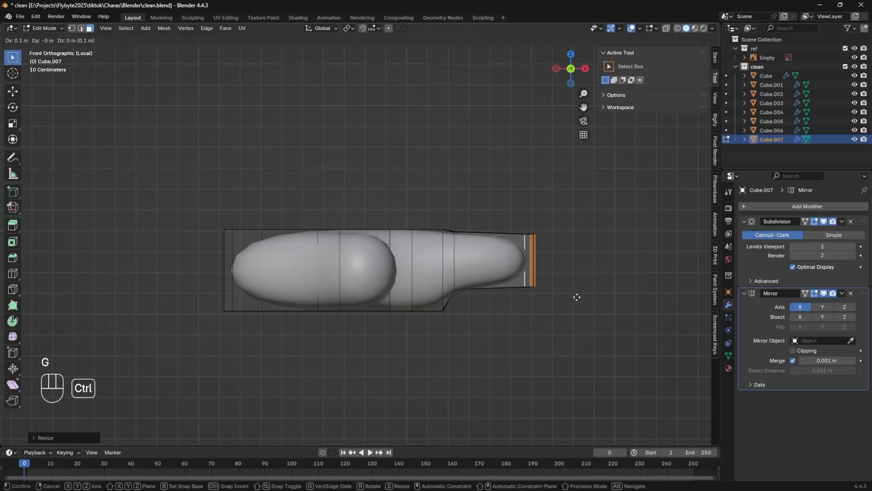
pyautogui.click(577, 297)
# Extrude the four fingertip faces about 0.31 m outward to lengthen the fingers
pyautogui.keyDown('shift'); pyautogui.moveTo(574, 300); pyautogui.dragTo(558, 243, button='middle'); pyautogui.keyUp('shift')
pyautogui.keyDown('alt'); pyautogui.moveTo(559, 243); pyautogui.dragTo(553, 318, button='middle'); pyautogui.keyUp('alt')
pyautogui.keyDown('shift'); pyautogui.moveTo(553, 310); pyautogui.dragTo(501, 386, button='middle'); pyautogui.keyUp('shift')
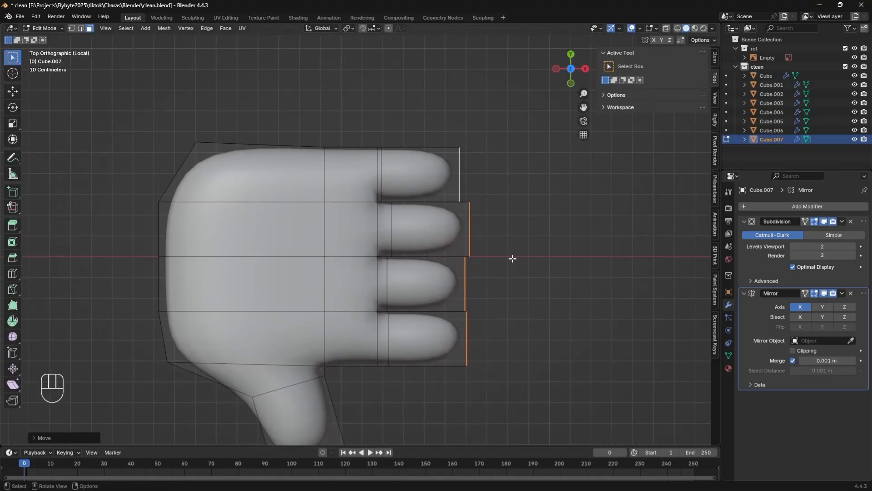
pyautogui.press('e')
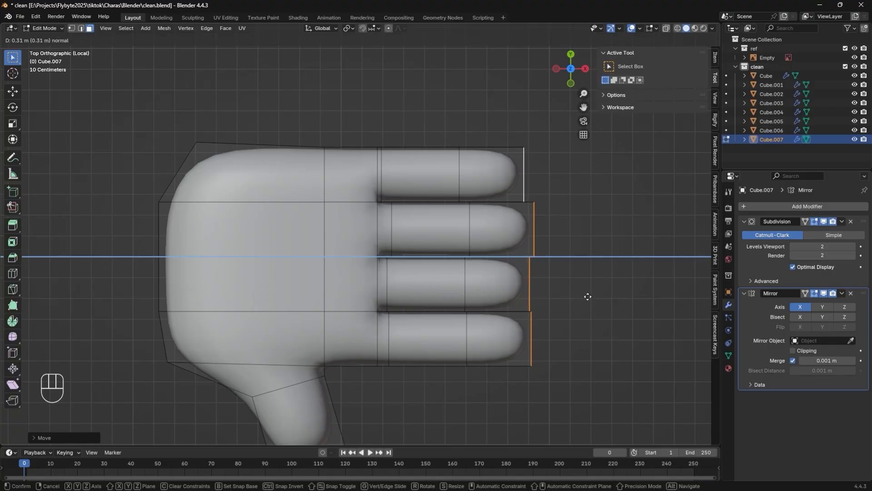
pyautogui.click(587, 297)
# Move the middle finger's tip face about 0.1 m outward along X to make that finger the longest
pyautogui.keyDown('shift'); pyautogui.moveTo(586, 296); pyautogui.dragTo(495, 269, button='middle'); pyautogui.keyUp('shift')
pyautogui.press('3')
pyautogui.click(438, 295)
pyautogui.keyDown('alt'); pyautogui.moveTo(504, 269); pyautogui.dragTo(539, 282, button='middle'); pyautogui.keyUp('alt')
pyautogui.keyDown('shift'); pyautogui.moveTo(539, 282); pyautogui.dragTo(513, 278, button='middle'); pyautogui.keyUp('shift')
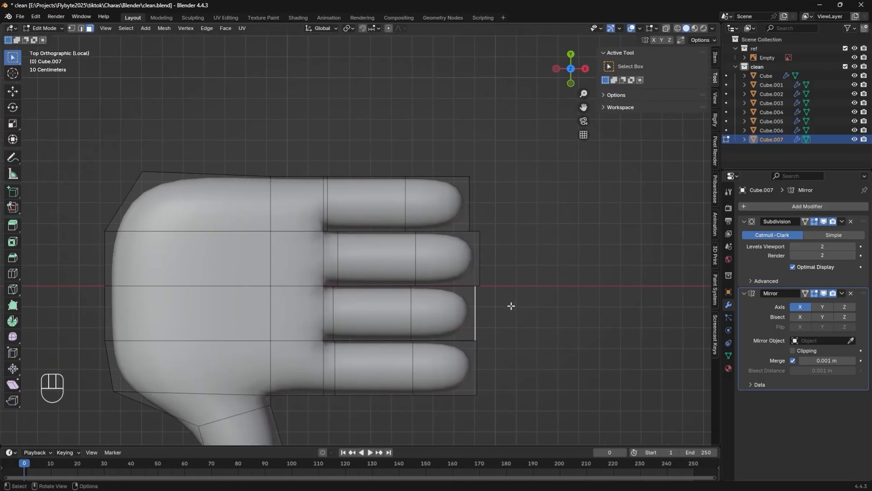
pyautogui.press('g')
pyautogui.press('x')
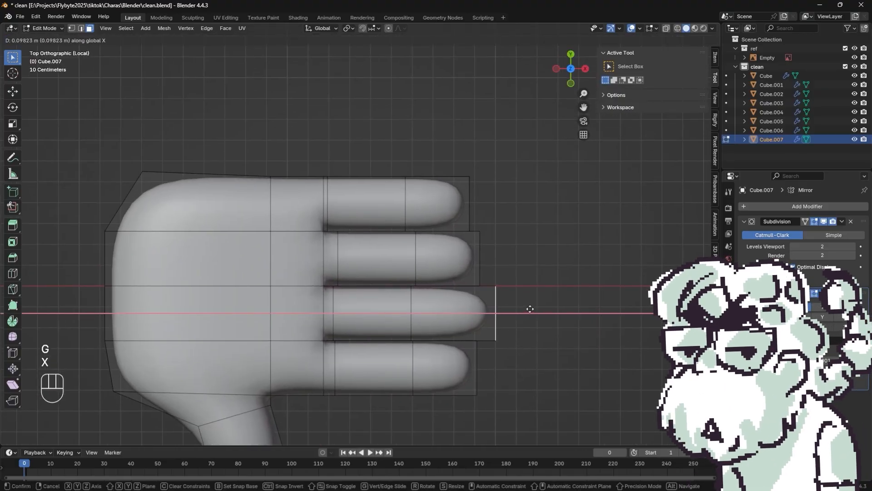
pyautogui.click(532, 299)
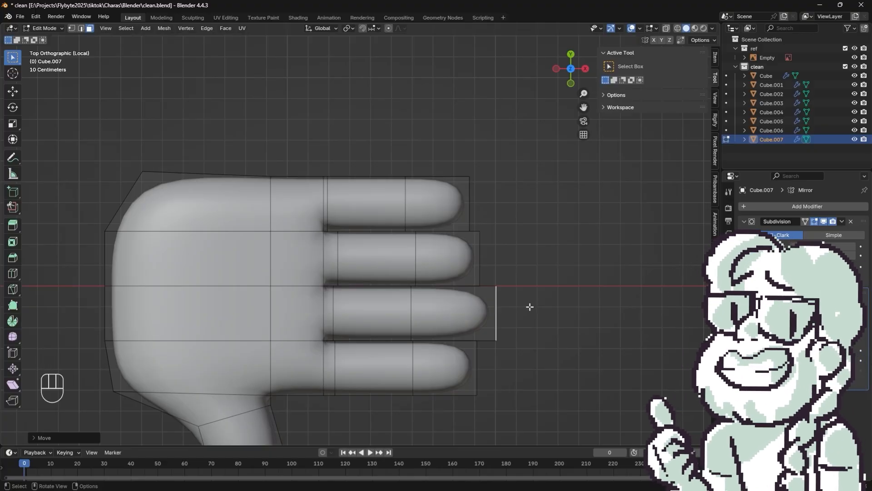
# Move the little finger's tip face about 0.1 m back along X to shorten that finger
pyautogui.moveTo(534, 300); pyautogui.dragTo(451, 182, button='middle')
pyautogui.press('3')
pyautogui.click(442, 218)
pyautogui.keyDown('alt'); pyautogui.moveTo(443, 223); pyautogui.dragTo(502, 338, button='middle'); pyautogui.keyUp('alt')
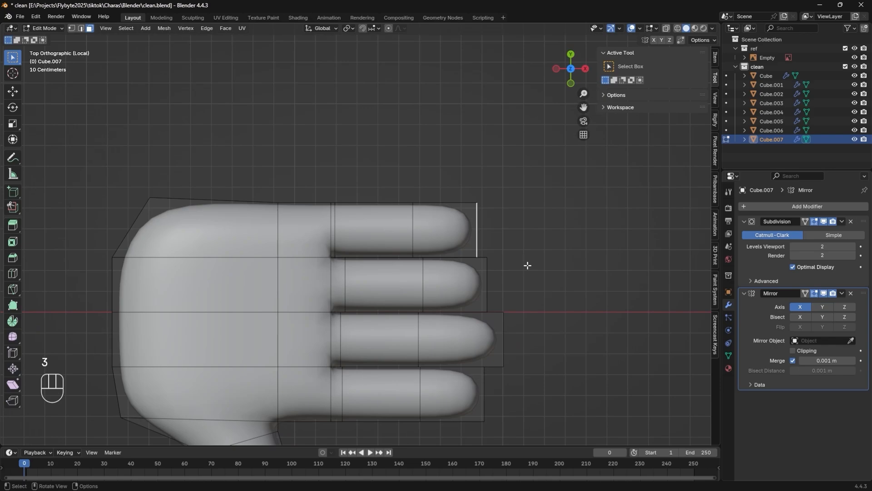
pyautogui.press('g')
pyautogui.press('x')
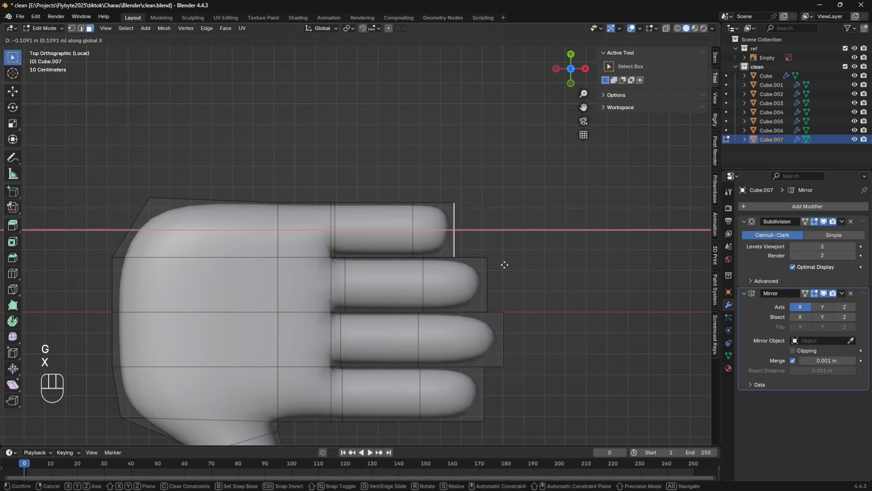
pyautogui.click(506, 265)
# Select the two outer vertices on the palm's underside at the base of the index and little fingers
pyautogui.keyDown('shift'); pyautogui.moveTo(502, 300); pyautogui.dragTo(514, 190, button='middle'); pyautogui.keyUp('shift')
pyautogui.keyDown('shift'); pyautogui.moveTo(512, 256); pyautogui.dragTo(354, 334, button='middle'); pyautogui.keyUp('shift')
pyautogui.press('Tab')
pyautogui.press('Tab')
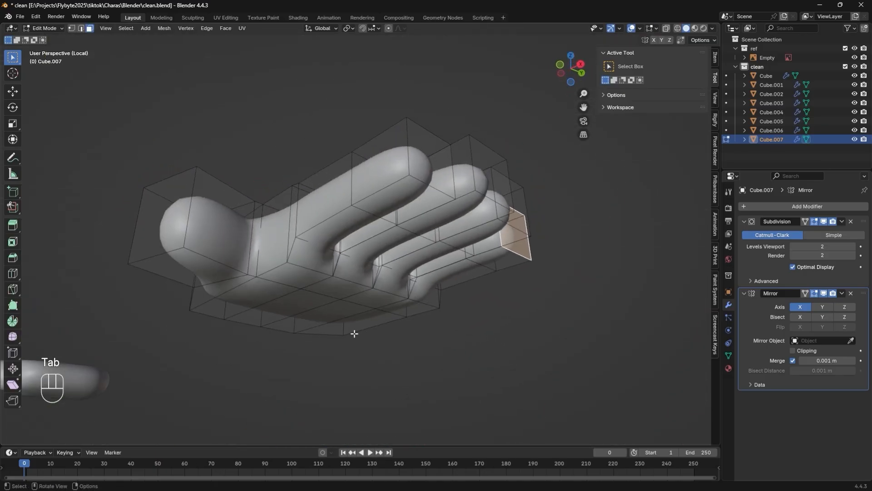
pyautogui.press('2')
pyautogui.click(309, 266)
pyautogui.moveTo(309, 265); pyautogui.dragTo(409, 337, button='middle')
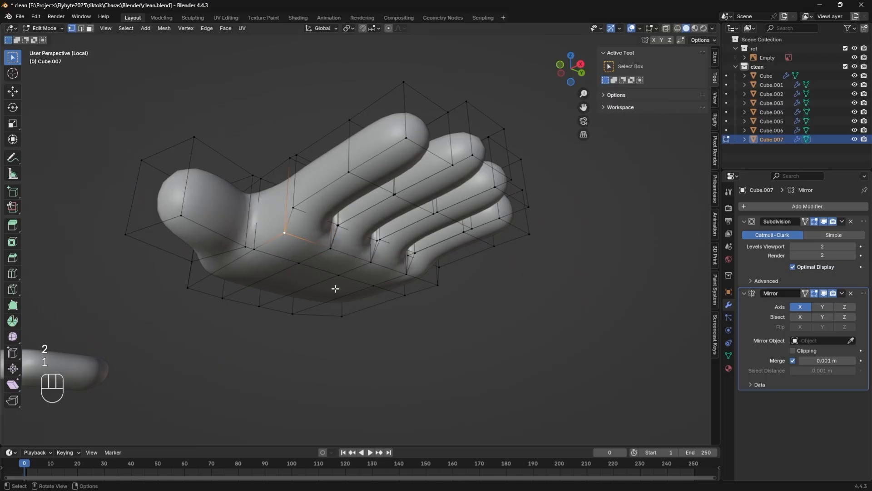
pyautogui.moveTo(335, 289); pyautogui.dragTo(348, 271, button='middle')
pyautogui.keyDown('alt'); pyautogui.moveTo(444, 312); pyautogui.dragTo(492, 241, button='middle'); pyautogui.keyUp('alt')
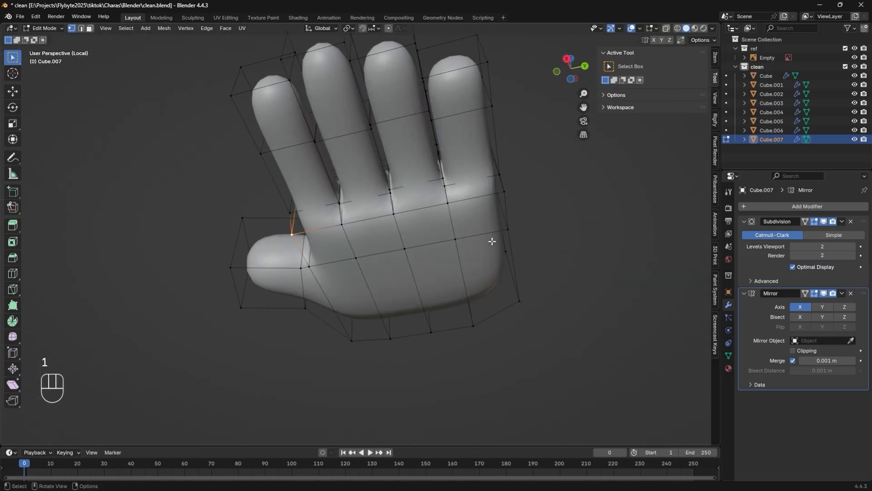
pyautogui.keyDown('alt'); pyautogui.moveTo(442, 330); pyautogui.dragTo(542, 299, button='middle'); pyautogui.keyUp('alt')
pyautogui.press('s')
pyautogui.press('x')
pyautogui.press('Escape')
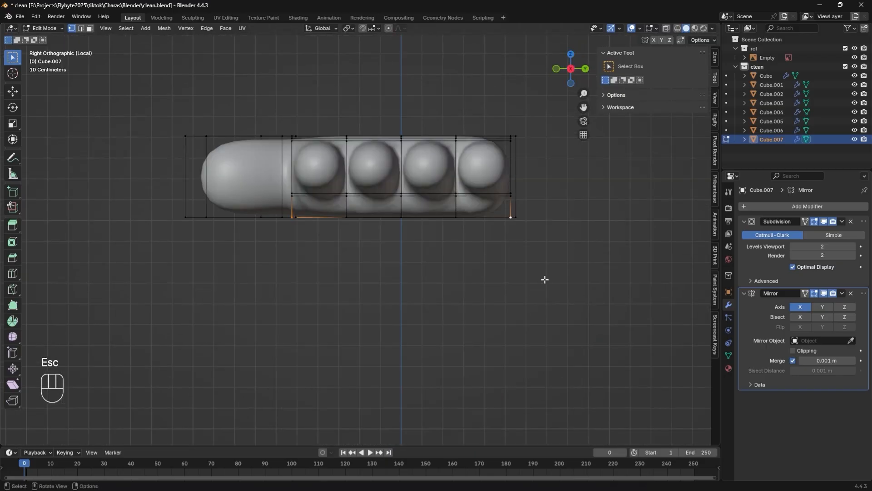
# Scale the two selected palm vertices slightly inward along Y and check the hand's smoothed shape
pyautogui.press('s')
pyautogui.press('y')
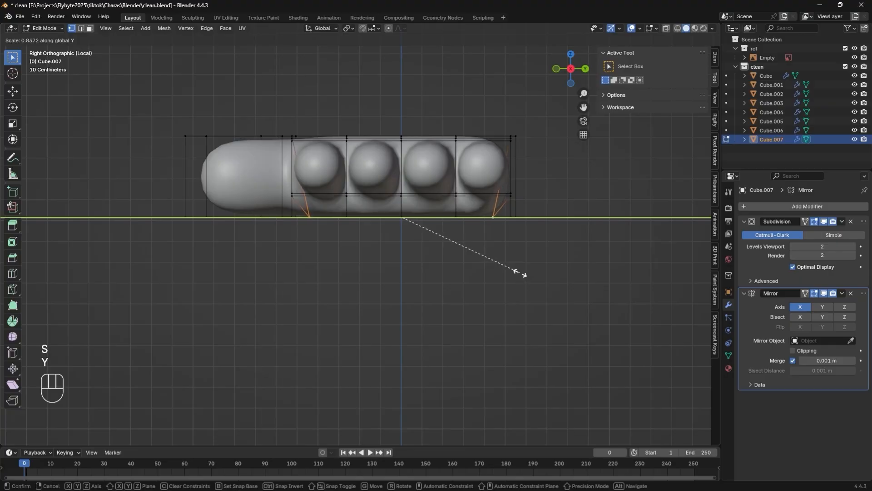
pyautogui.click(529, 267)
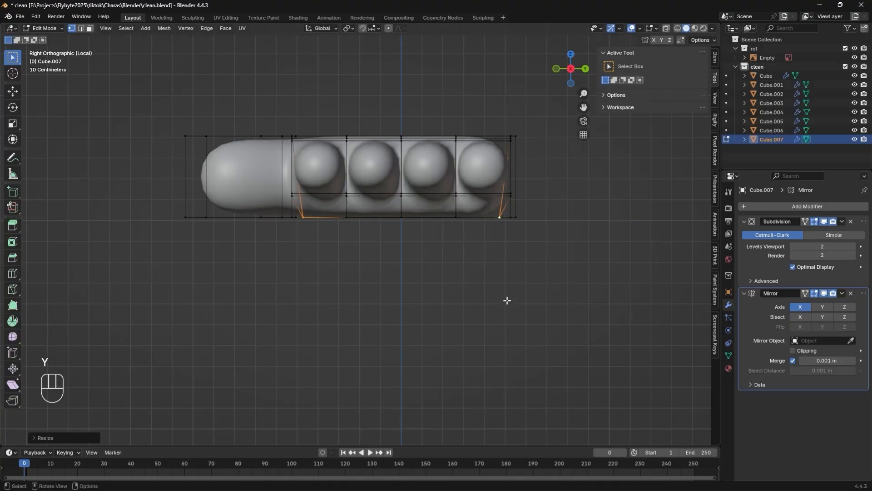
pyautogui.press('Tab')
pyautogui.moveTo(506, 298); pyautogui.dragTo(500, 278, button='middle')
pyautogui.press('Tab')
# Move the thumb's tip face diagonally outward by about 0.11 m in the top view to lengthen the thumb
pyautogui.moveTo(495, 342); pyautogui.dragTo(439, 276, button='middle')
pyautogui.press('3')
pyautogui.click(331, 238)
pyautogui.keyDown('shift'); pyautogui.moveTo(385, 289); pyautogui.dragTo(446, 335, button='middle'); pyautogui.keyUp('shift')
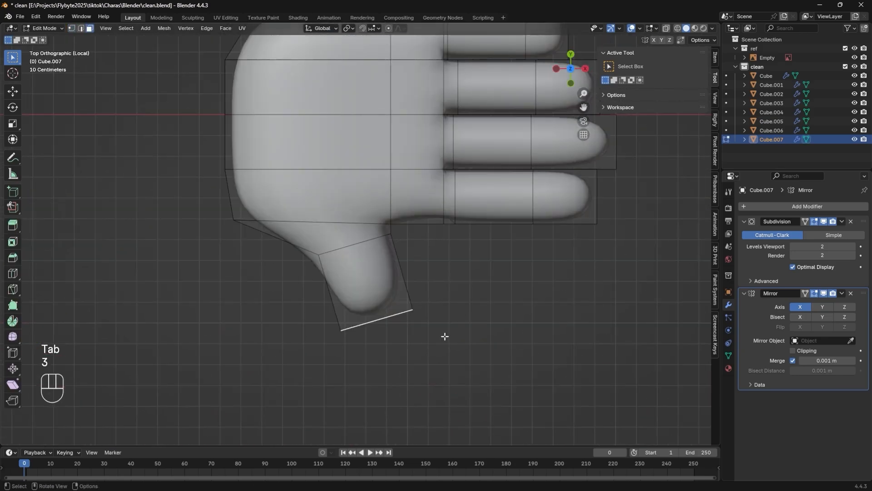
pyautogui.press('g')
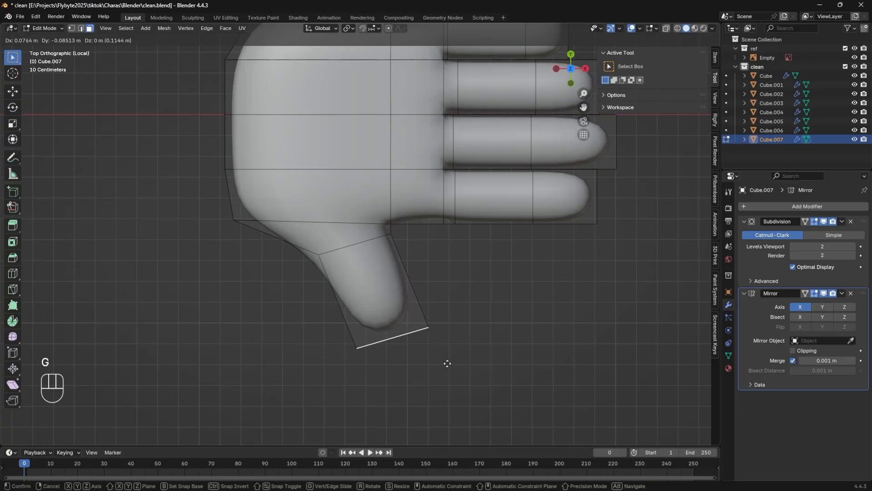
pyautogui.click(448, 363)
# Exit local view, scale the whole hand mesh down and move it to the end of the arm
pyautogui.press('Tab')
pyautogui.keyDown('ctrl'); pyautogui.moveTo(557, 301); pyautogui.dragTo(562, 276, button='middle'); pyautogui.keyUp('ctrl')
pyautogui.press('Tab')
pyautogui.press('a')
pyautogui.press('KP_Divide')
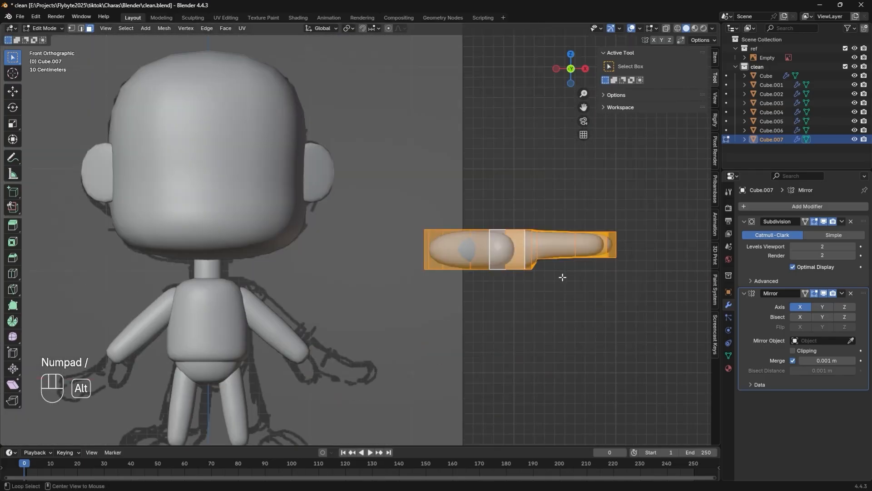
pyautogui.press('s')
pyautogui.click(557, 245)
pyautogui.press('g')
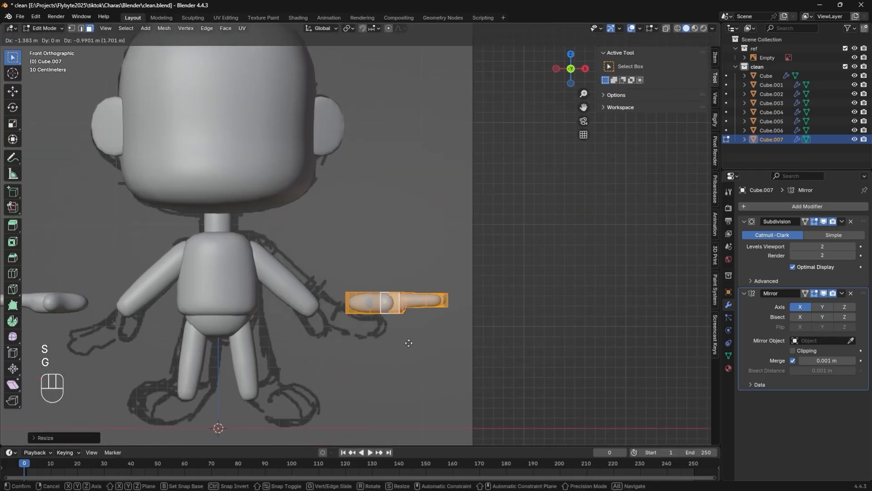
pyautogui.click(374, 351)
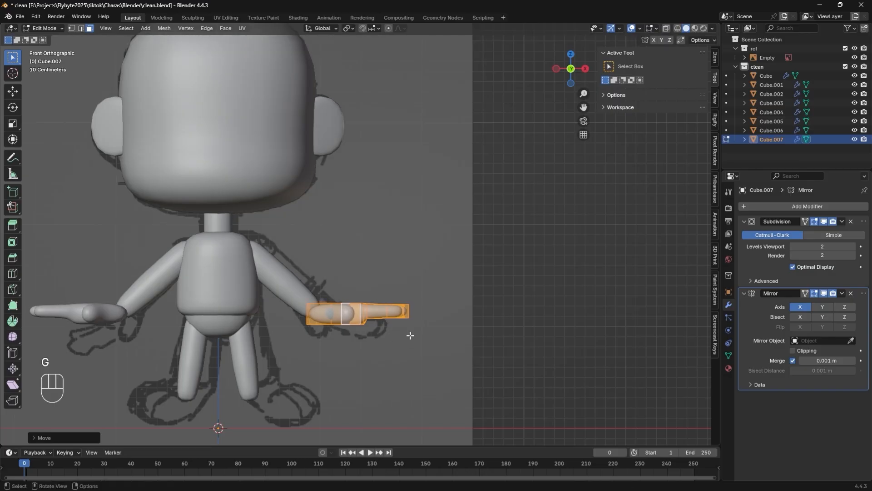
# Rotate the hand to follow the arm's downward slope and reposition it at the wrist
pyautogui.press('r')
pyautogui.click(405, 359)
pyautogui.press('g')
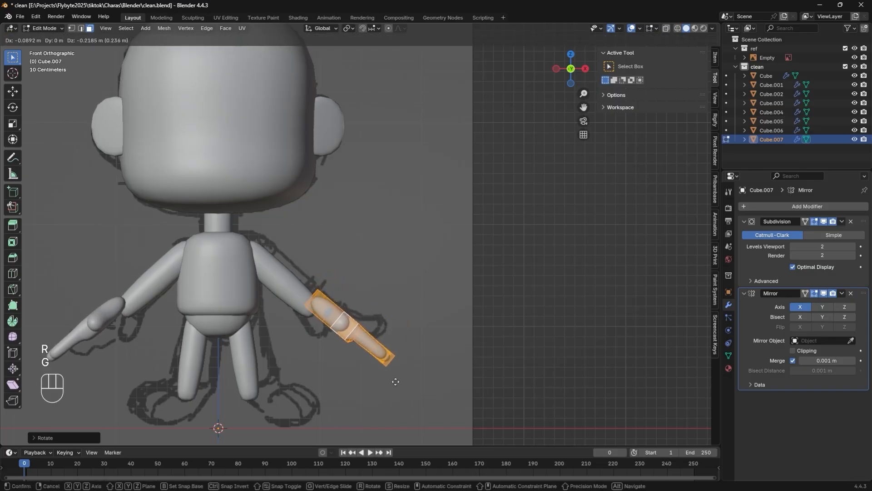
pyautogui.click(394, 388)
# Move the hand about 0.03 m along Y in the side view to line it up with the arm
pyautogui.keyDown('shift'); pyautogui.moveTo(425, 347); pyautogui.dragTo(464, 291, button='middle'); pyautogui.keyUp('shift')
pyautogui.keyDown('alt'); pyautogui.moveTo(463, 296); pyautogui.dragTo(413, 406, button='middle'); pyautogui.keyUp('alt')
pyautogui.keyDown('shift'); pyautogui.moveTo(380, 344); pyautogui.dragTo(436, 201, button='middle'); pyautogui.keyUp('shift')
pyautogui.press('g')
pyautogui.press('y')
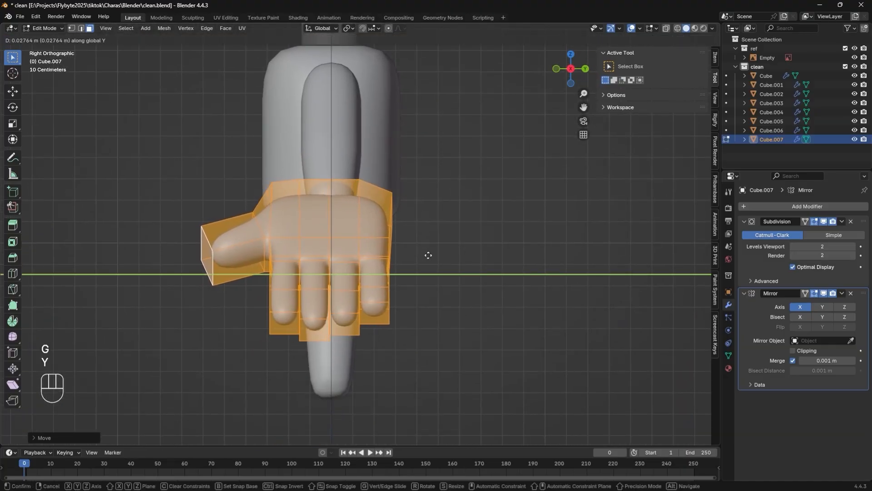
pyautogui.click(432, 254)
# Scale the hand down slightly in the front view and shift it against the wrist
pyautogui.keyDown('shift'); pyautogui.moveTo(432, 254); pyautogui.dragTo(491, 311, button='middle'); pyautogui.keyUp('shift')
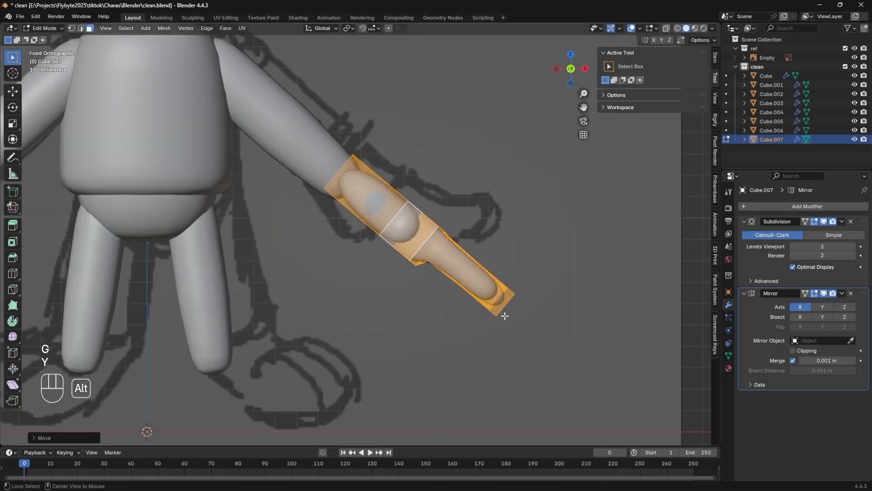
pyautogui.press('s')
pyautogui.click(516, 316)
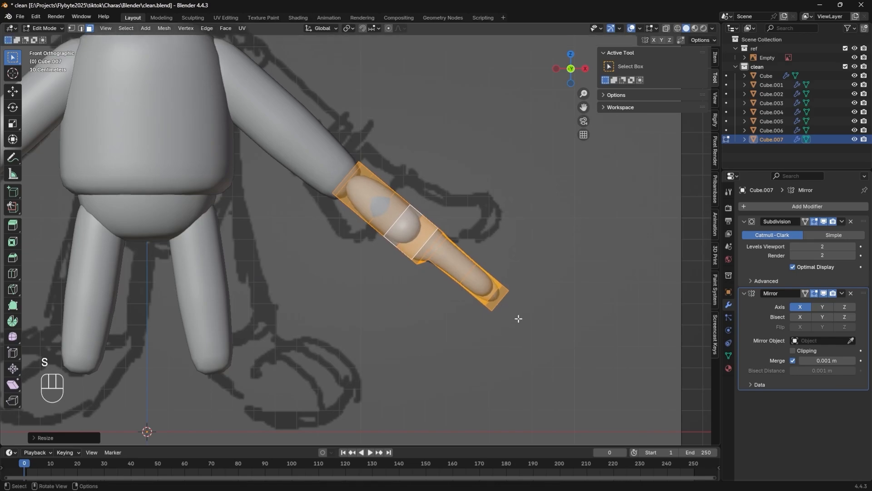
pyautogui.press('g')
pyautogui.click(511, 318)
# Nudge the hand slightly along negative Y in the side view to centre it on the arm
pyautogui.keyDown('shift'); pyautogui.moveTo(510, 316); pyautogui.dragTo(465, 355, button='middle'); pyautogui.keyUp('shift')
pyautogui.press('g')
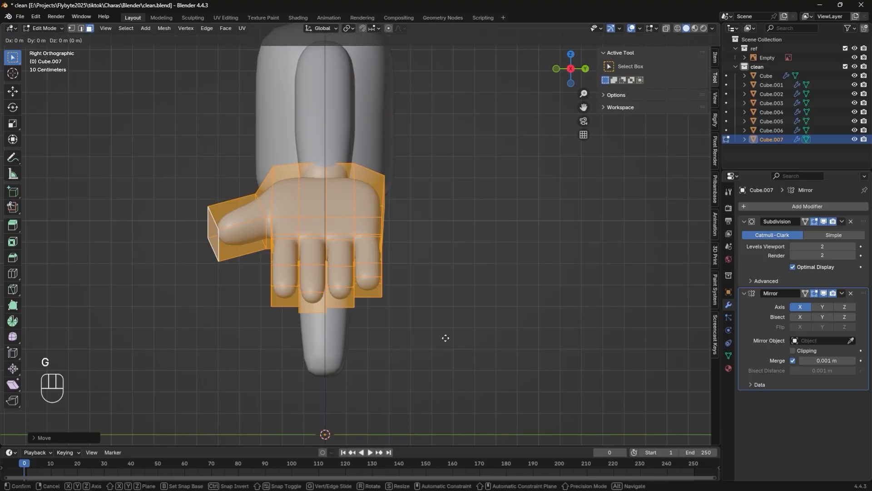
pyautogui.press('y')
pyautogui.press('Return')
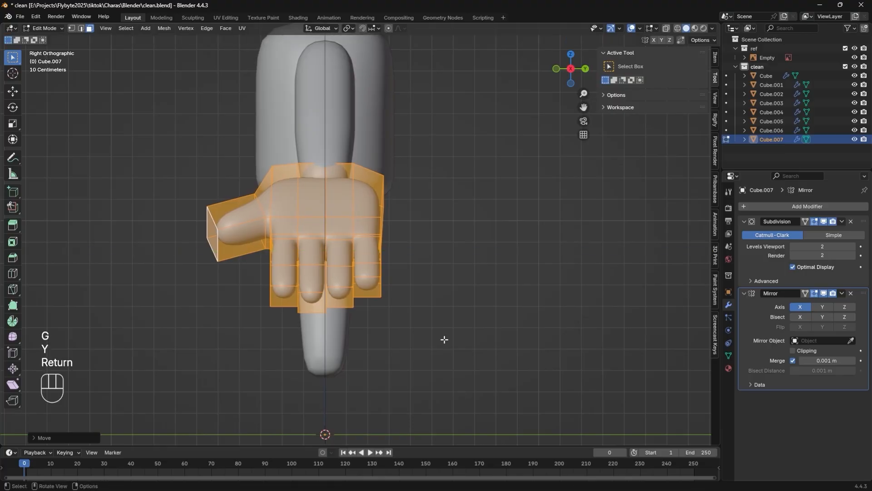
pyautogui.press('g')
pyautogui.press('y')
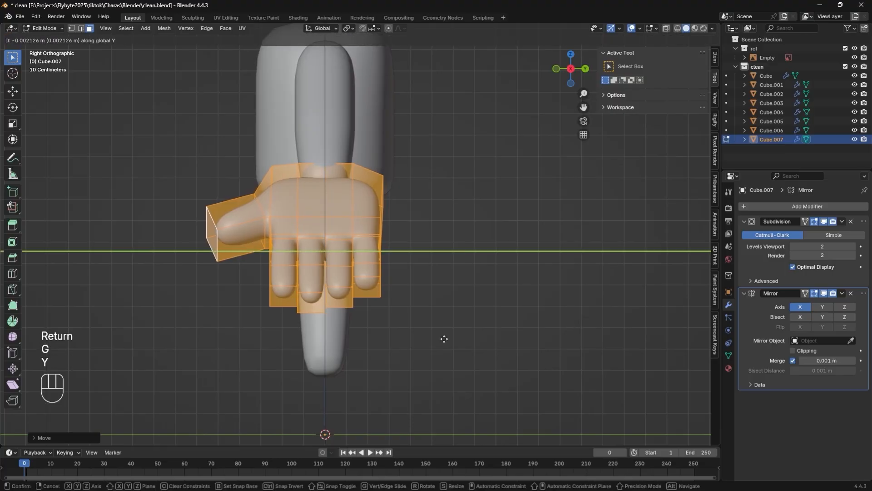
pyautogui.press('Return')
# Select the end face of the arm mesh at the wrist and scale it down to taper the forearm
pyautogui.moveTo(417, 312); pyautogui.dragTo(507, 357, button='middle')
pyautogui.press('Tab')
pyautogui.click(375, 207)
pyautogui.press('Tab')
pyautogui.moveTo(397, 196); pyautogui.dragTo(442, 295, button='middle')
pyautogui.keyDown('alt'); pyautogui.click(383, 215); pyautogui.keyUp('alt')
pyautogui.keyDown('alt'); pyautogui.moveTo(443, 296); pyautogui.dragTo(481, 295, button='middle'); pyautogui.keyUp('alt')
pyautogui.press('s')
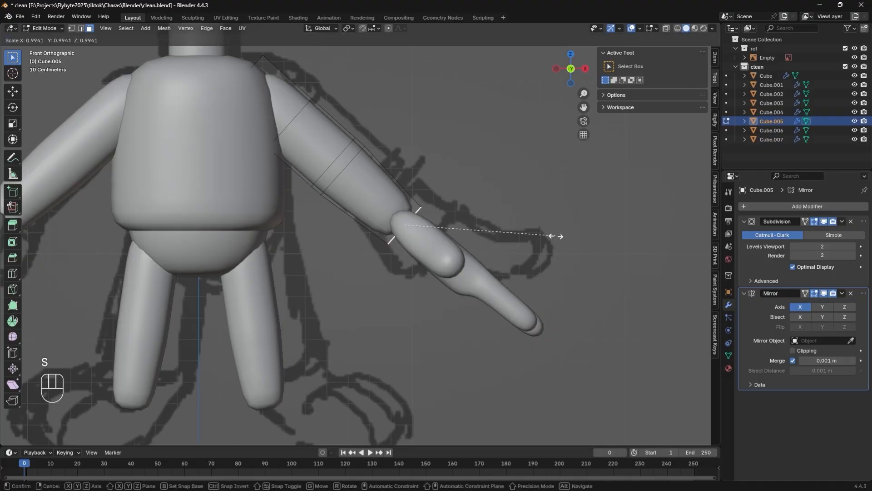
pyautogui.click(515, 241)
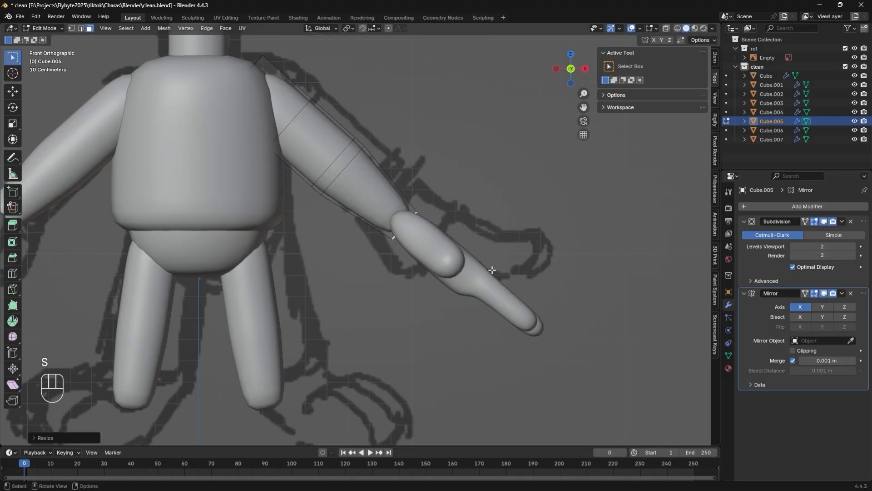
# Move the arm's end face further into the hand, using wireframe shading to fine-tune its position
pyautogui.press('g')
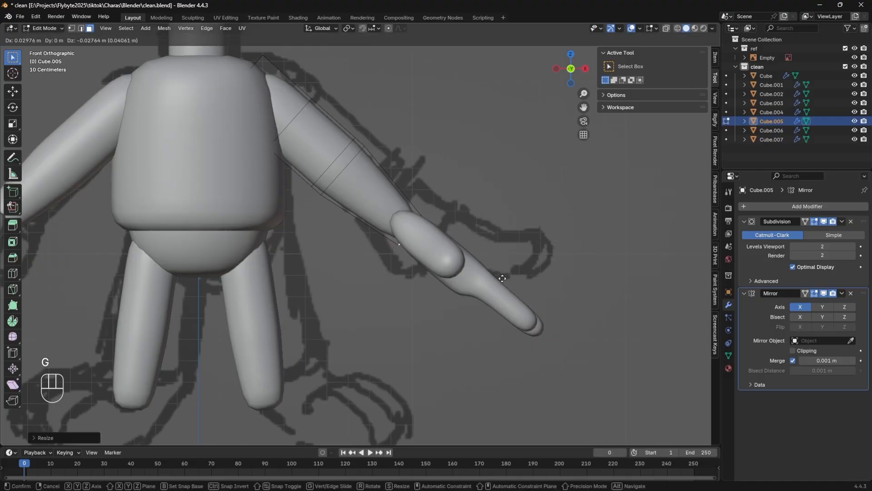
pyautogui.press('Return')
pyautogui.press('z')
pyautogui.click(383, 296)
pyautogui.moveTo(459, 332)
pyautogui.keyDown('ctrl'); pyautogui.mouseDown(button='middle')
pyautogui.moveTo(496, 241)
pyautogui.moveTo(486, 307)
pyautogui.mouseUp(button='middle'); pyautogui.keyUp('ctrl')
pyautogui.press('g')
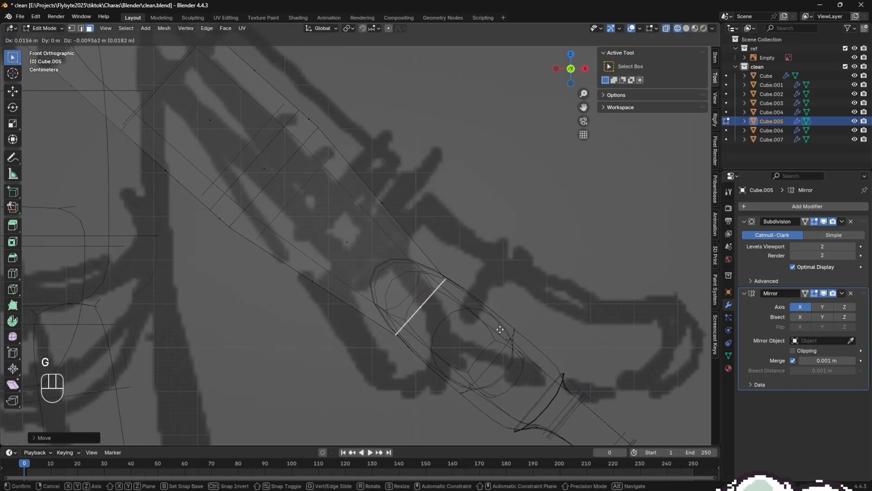
pyautogui.press('Return')
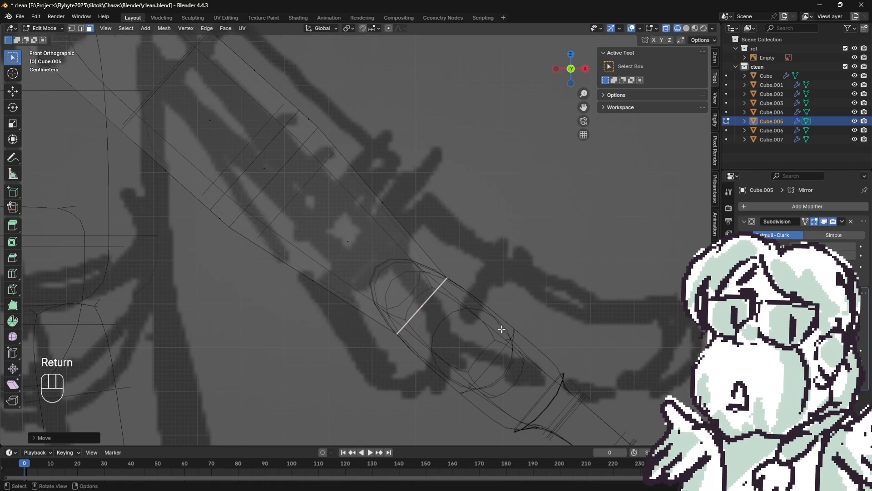
# Return to Object Mode and switch the viewport back to solid shading
pyautogui.press('Tab')
pyautogui.keyDown('shift'); pyautogui.moveTo(526, 267); pyautogui.dragTo(514, 266, button='middle'); pyautogui.keyUp('shift')
pyautogui.moveTo(497, 329)
pyautogui.keyDown('ctrl'); pyautogui.mouseDown(button='middle')
pyautogui.moveTo(464, 410)
pyautogui.moveTo(481, 377)
pyautogui.mouseUp(button='middle'); pyautogui.keyUp('ctrl')
pyautogui.hotkey('shift', 'z')
pyautogui.press('z')
pyautogui.moveTo(490, 306)
pyautogui.keyDown('shift'); pyautogui.mouseDown(button='middle')
pyautogui.moveTo(526, 312)
pyautogui.moveTo(538, 298)
pyautogui.moveTo(439, 329)
pyautogui.moveTo(497, 333)
pyautogui.moveTo(549, 312)
pyautogui.moveTo(491, 336)
pyautogui.moveTo(536, 337)
pyautogui.moveTo(522, 315)
pyautogui.moveTo(478, 321)
pyautogui.mouseUp(button='middle'); pyautogui.keyUp('shift')
# Scale the whole hand mesh down slightly in Edit Mode from the front view
pyautogui.click(481, 315)
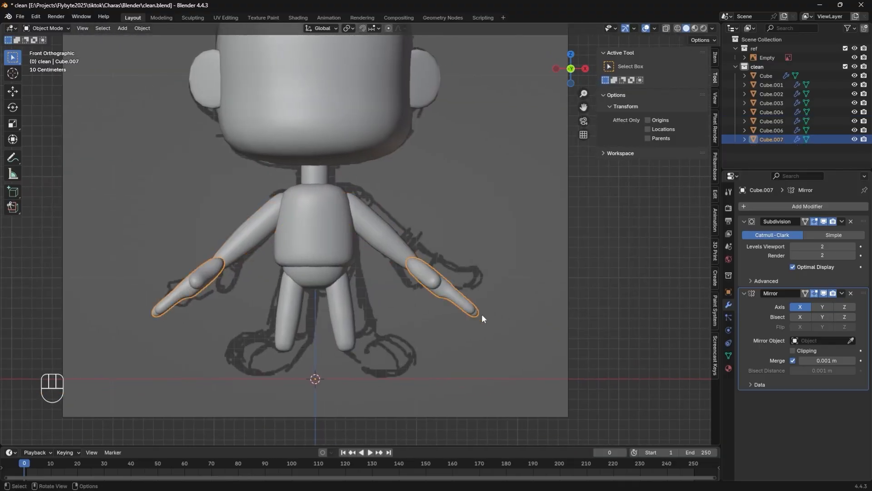
pyautogui.press('Tab')
pyautogui.keyDown('shift'); pyautogui.moveTo(502, 242); pyautogui.dragTo(470, 326, button='middle'); pyautogui.keyUp('shift')
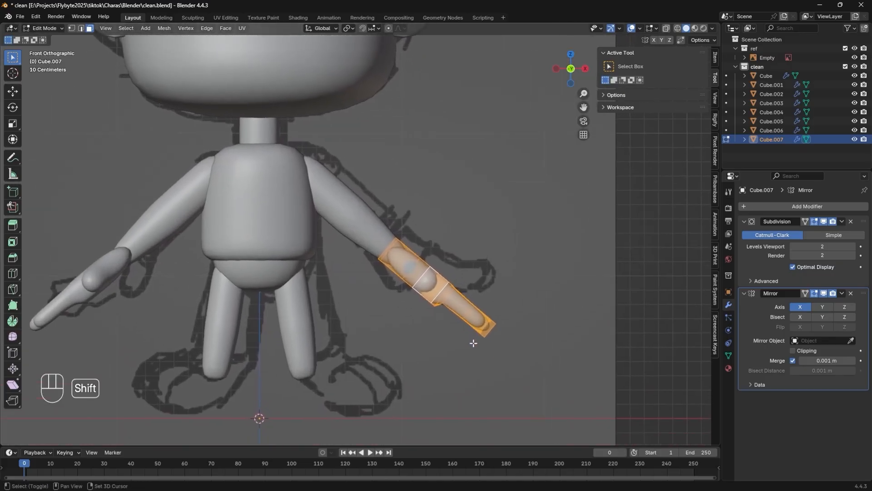
pyautogui.press('s')
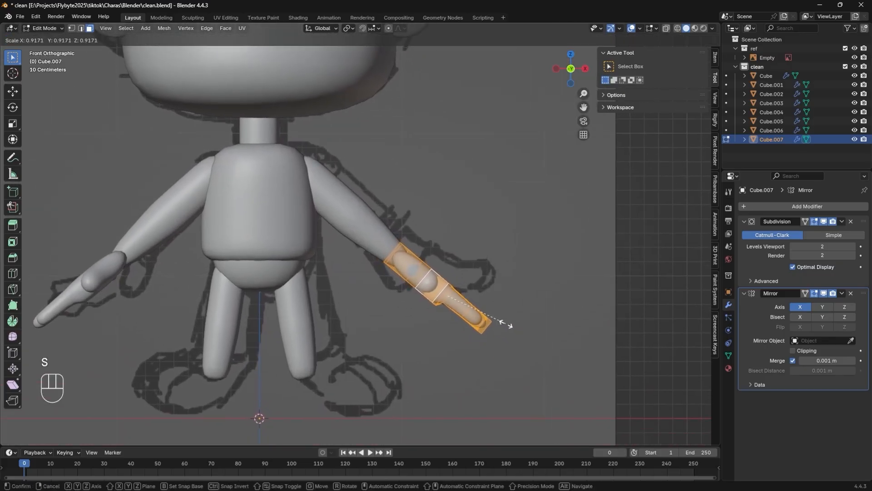
pyautogui.click(508, 321)
# Move the scaled hand mesh so that it lines up with the end of the forearm
pyautogui.keyDown('alt'); pyautogui.moveTo(510, 317); pyautogui.dragTo(551, 268, button='middle'); pyautogui.keyUp('alt')
pyautogui.keyDown('shift'); pyautogui.moveTo(540, 307); pyautogui.dragTo(487, 325, button='middle'); pyautogui.keyUp('shift')
pyautogui.press('g')
pyautogui.click(528, 300)
pyautogui.press('Tab')
pyautogui.press('Tab')
# Reposition individual faces and edges of the hand mesh to refine its fit at the wrist
pyautogui.press('3')
pyautogui.scroll(2, 488, 326)
pyautogui.press('g')
pyautogui.press('Return')
pyautogui.press('2')
pyautogui.moveTo(494, 294); pyautogui.dragTo(400, 304, button='middle')
pyautogui.press('g')
pyautogui.click(539, 322)
# Select edge loops of the hand and move and rotate them to refine the palm's shape
pyautogui.press('2')
pyautogui.keyDown('alt'); pyautogui.click(473, 271); pyautogui.keyUp('alt')
pyautogui.press('g')
pyautogui.scroll(3, 483, 360)
pyautogui.press('g')
pyautogui.press('1')
pyautogui.press('2')
pyautogui.press('g')
pyautogui.press('Return')
pyautogui.press('r')
pyautogui.press('3')
pyautogui.press('g')
pyautogui.press('Tab')
# Move edges at the wrist end of the palm, viewed square to the hand, to round its outline around the forearm
pyautogui.press('Tab')
pyautogui.press('2')
pyautogui.scroll(4, 436, 311)
pyautogui.press('KP_4')
pyautogui.press('KP_1')
pyautogui.press('KP_2')
pyautogui.press('KP_8')
pyautogui.press('KP_8')
pyautogui.press('KP_8')
pyautogui.press('KP_8')
pyautogui.press('KP_2')
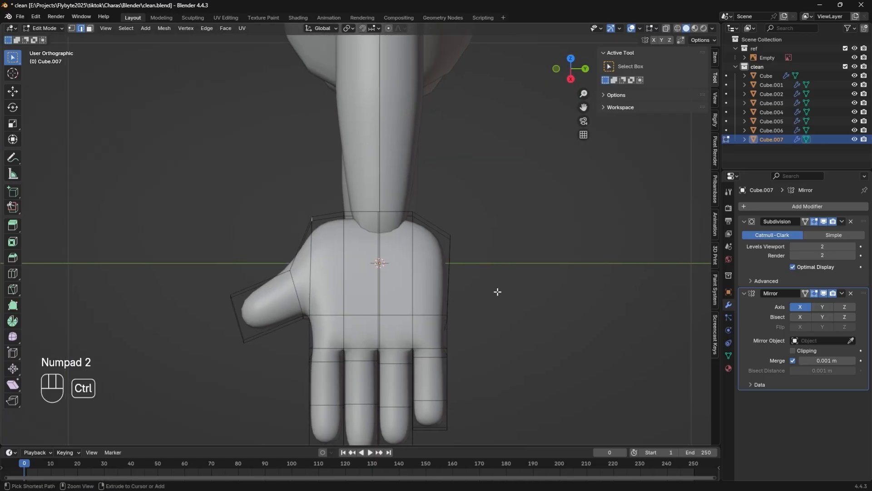
pyautogui.keyDown('ctrl'); pyautogui.moveTo(497, 292); pyautogui.dragTo(352, 290, button='middle'); pyautogui.keyUp('ctrl')
pyautogui.press('g')
pyautogui.press('Return')
pyautogui.click(510, 203)
pyautogui.moveTo(520, 230); pyautogui.dragTo(535, 268, button='middle')
pyautogui.press('g')
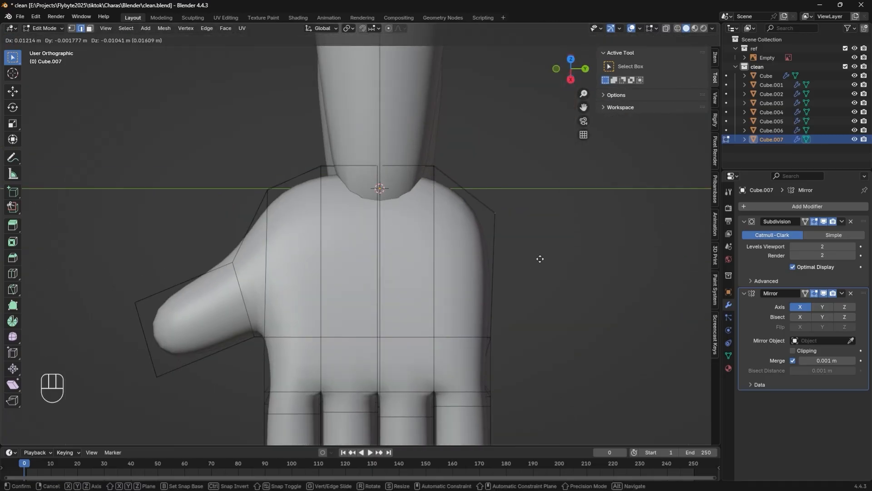
# Select the entire hand mesh, rescale it and reposition it on the arm, then return to Object Mode
pyautogui.press('Tab')
pyautogui.press('Tab')
pyautogui.press('a')
pyautogui.press('s')
pyautogui.press('g')
pyautogui.press('Tab')
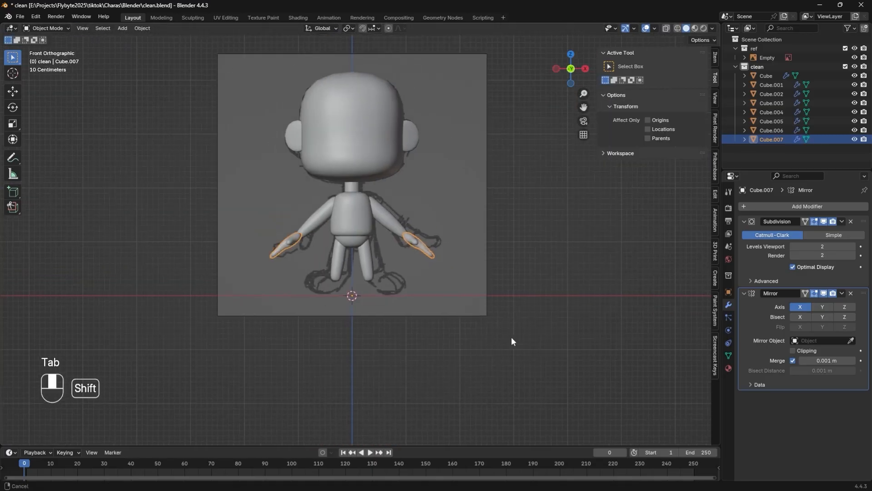
# Add a cube for the foot with a level 2 Subdivision modifier
pyautogui.press('a')
pyautogui.press('a')
pyautogui.moveTo(511, 338); pyautogui.dragTo(460, 314, button='middle')
pyautogui.keyDown('ctrl'); pyautogui.moveTo(460, 314); pyautogui.dragTo(463, 291, button='middle'); pyautogui.keyUp('ctrl')
pyautogui.keyDown('shift'); pyautogui.moveTo(458, 335); pyautogui.dragTo(486, 292, button='middle'); pyautogui.keyUp('shift')
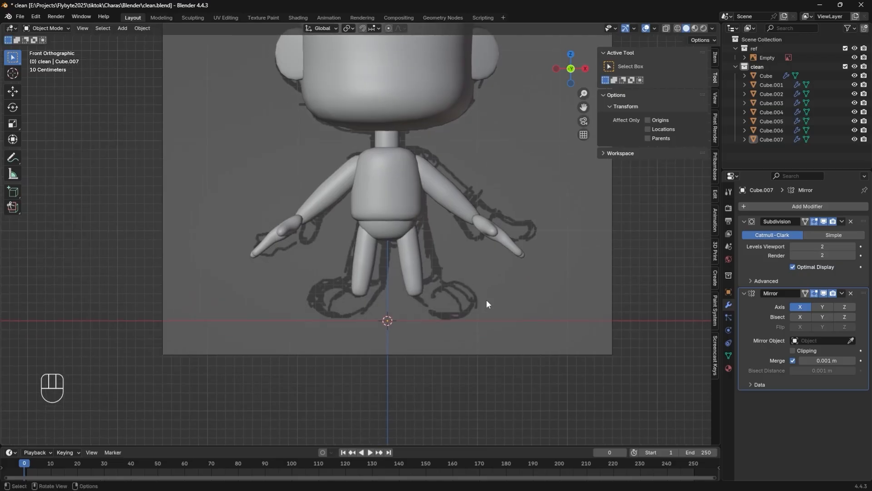
pyautogui.press('a')
pyautogui.press('a')
pyautogui.hotkey('shift', 'a')
pyautogui.moveTo(463, 313)
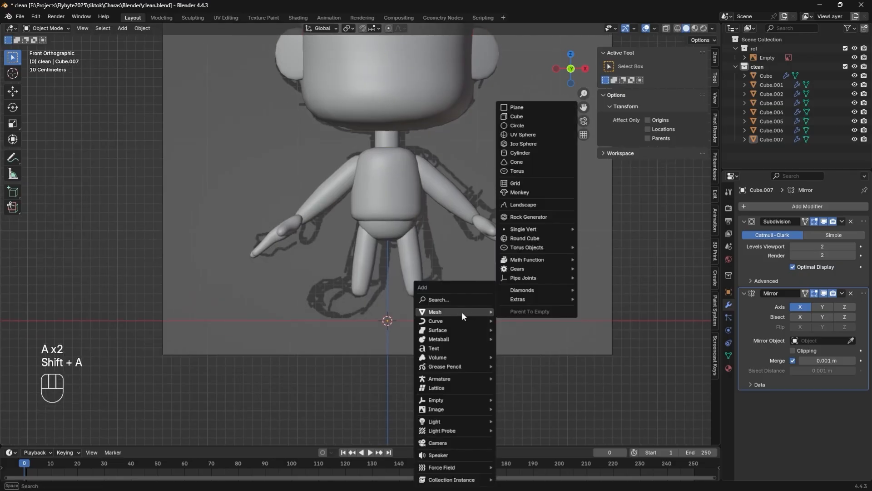
pyautogui.click(528, 117)
pyautogui.hotkey('ctrl', '2')
pyautogui.press('q')
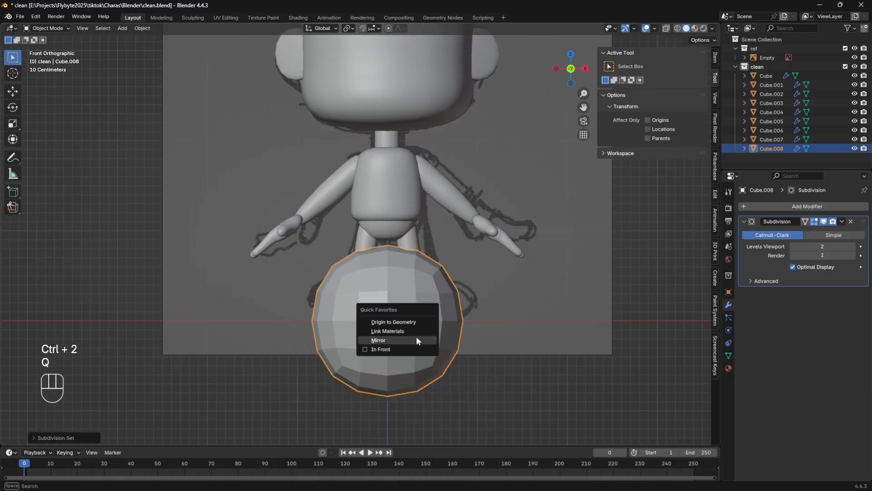
pyautogui.press('Tab')
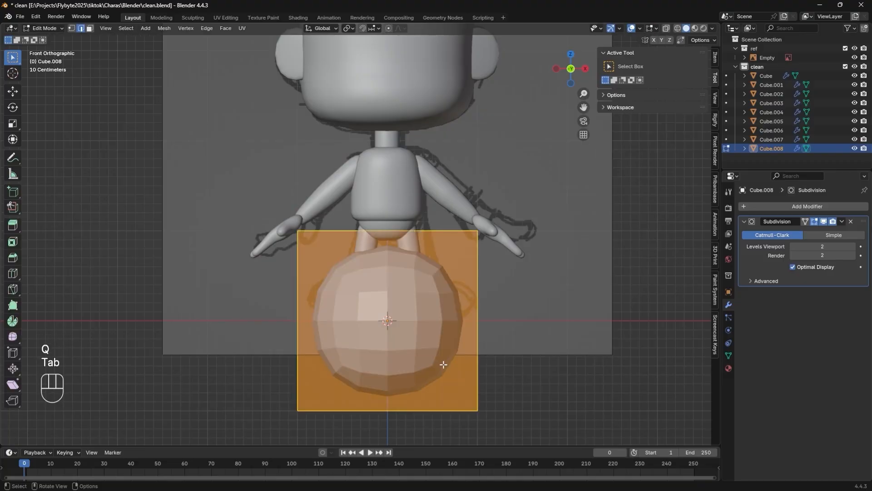
pyautogui.press('g')
pyautogui.press('Escape')
pyautogui.press('Tab')
# Mirror the new cube across X and move its mesh sideways off the centre line by about 1 m
pyautogui.press('q')
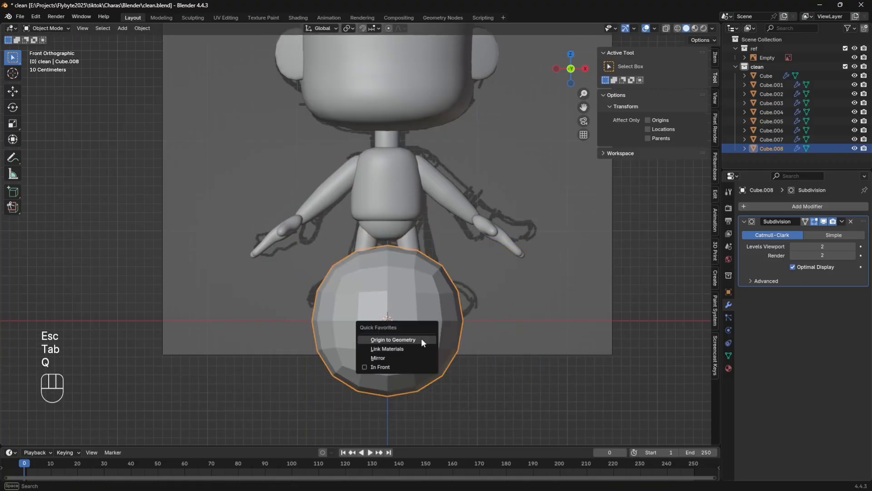
pyautogui.click(399, 358)
pyautogui.press('Tab')
pyautogui.press('g')
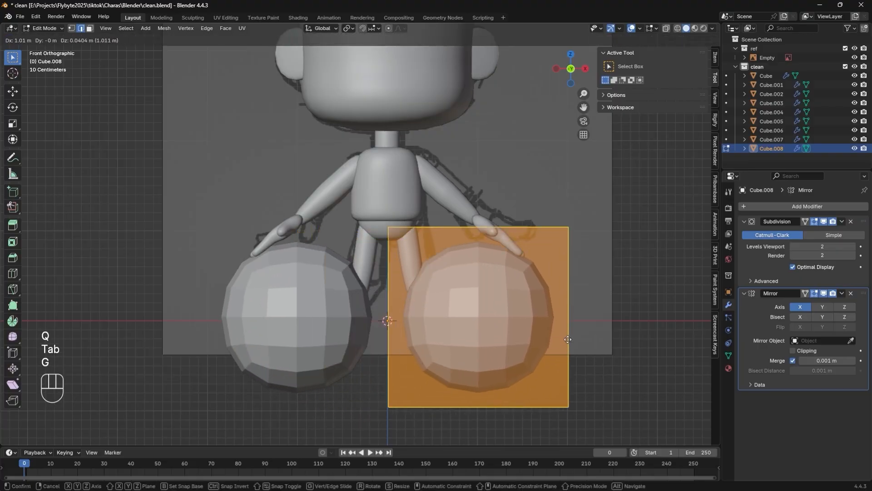
pyautogui.click(574, 343)
# Scale the mirrored cube down to foot size and place it at the end of the leg
pyautogui.press('s')
pyautogui.click(506, 344)
pyautogui.press('g')
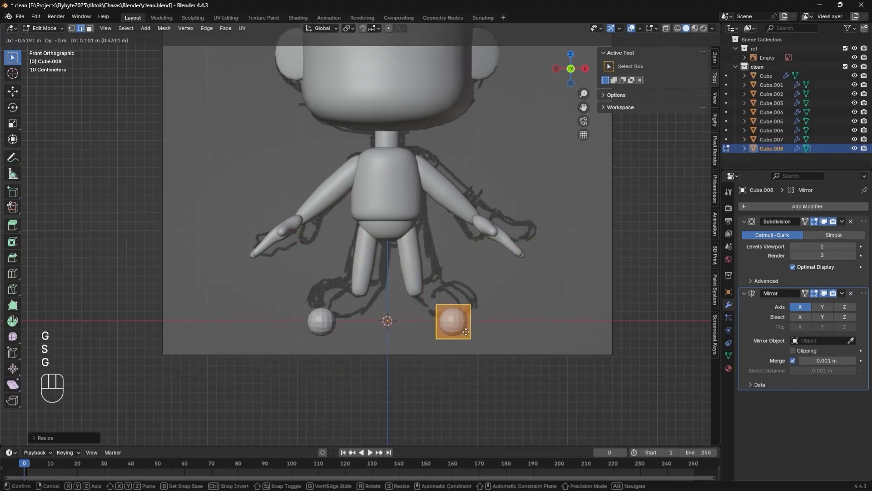
pyautogui.click(431, 312)
pyautogui.press('s')
pyautogui.click(447, 322)
# Lower the foot cube along Z by about 0.09 m to ground level in the side view
pyautogui.keyDown('shift'); pyautogui.moveTo(458, 342); pyautogui.dragTo(456, 300, button='middle'); pyautogui.keyUp('shift')
pyautogui.keyDown('shift'); pyautogui.moveTo(490, 326); pyautogui.dragTo(518, 306, button='middle'); pyautogui.keyUp('shift')
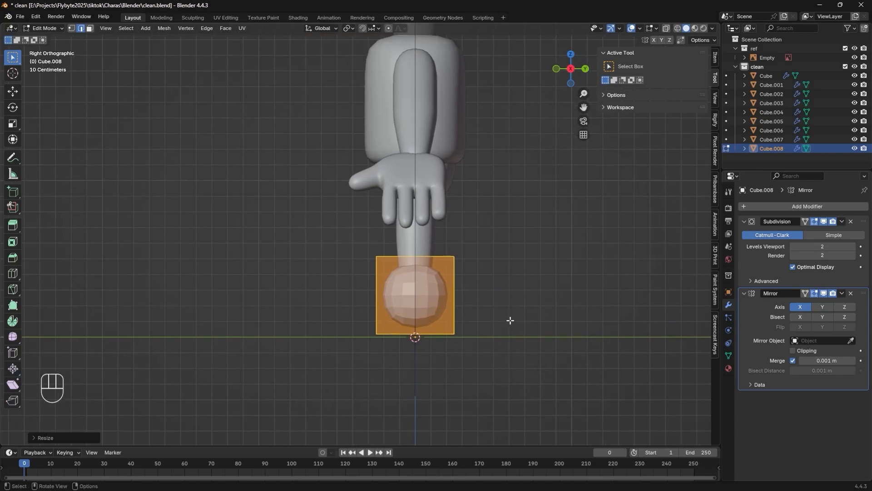
pyautogui.keyDown('shift'); pyautogui.moveTo(482, 337); pyautogui.dragTo(480, 342, button='middle'); pyautogui.keyUp('shift')
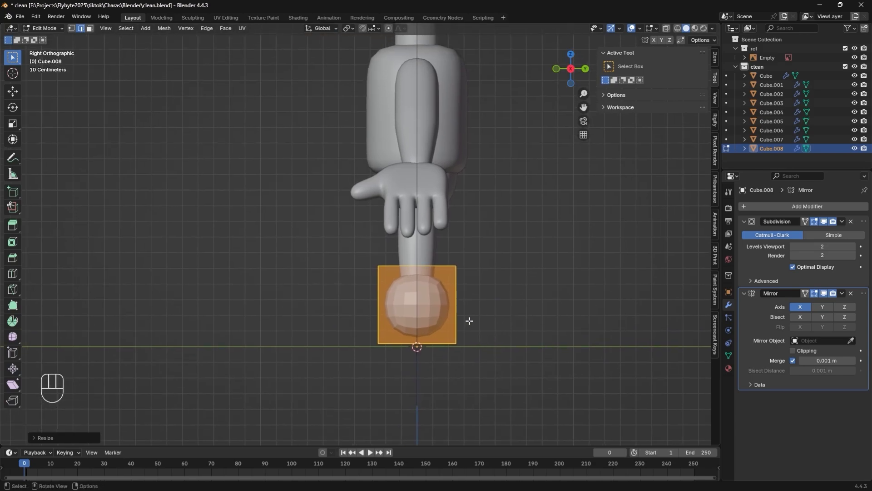
pyautogui.press('g')
pyautogui.press('z')
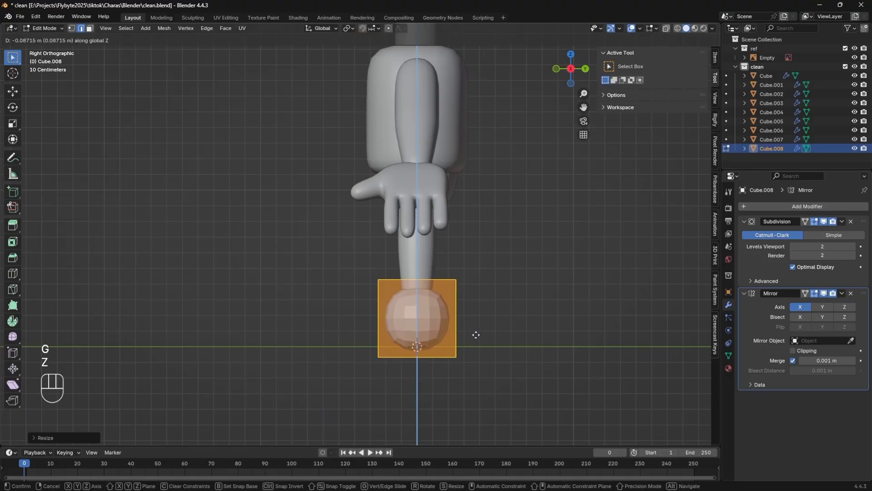
pyautogui.click(477, 336)
# Extrude the foot cube's front face forward by about 0.32 m to form the toe area
pyautogui.moveTo(469, 343); pyautogui.dragTo(515, 357, button='middle')
pyautogui.press('3')
pyautogui.click(522, 383)
pyautogui.scroll(3, 506, 383)
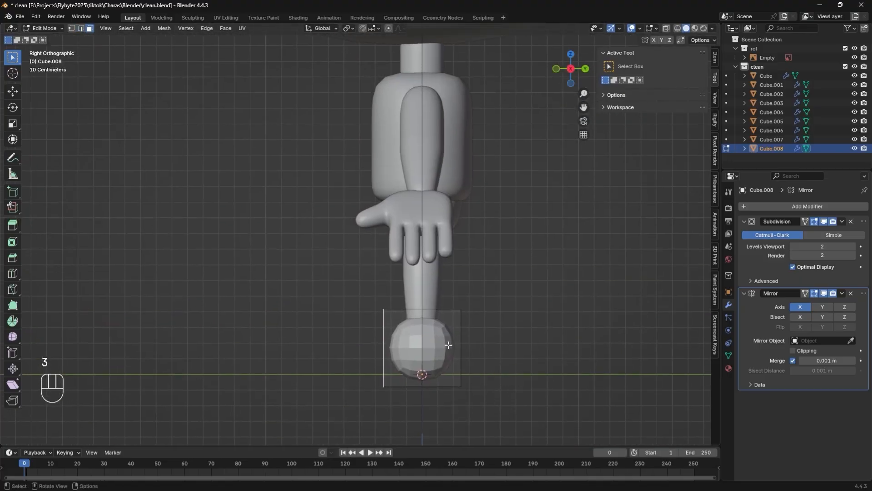
pyautogui.press('e')
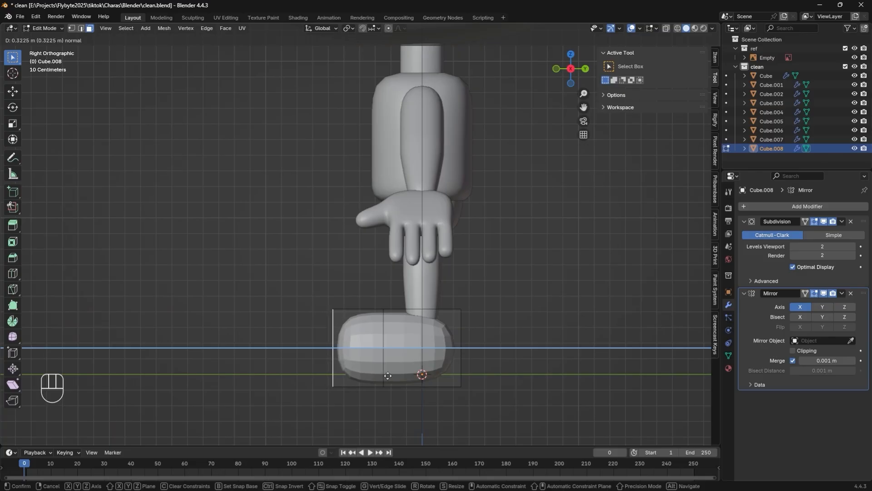
pyautogui.click(387, 376)
# Scale the toe face down along Z and lower it about 0.1 m to slope the foot's top
pyautogui.keyDown('shift'); pyautogui.moveTo(410, 379); pyautogui.dragTo(533, 294, button='middle'); pyautogui.keyUp('shift')
pyautogui.press('s')
pyautogui.press('z')
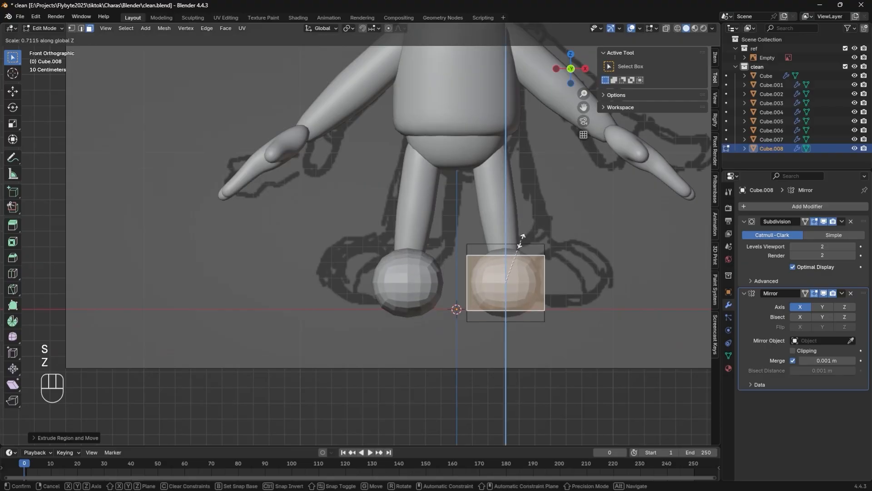
pyautogui.click(520, 249)
pyautogui.press('g')
pyautogui.press('z')
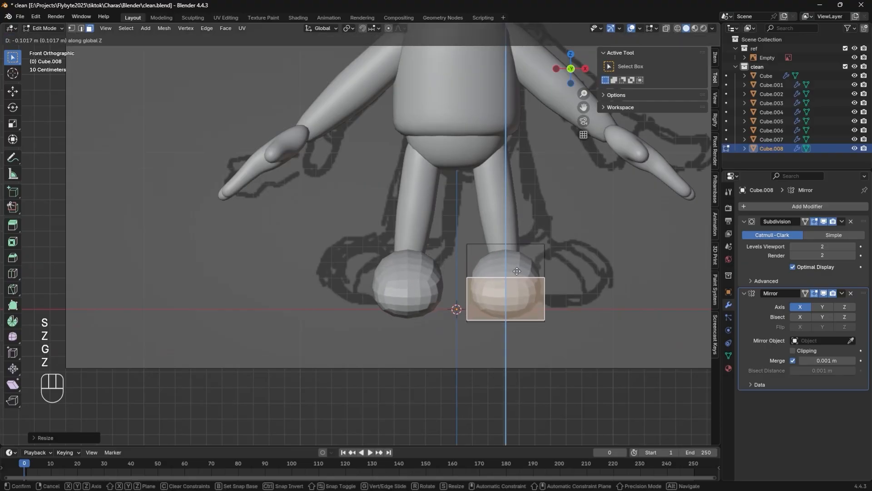
pyautogui.click(517, 271)
# Shade the foot object smooth in Object Mode and return to editing its mesh
pyautogui.keyDown('shift'); pyautogui.moveTo(517, 273); pyautogui.dragTo(490, 321, button='middle'); pyautogui.keyUp('shift')
pyautogui.press('Tab')
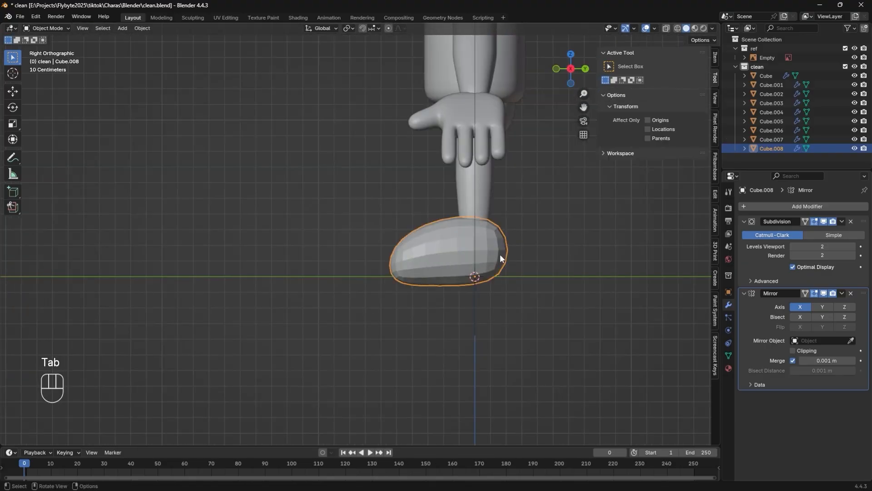
pyautogui.rightClick(487, 248)
pyautogui.click(486, 247)
pyautogui.keyDown('shift'); pyautogui.moveTo(483, 245); pyautogui.dragTo(472, 288, button='middle'); pyautogui.keyUp('shift')
pyautogui.press('Tab')
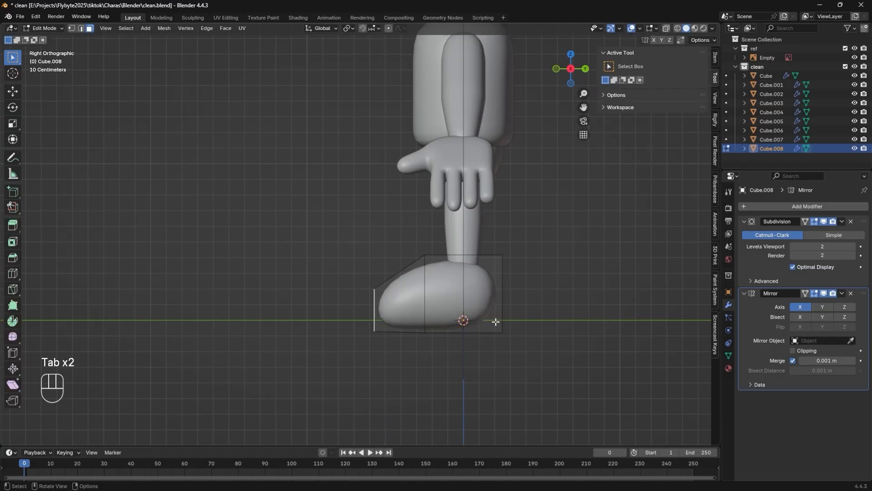
# Add a horizontal loop cut around the foot and slide it down close to the sole
pyautogui.hotkey('ctrl', 'r')
pyautogui.click(500, 316)
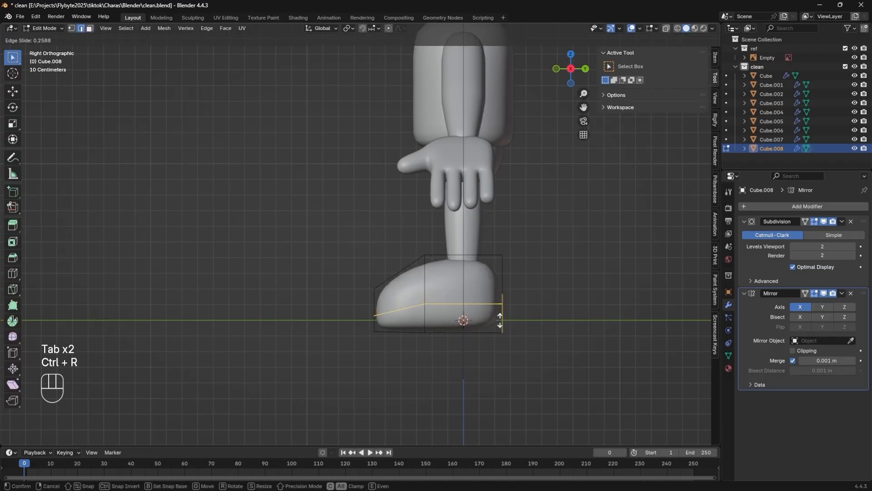
pyautogui.click(503, 340)
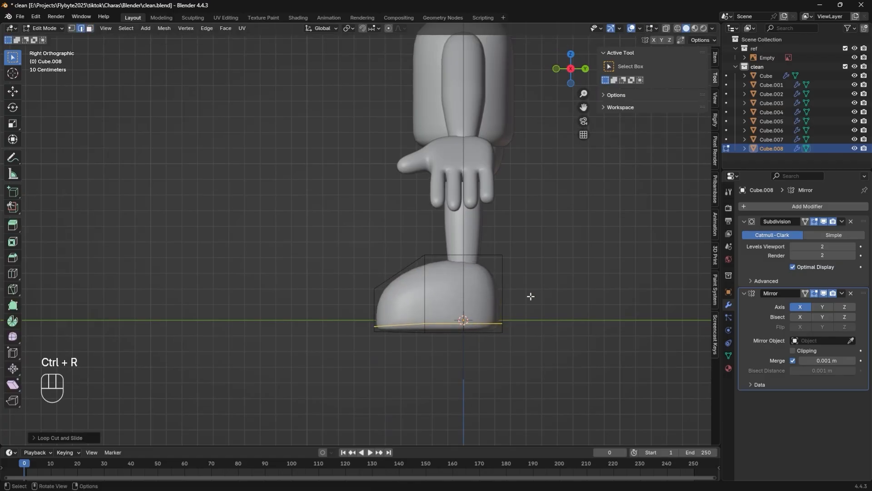
# Flatten the entire foot mesh along Z to about 0.6 of its height
pyautogui.press('a')
pyautogui.press('s')
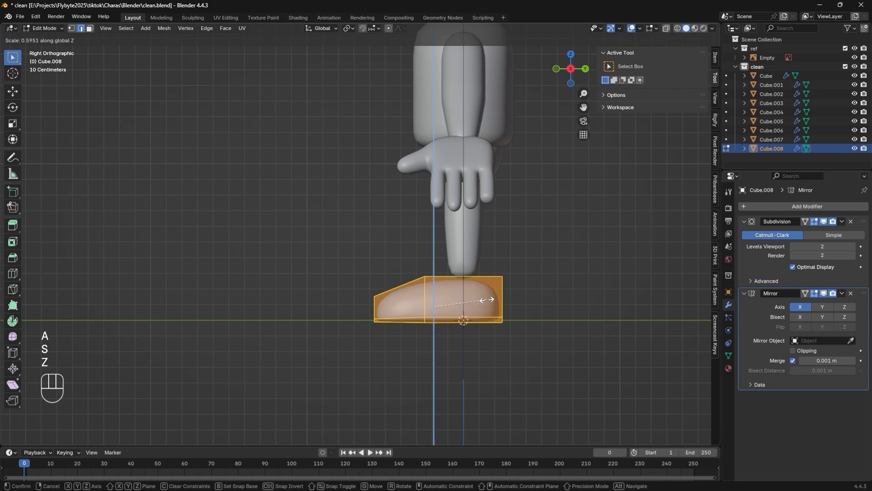
pyautogui.click(490, 303)
# Shift the foot mesh outward along X by about 0.02 m to centre it beneath the leg
pyautogui.keyDown('shift'); pyautogui.moveTo(523, 342); pyautogui.dragTo(497, 323, button='middle'); pyautogui.keyUp('shift')
pyautogui.keyDown('alt'); pyautogui.moveTo(497, 323); pyautogui.dragTo(576, 337, button='middle'); pyautogui.keyUp('alt')
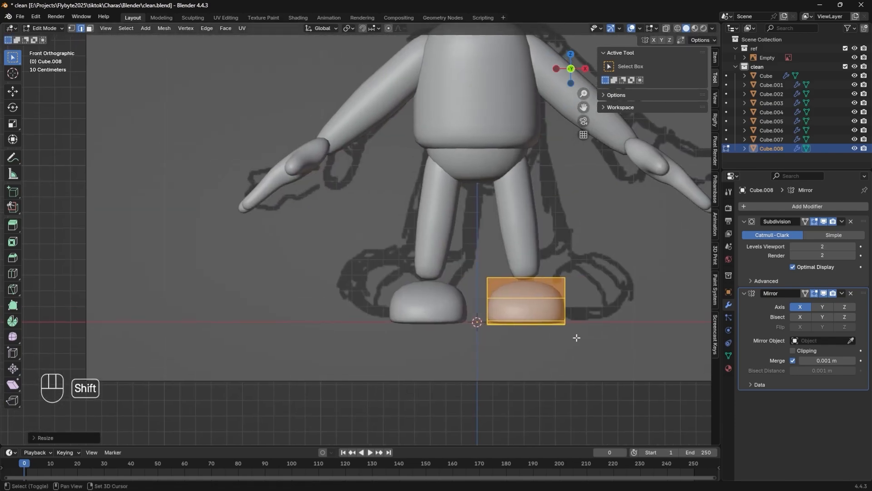
pyautogui.press('g')
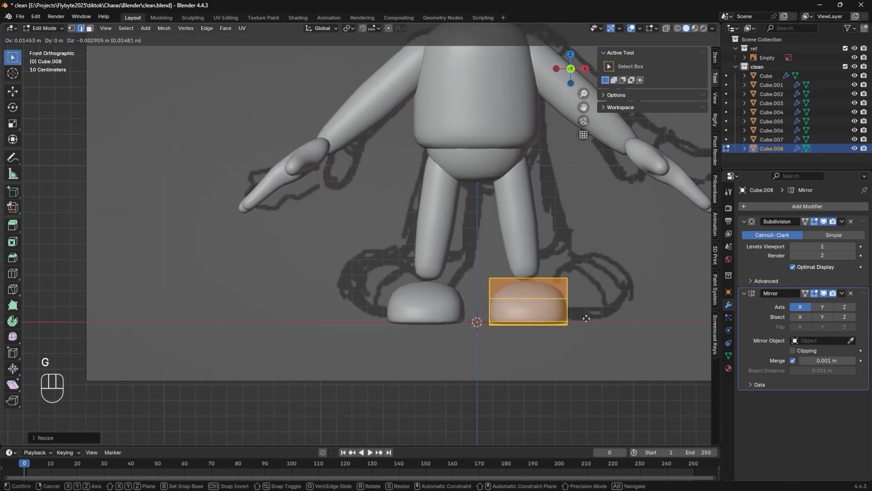
pyautogui.press('x')
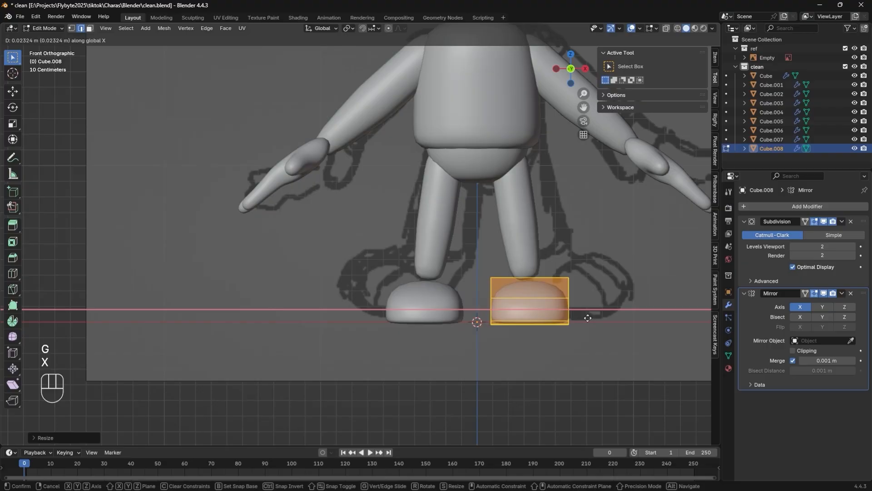
pyautogui.click(589, 318)
pyautogui.press('Tab')
pyautogui.keyDown('shift'); pyautogui.moveTo(581, 340); pyautogui.dragTo(524, 370, button='middle'); pyautogui.keyUp('shift')
pyautogui.press('Tab')
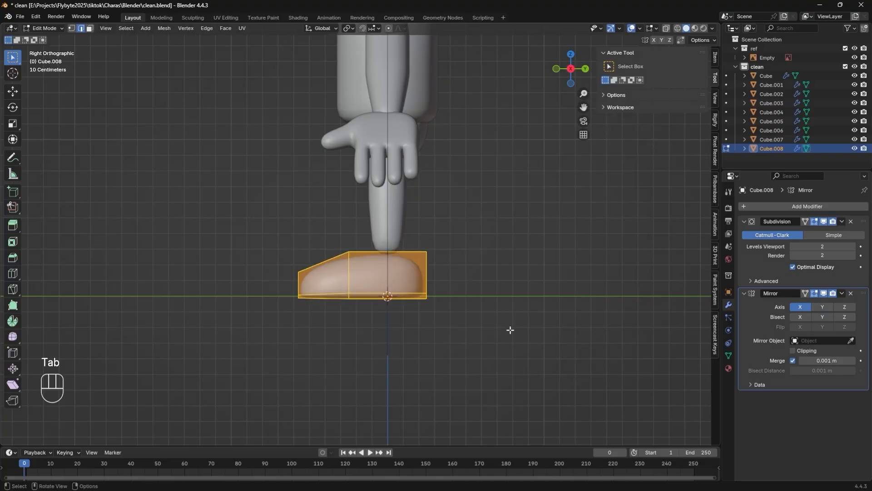
pyautogui.press('s')
pyautogui.press('x')
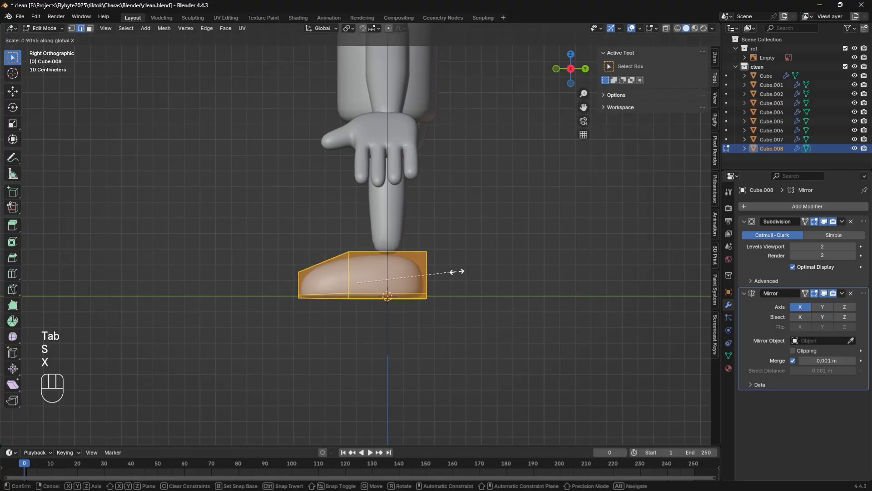
pyautogui.press('Escape')
# Shorten the foot mesh along Y and slide it along Y so the heel sits behind the leg
pyautogui.press('s')
pyautogui.press('y')
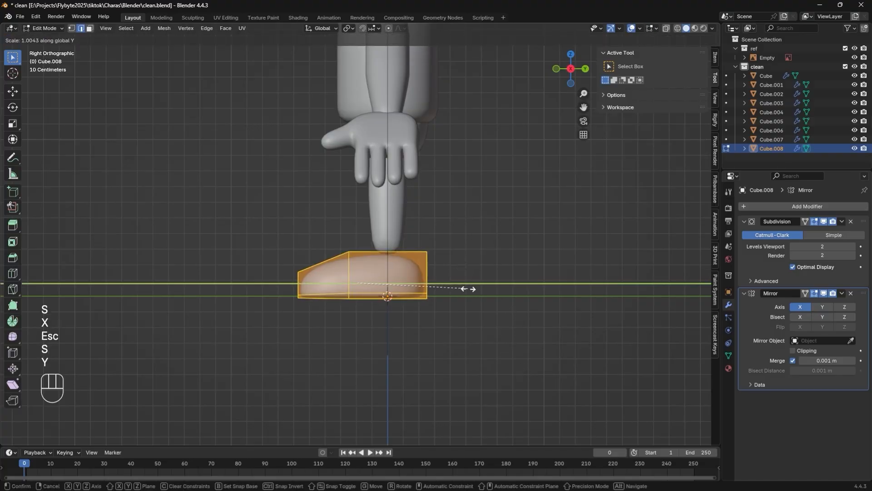
pyautogui.click(444, 282)
pyautogui.press('g')
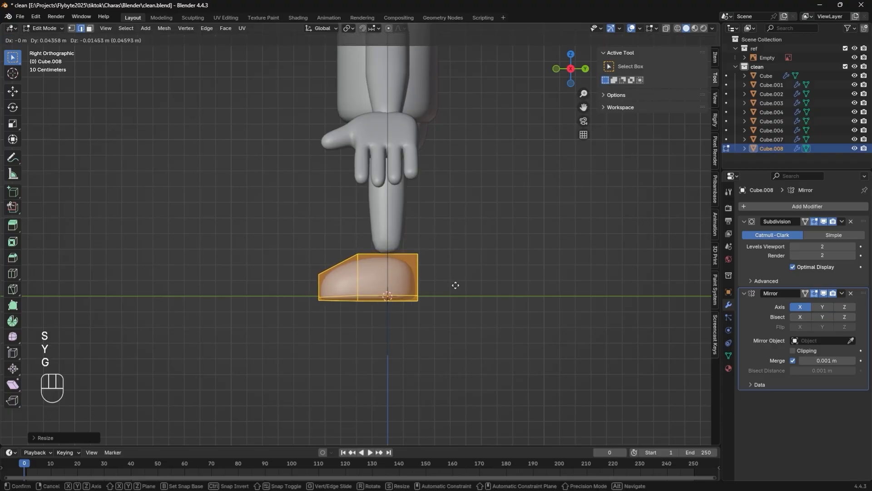
pyautogui.press('y')
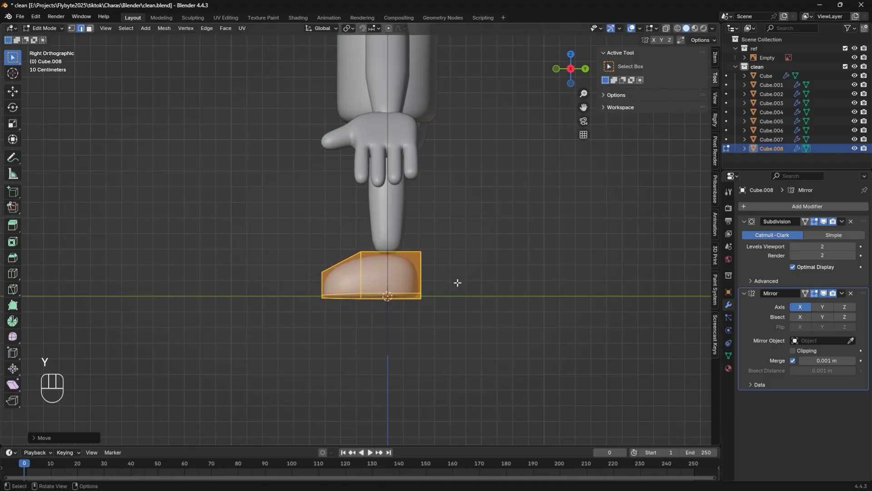
pyautogui.click(457, 283)
# Select the top face of the foot mesh in Edit Mode
pyautogui.keyDown('shift'); pyautogui.moveTo(452, 310); pyautogui.dragTo(432, 327, button='middle'); pyautogui.keyUp('shift')
pyautogui.press('Tab')
pyautogui.press('Tab')
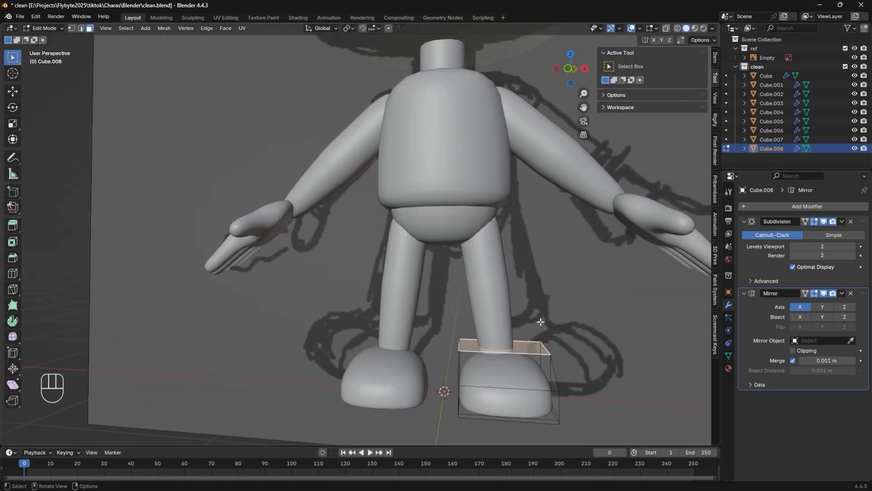
pyautogui.press('e')
pyautogui.press('z')
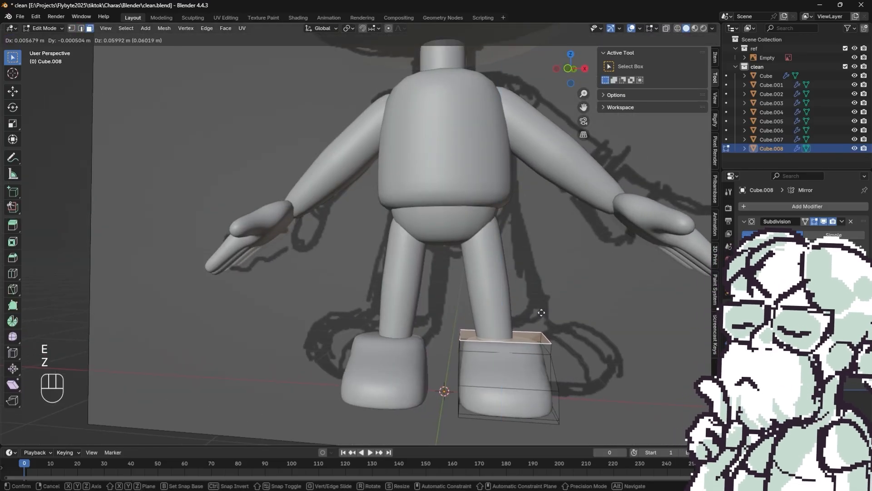
pyautogui.press('Escape')
pyautogui.keyDown('alt'); pyautogui.moveTo(567, 321); pyautogui.dragTo(542, 329, button='middle'); pyautogui.keyUp('alt')
pyautogui.hotkey('ctrl', 'z')
# Extrude the foot's top face straight up along Z by about 0.12 m to form the ankle
pyautogui.press('e')
pyautogui.press('z')
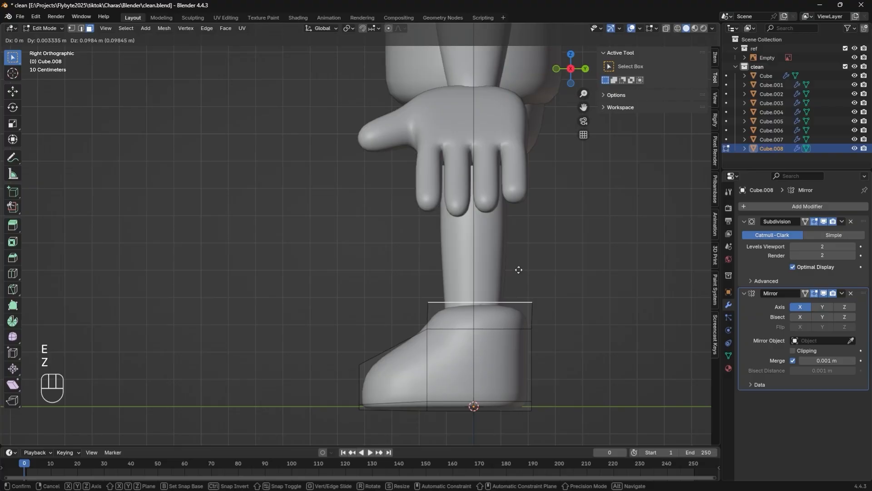
pyautogui.press('z')
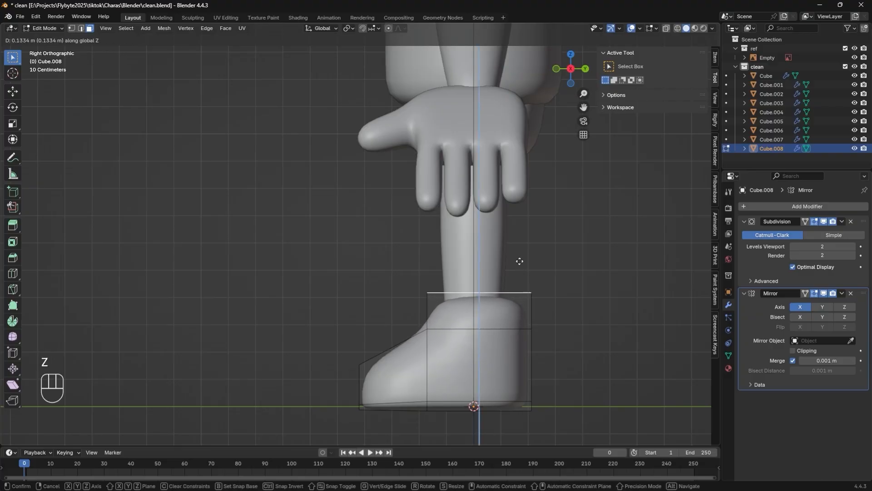
pyautogui.click(519, 265)
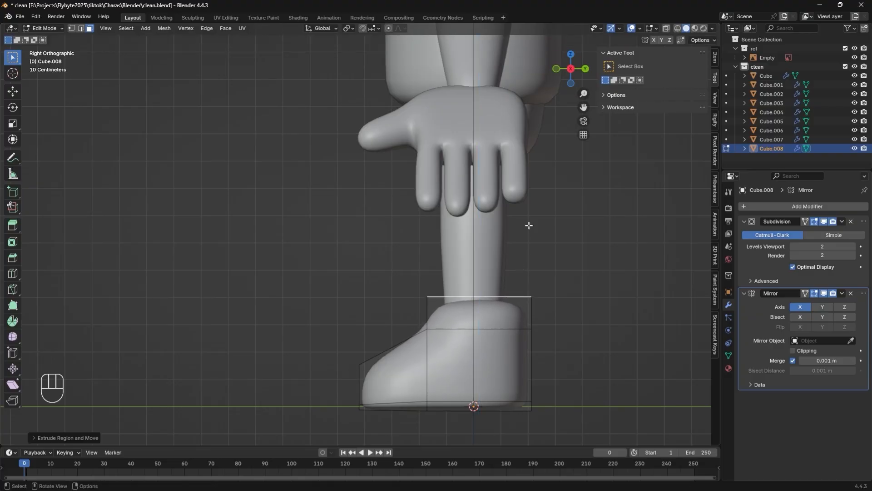
# Lower the edge loop at the base of the ankle by about 0.07 m along Z
pyautogui.press('Escape')
pyautogui.press('a')
pyautogui.press('a')
pyautogui.moveTo(514, 348); pyautogui.dragTo(551, 353, button='middle')
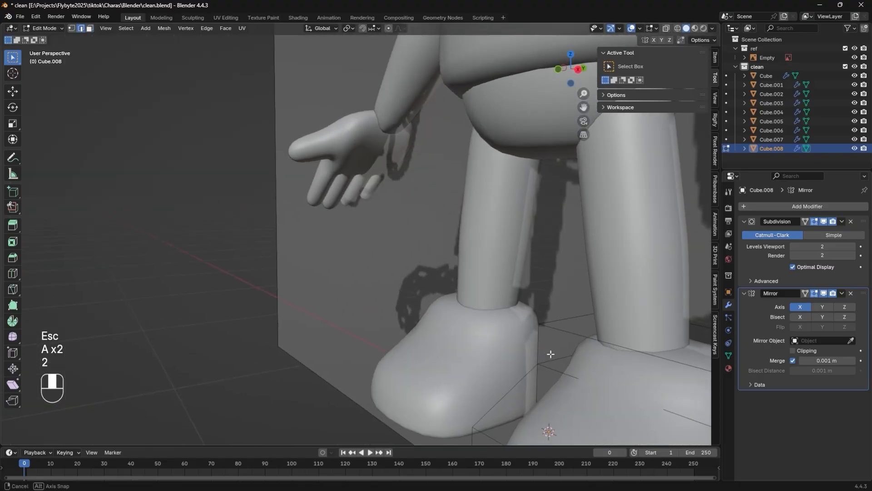
pyautogui.keyDown('shift'); pyautogui.moveTo(607, 367); pyautogui.dragTo(507, 282, button='middle'); pyautogui.keyUp('shift')
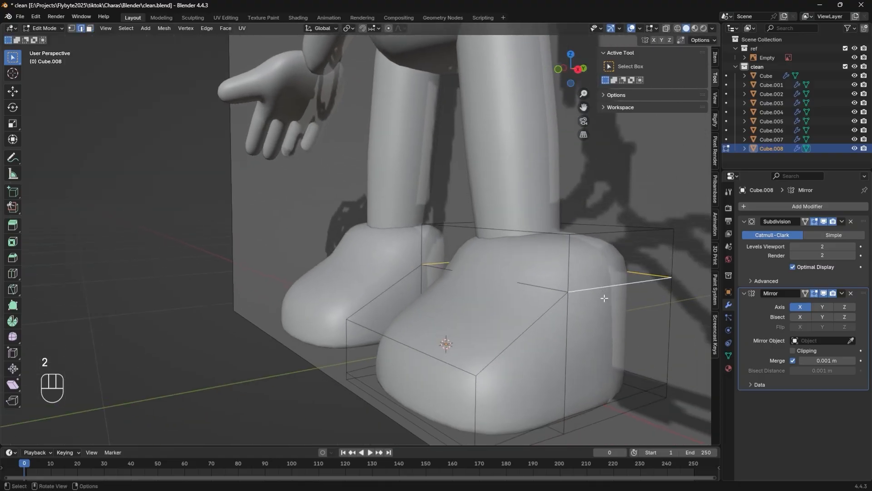
pyautogui.press('g')
pyautogui.press('z')
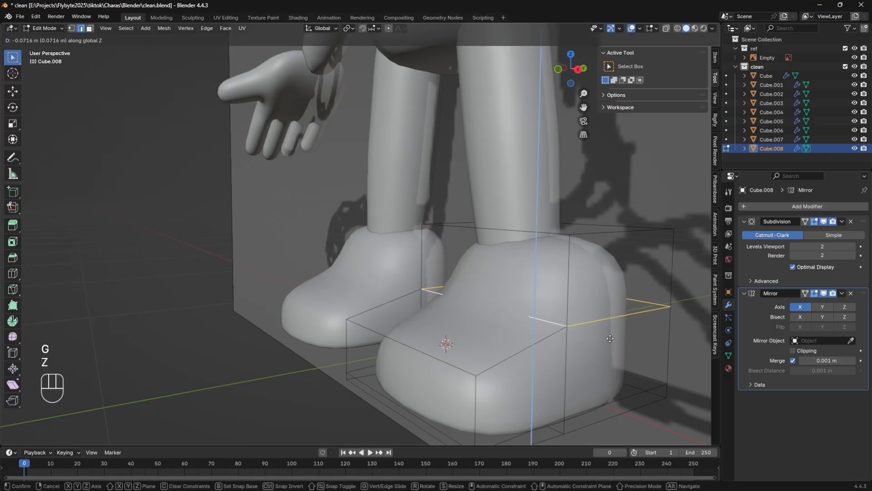
pyautogui.click(610, 338)
# Shift the whole foot mesh inward along X by about 0.05 m beneath the leg and scale its width along X
pyautogui.keyDown('alt'); pyautogui.moveTo(610, 338); pyautogui.dragTo(599, 389, button='middle'); pyautogui.keyUp('alt')
pyautogui.press('a')
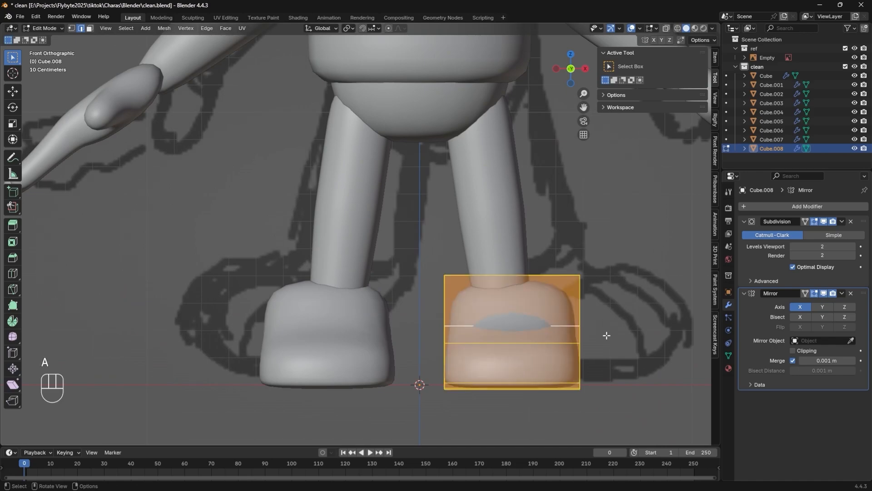
pyautogui.press('g')
pyautogui.press('x')
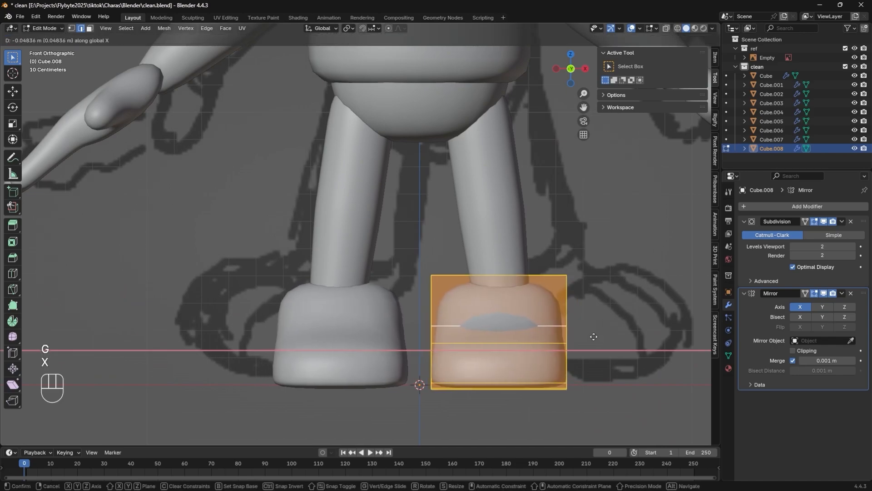
pyautogui.click(592, 336)
pyautogui.press('s')
pyautogui.press('x')
pyautogui.press('a')
pyautogui.press('a')
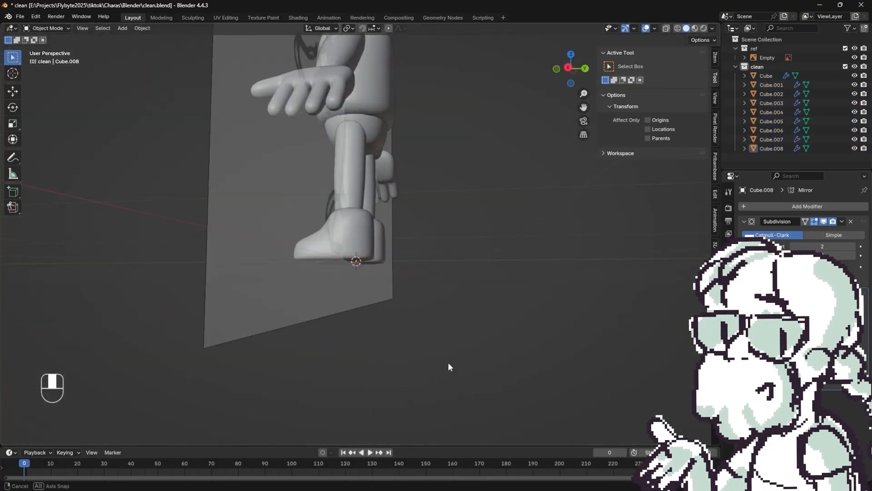
# Scale the whole hand mesh along Y in side view
pyautogui.moveTo(448, 361); pyautogui.dragTo(500, 328, button='middle')
pyautogui.scroll(-5, 500, 328)
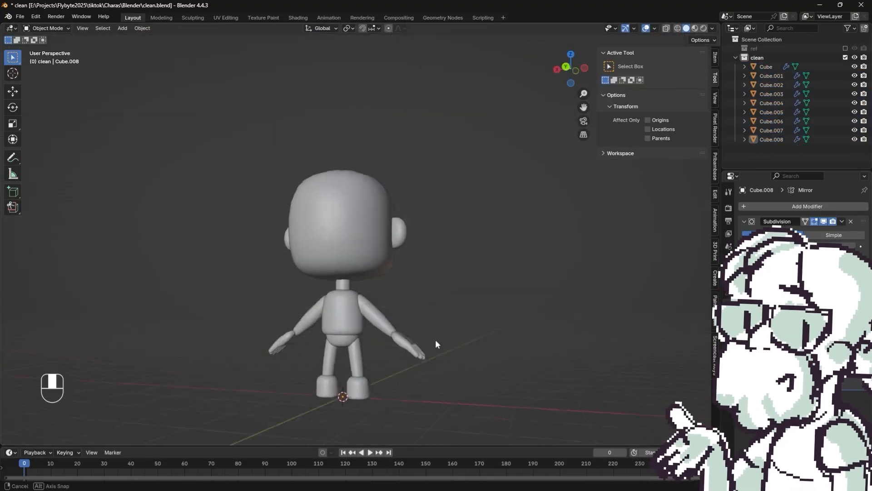
pyautogui.moveTo(435, 339); pyautogui.dragTo(438, 392, button='middle')
pyautogui.scroll(3, 463, 355)
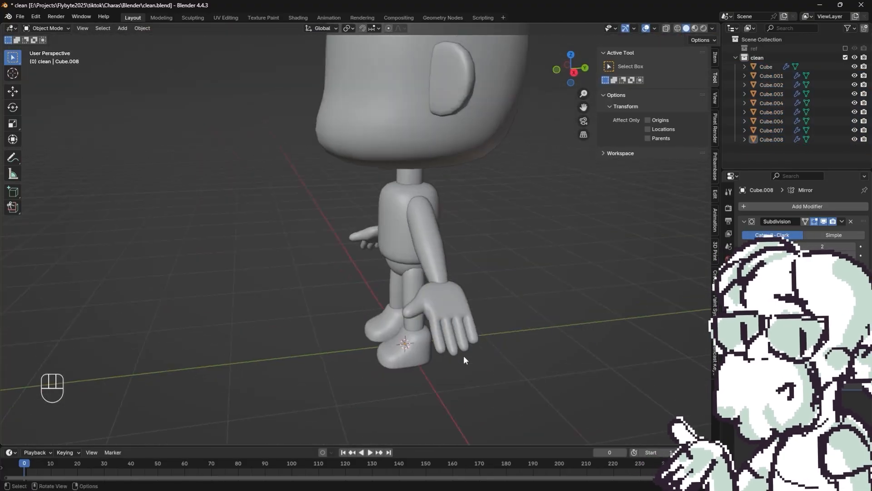
pyautogui.click(461, 348)
pyautogui.press('Tab')
pyautogui.press('Tab')
pyautogui.press('Tab')
pyautogui.moveTo(475, 333); pyautogui.dragTo(442, 374, button='middle')
pyautogui.press('KP_3')
pyautogui.press('s')
pyautogui.press('y')
pyautogui.press('Return')
# Slide the hand mesh along Y to line up with the arm and nudge a face on the back of the hand
pyautogui.scroll(3, 548, 297)
pyautogui.keyDown('shift'); pyautogui.moveTo(547, 297); pyautogui.dragTo(535, 327, button='middle'); pyautogui.keyUp('shift')
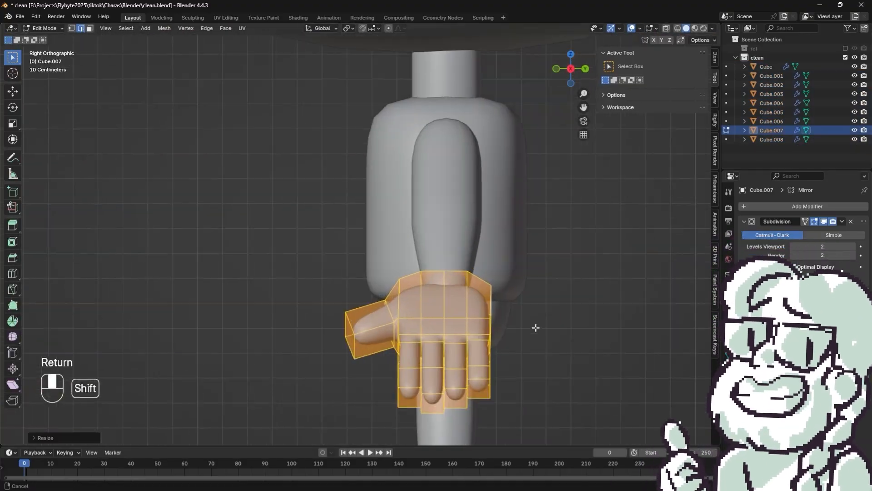
pyautogui.press('g')
pyautogui.press('y')
pyautogui.press('Return')
pyautogui.press('Tab')
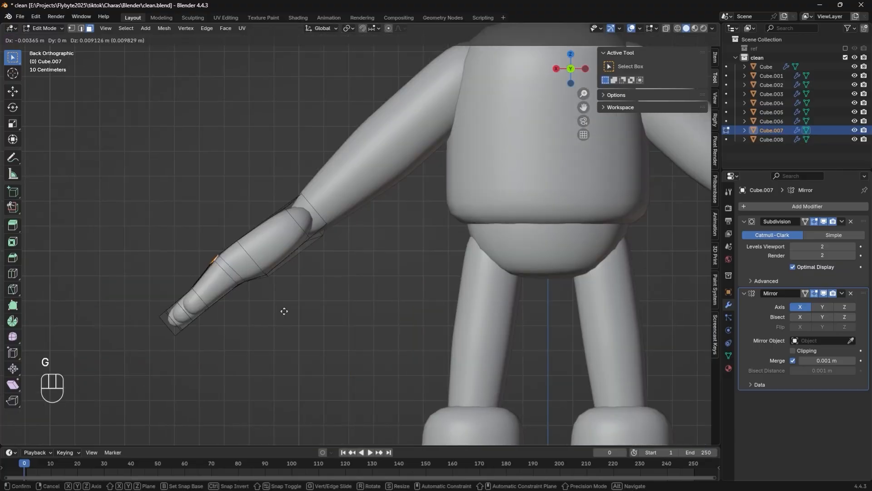
pyautogui.press('Return')
# Return to Object Mode, save the file clean.blend and clear the object selection
pyautogui.press('Tab')
pyautogui.hotkey('ctrl', 's')
pyautogui.press('a')
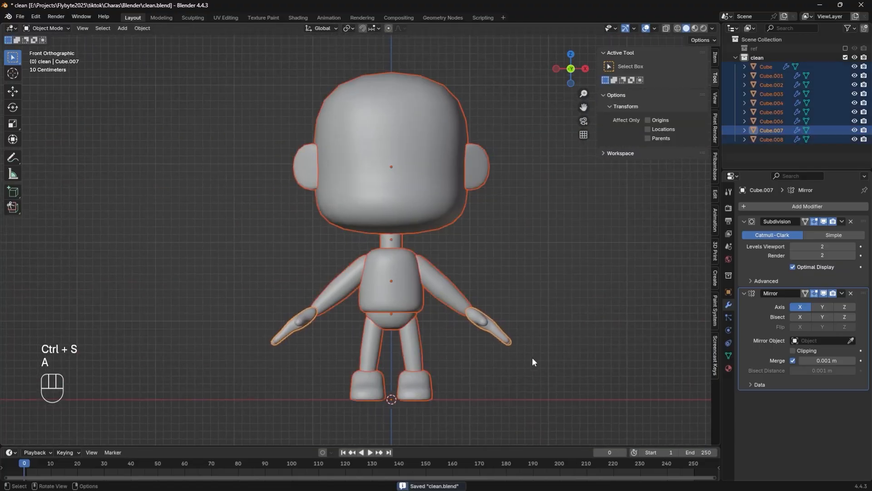
pyautogui.keyDown('ctrl'); pyautogui.click(551, 332); pyautogui.keyUp('ctrl')
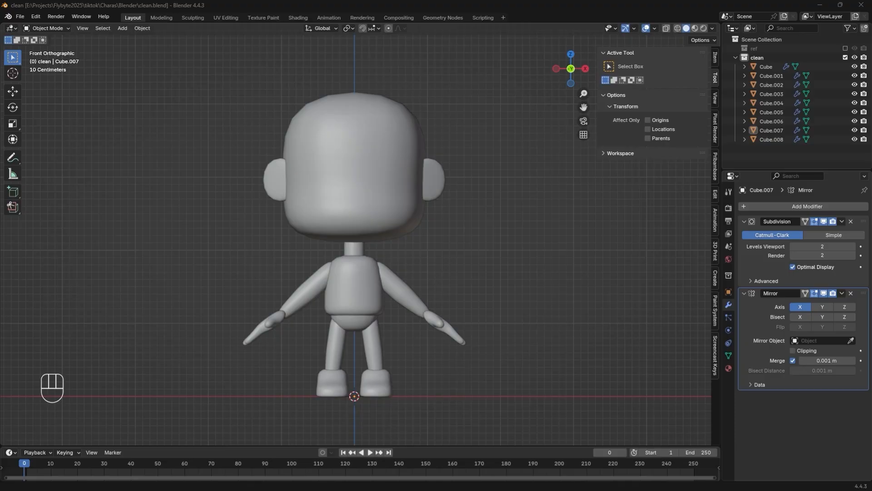
pyautogui.scroll(2, 501, 301)
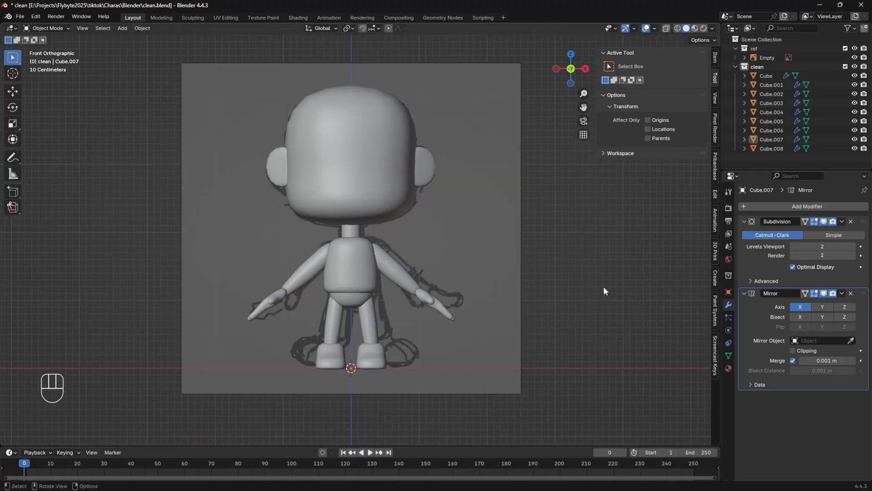
# Create a new collection named Eyes in the Scene Collection and exclude the clean collection from the view
pyautogui.click(783, 41)
pyautogui.click(864, 28)
pyautogui.doubleClick(779, 157)
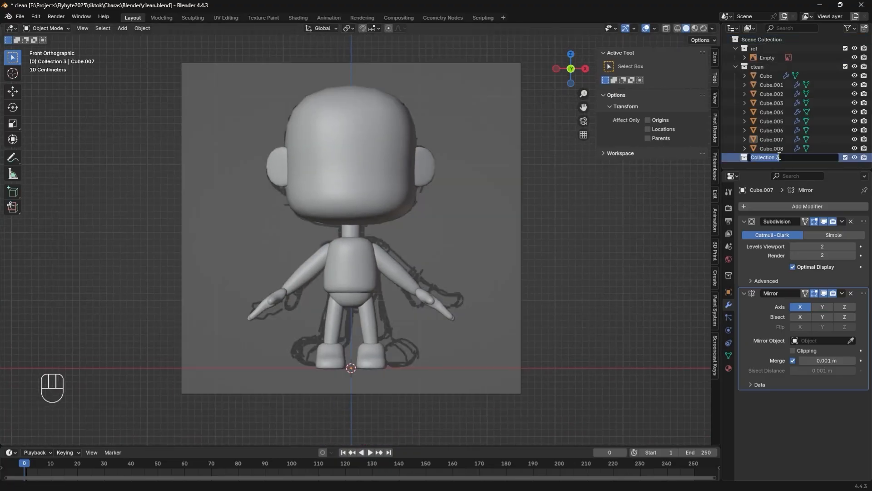
pyautogui.click(846, 68)
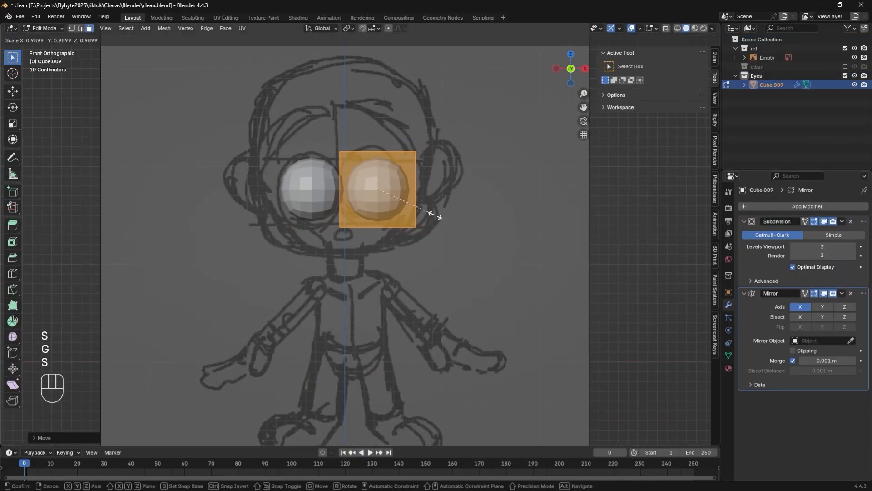
# Scale and move the mirrored eye cube to cover the sketched eye and shade it smooth
pyautogui.press('z')
pyautogui.press('g')
pyautogui.press('s')
pyautogui.press('Tab')
pyautogui.rightClick(389, 185)
pyautogui.click(389, 186)
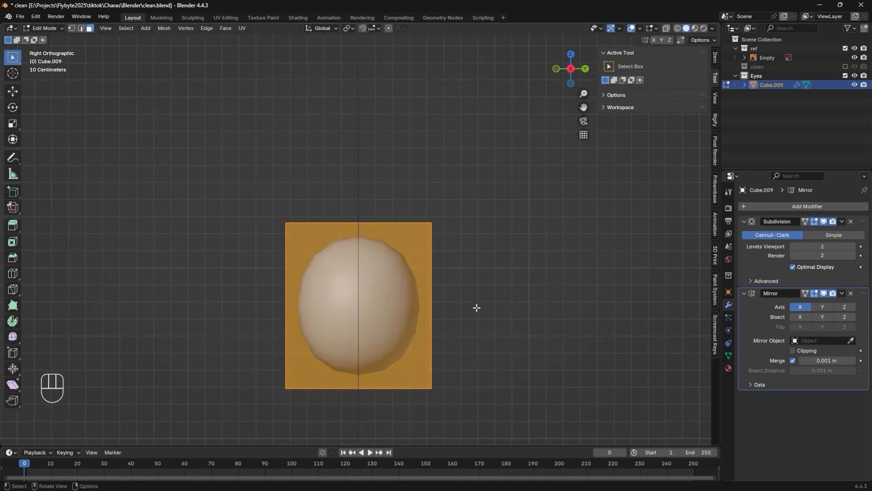
# Flatten the eye mesh along Y and move it forward to the front of the head
pyautogui.press('s')
pyautogui.press('y')
pyautogui.click(432, 343)
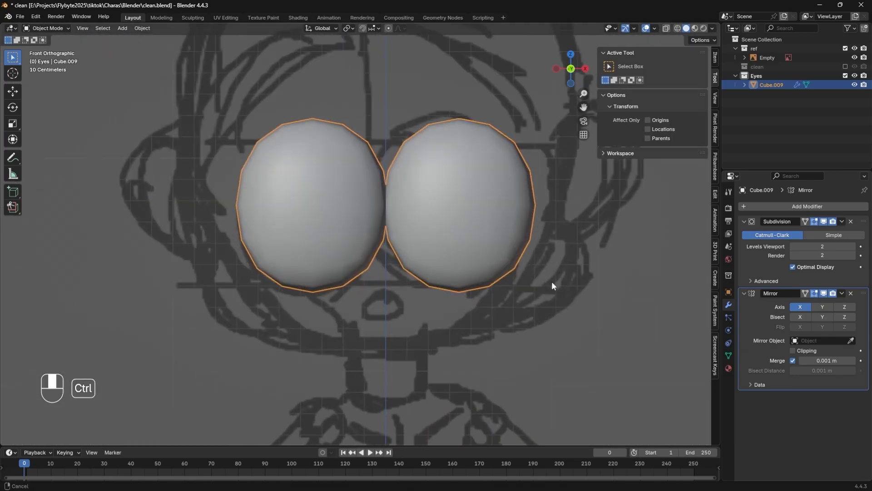
pyautogui.keyDown('ctrl'); pyautogui.moveTo(552, 282); pyautogui.dragTo(551, 299, button='middle'); pyautogui.keyUp('ctrl')
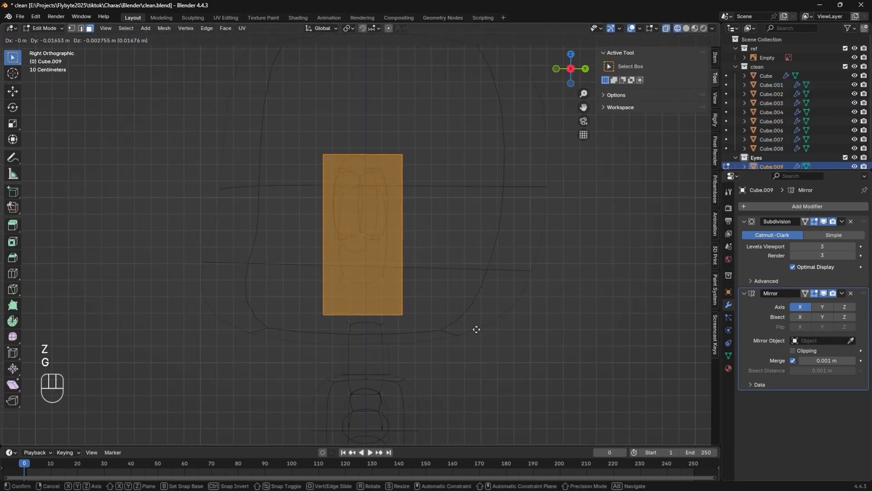
pyautogui.press('g')
pyautogui.press('Return')
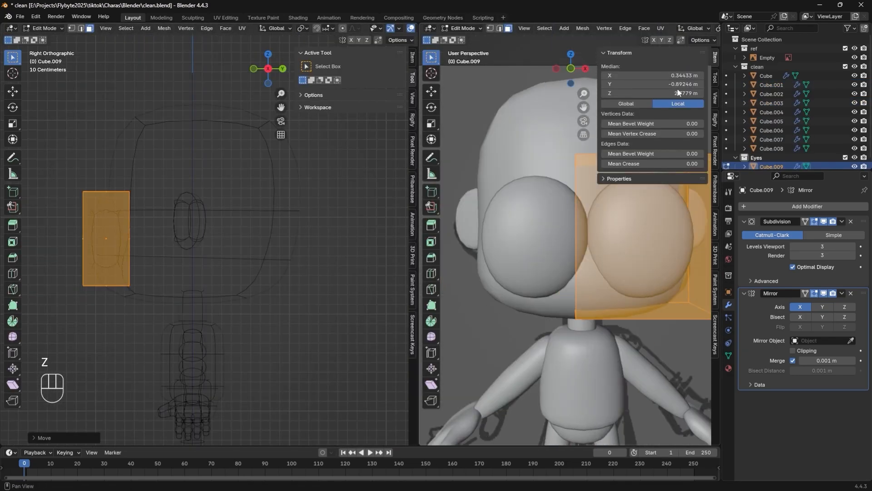
# Hide the sidebar and overlays in the second viewport and orbit it for a clean preview of the character
pyautogui.press('n')
pyautogui.keyDown('ctrl'); pyautogui.moveTo(654, 159); pyautogui.dragTo(654, 205, button='middle'); pyautogui.keyUp('ctrl')
pyautogui.moveTo(672, 28); pyautogui.dragTo(527, 28, button='middle')
pyautogui.click(632, 28)
pyautogui.moveTo(577, 272); pyautogui.dragTo(620, 318, button='middle')
# Resize the eye mesh, adjust its height along Z and move it over the sketched eye in front view
pyautogui.press('KP_1')
pyautogui.press('s')
pyautogui.keyDown('ctrl'); pyautogui.moveTo(313, 368); pyautogui.dragTo(338, 346, button='middle'); pyautogui.keyUp('ctrl')
pyautogui.click(333, 323)
pyautogui.press('s')
pyautogui.press('z')
pyautogui.click(337, 338)
pyautogui.press('g')
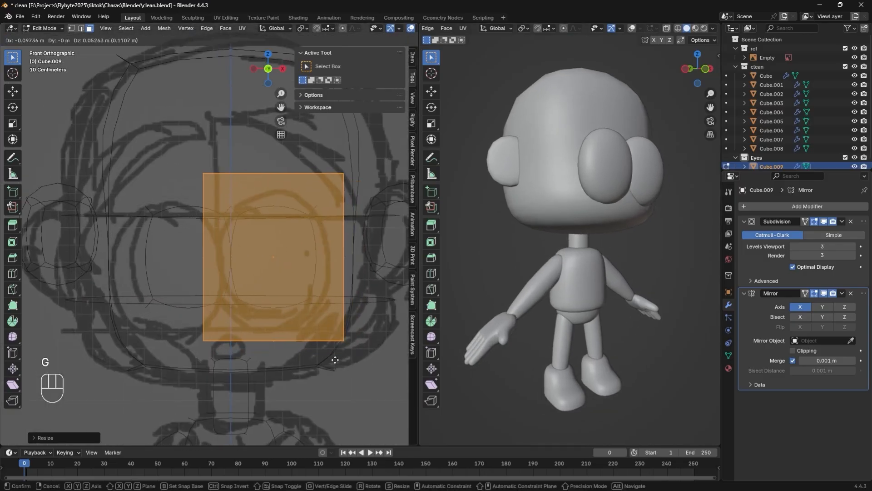
pyautogui.click(345, 361)
# Thin the eye mesh further along Y and move it back into the front surface of the head
pyautogui.press('KP_3')
pyautogui.keyDown('shift'); pyautogui.moveTo(212, 249); pyautogui.dragTo(196, 275, button='middle'); pyautogui.keyUp('shift')
pyautogui.press('s')
pyautogui.press('y')
pyautogui.click(218, 345)
pyautogui.moveTo(629, 320); pyautogui.dragTo(518, 328, button='middle')
pyautogui.keyDown('shift'); pyautogui.moveTo(518, 328); pyautogui.dragTo(573, 369, button='middle'); pyautogui.keyUp('shift')
pyautogui.keyDown('ctrl'); pyautogui.moveTo(580, 369); pyautogui.dragTo(575, 331, button='middle'); pyautogui.keyUp('ctrl')
pyautogui.press('g')
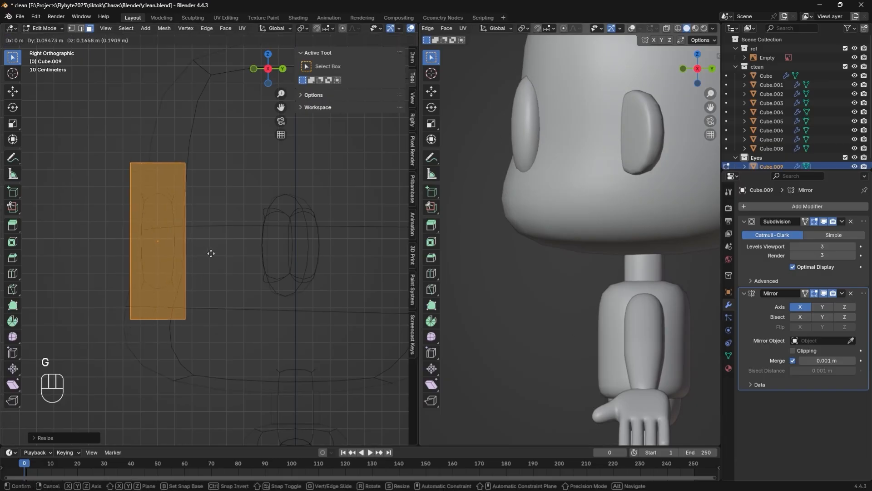
pyautogui.press('Return')
# Rotate the eye mesh in top view to follow the head's curved front and move it against the face
pyautogui.press('KP_1')
pyautogui.keyDown('shift'); pyautogui.moveTo(620, 311); pyautogui.dragTo(602, 353, button='middle'); pyautogui.keyUp('shift')
pyautogui.keyDown('ctrl'); pyautogui.moveTo(602, 353); pyautogui.dragTo(617, 366, button='middle'); pyautogui.keyUp('ctrl')
pyautogui.press('KP_7')
pyautogui.press('z')
pyautogui.press('r')
pyautogui.click(314, 317)
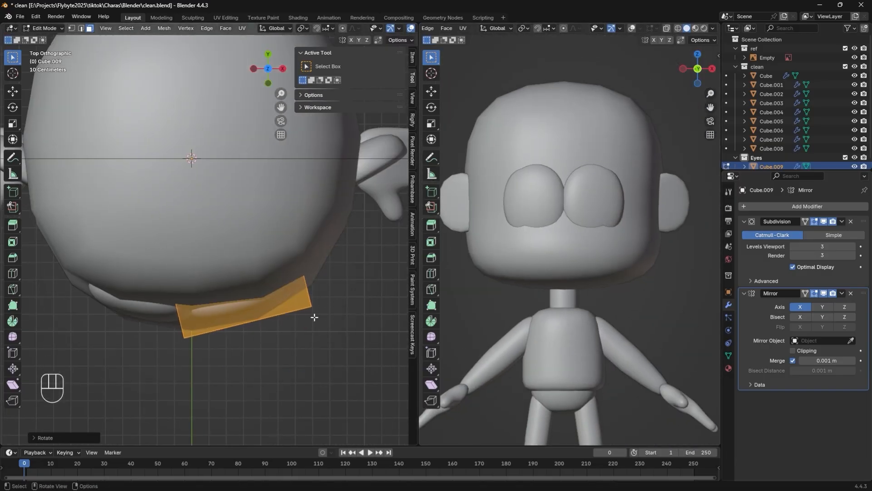
pyautogui.press('g')
pyautogui.click(315, 317)
# Adjust the eyes' height along Z to match the sketch in front view and leave Edit Mode
pyautogui.press('KP_1')
pyautogui.press('g')
pyautogui.press('z')
pyautogui.click(315, 316)
pyautogui.press('z')
pyautogui.press('g')
pyautogui.press('z')
pyautogui.click(313, 336)
pyautogui.keyDown('ctrl'); pyautogui.moveTo(314, 336); pyautogui.dragTo(321, 359, button='middle'); pyautogui.keyUp('ctrl')
pyautogui.hotkey('ctrl', 'Tab')
pyautogui.press('z')
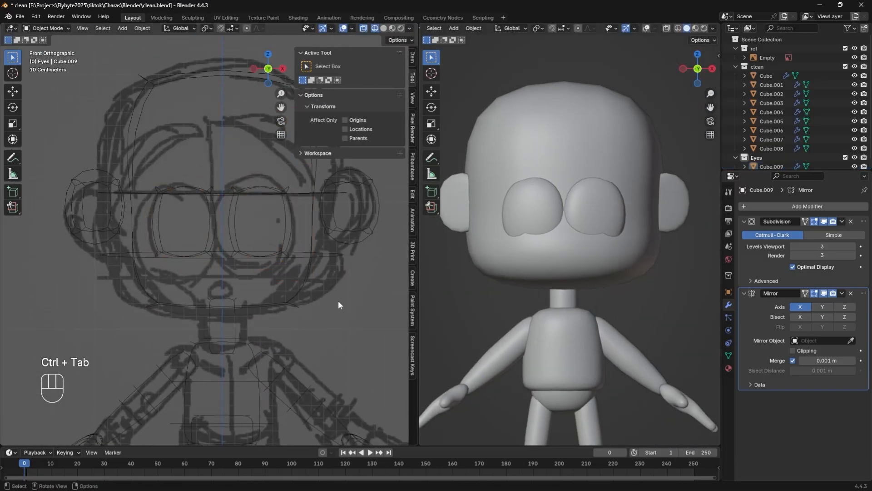
# Lower the head's horizontal edge loops along Z to reshape the cheeks beneath the eyes
pyautogui.click(323, 288)
pyautogui.press('Tab')
pyautogui.press('KP_3')
pyautogui.keyDown('shift'); pyautogui.moveTo(336, 328); pyautogui.dragTo(268, 343, button='middle'); pyautogui.keyUp('shift')
pyautogui.press('g')
pyautogui.press('z')
pyautogui.press('Return')
# Push the head's lower front face back along Y by about 0.1 m
pyautogui.click(270, 311)
pyautogui.press('KP_3')
pyautogui.press('g')
pyautogui.press('y')
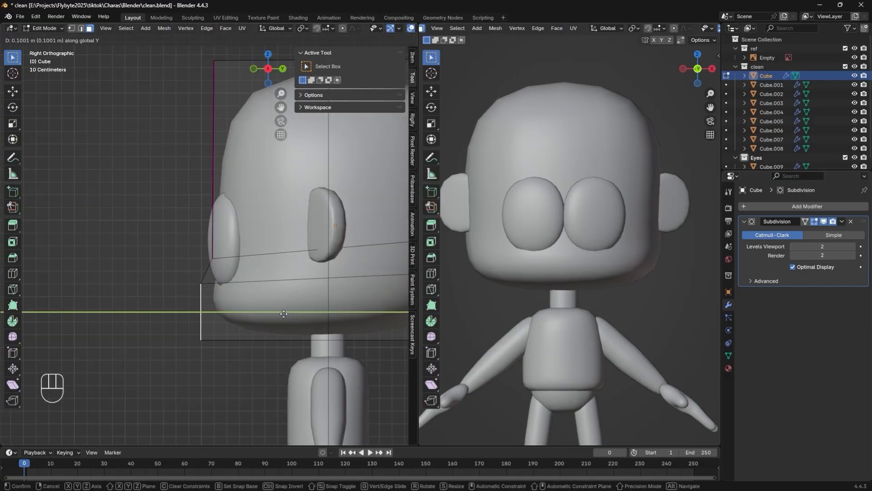
pyautogui.press('Return')
pyautogui.keyDown('shift'); pyautogui.moveTo(276, 391); pyautogui.dragTo(247, 368, button='middle'); pyautogui.keyUp('shift')
# Move the eye mesh along Y to sit on the reshaped face and rotate it to fit in side view
pyautogui.press('KP_1')
pyautogui.press('Tab')
pyautogui.keyDown('ctrl'); pyautogui.moveTo(286, 278); pyautogui.dragTo(294, 314, button='middle'); pyautogui.keyUp('ctrl')
pyautogui.click(317, 294)
pyautogui.keyDown('alt'); pyautogui.moveTo(317, 359); pyautogui.dragTo(271, 370, button='middle'); pyautogui.keyUp('alt')
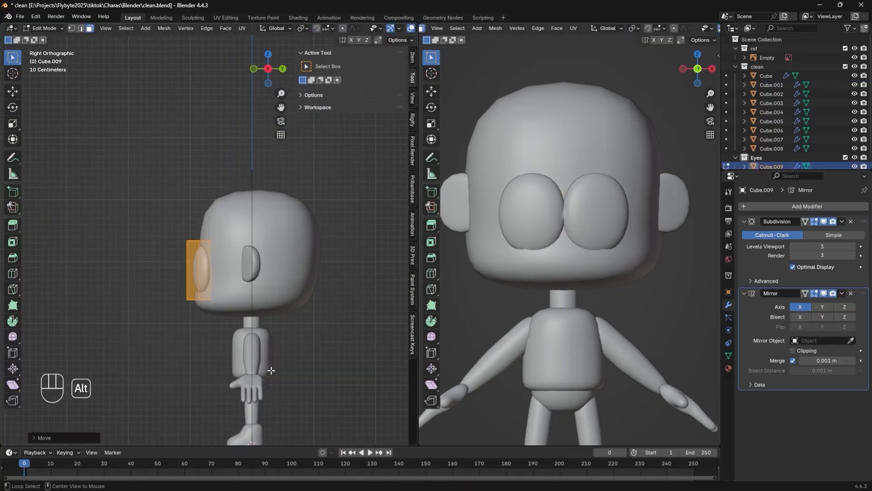
pyautogui.scroll(4, 271, 355)
pyautogui.press('g')
pyautogui.press('y')
pyautogui.click(271, 335)
pyautogui.press('r')
pyautogui.moveTo(273, 291)
pyautogui.keyDown('alt'); pyautogui.mouseDown(button='middle')
pyautogui.moveTo(277, 335)
pyautogui.moveTo(248, 359)
pyautogui.moveTo(237, 331)
pyautogui.moveTo(238, 350)
pyautogui.mouseUp(button='middle'); pyautogui.keyUp('alt')
# Switch the eyes to Sculpt Mode and set up the Grab brush with a radius of 121 px
pyautogui.press('Tab')
pyautogui.click(325, 290)
pyautogui.hotkey('ctrl', 'a')
pyautogui.hotkey('ctrl', 'Tab')
pyautogui.scroll(-3, 320, 326)
pyautogui.press('f')
pyautogui.press('Return')
pyautogui.press('g')
pyautogui.click(370, 40)
pyautogui.keyDown('shift'); pyautogui.moveTo(205, 325); pyautogui.dragTo(227, 346, button='middle'); pyautogui.keyUp('shift')
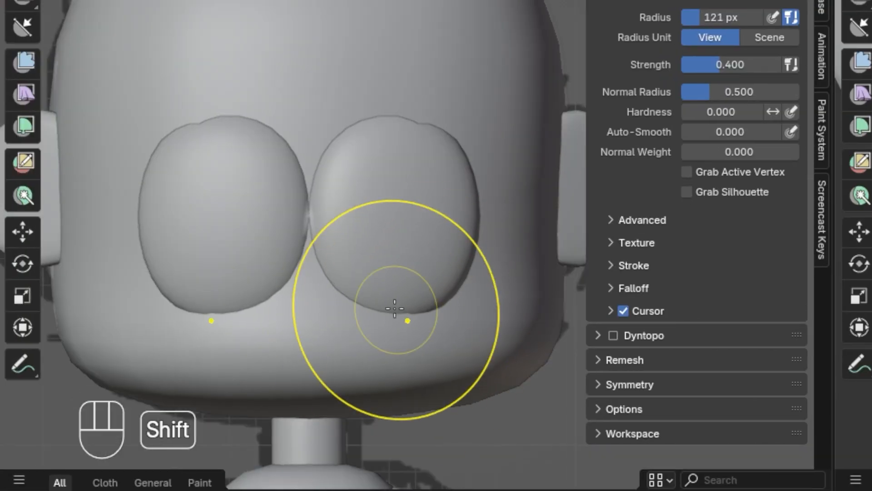